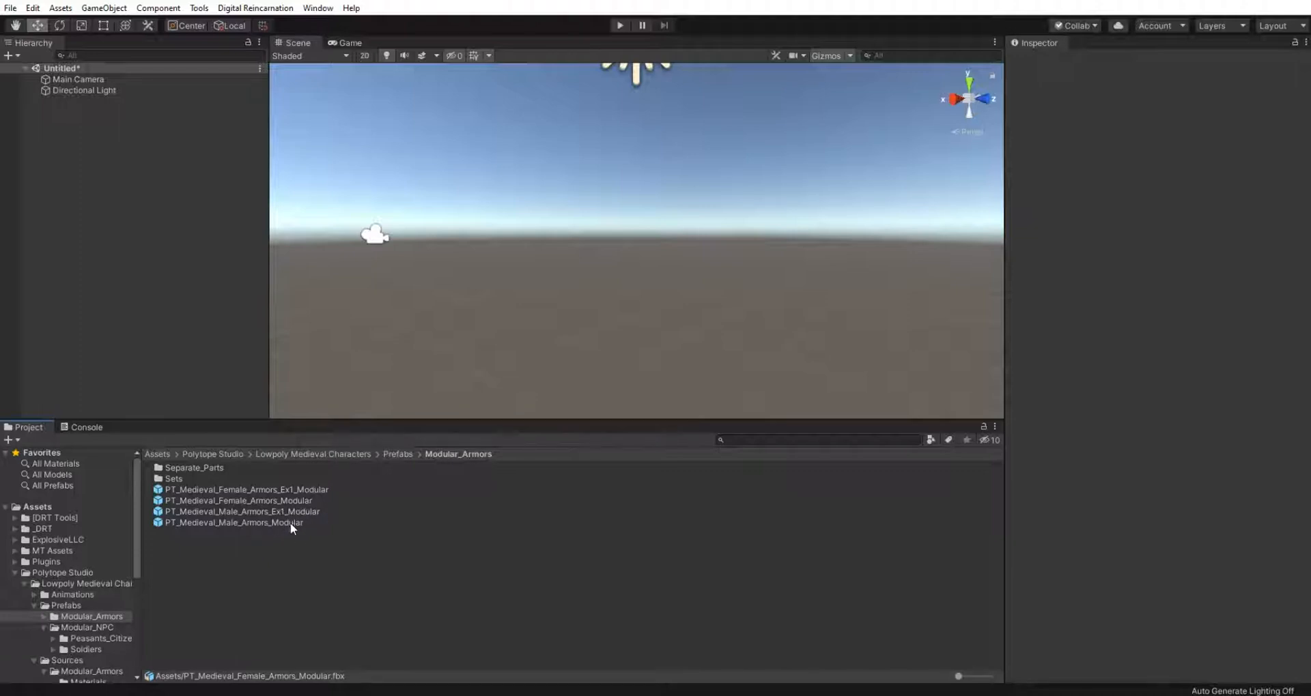
# Step: Look through the Peasants_Citizens, Soldiers and Modular_Armors prefab folders for the modular character prefabs
pyautogui.click(95, 638)
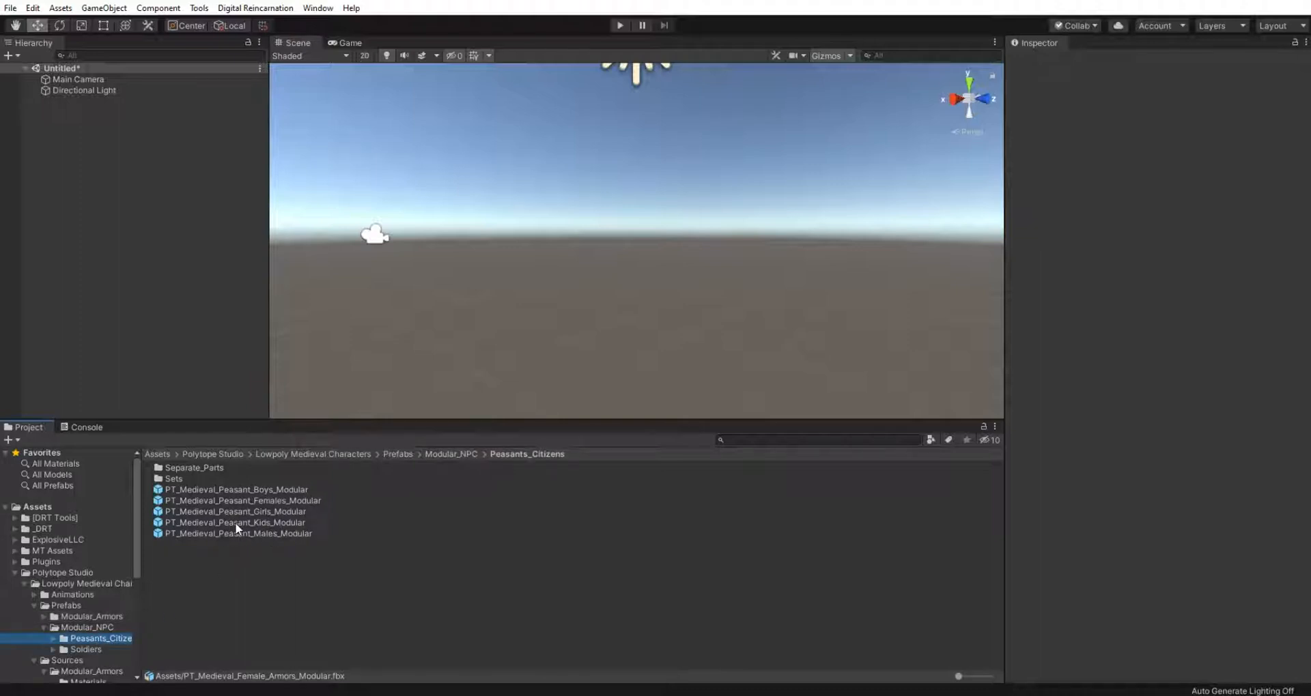
pyautogui.click(88, 650)
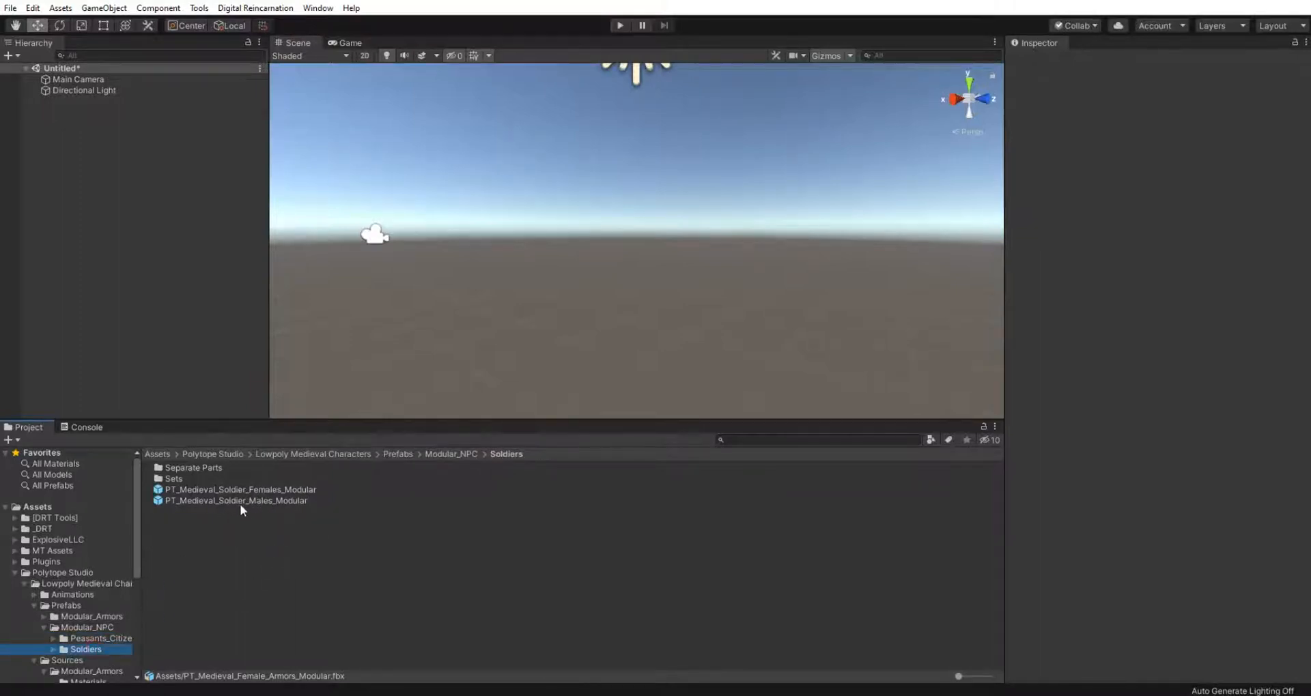
pyautogui.click(114, 615)
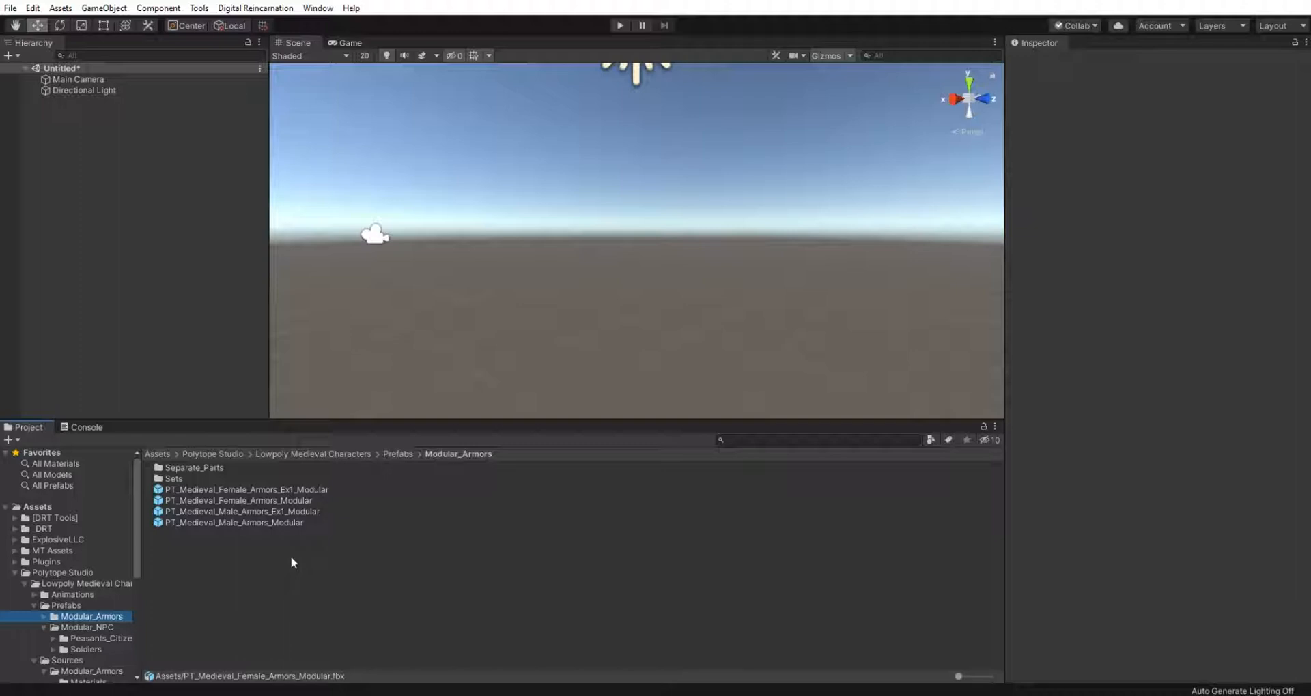
# Step: Add the PolyTope Modular Tool prefab from the [DRT Tools] folder to the scene and run its Setup Male
pyautogui.click(59, 517)
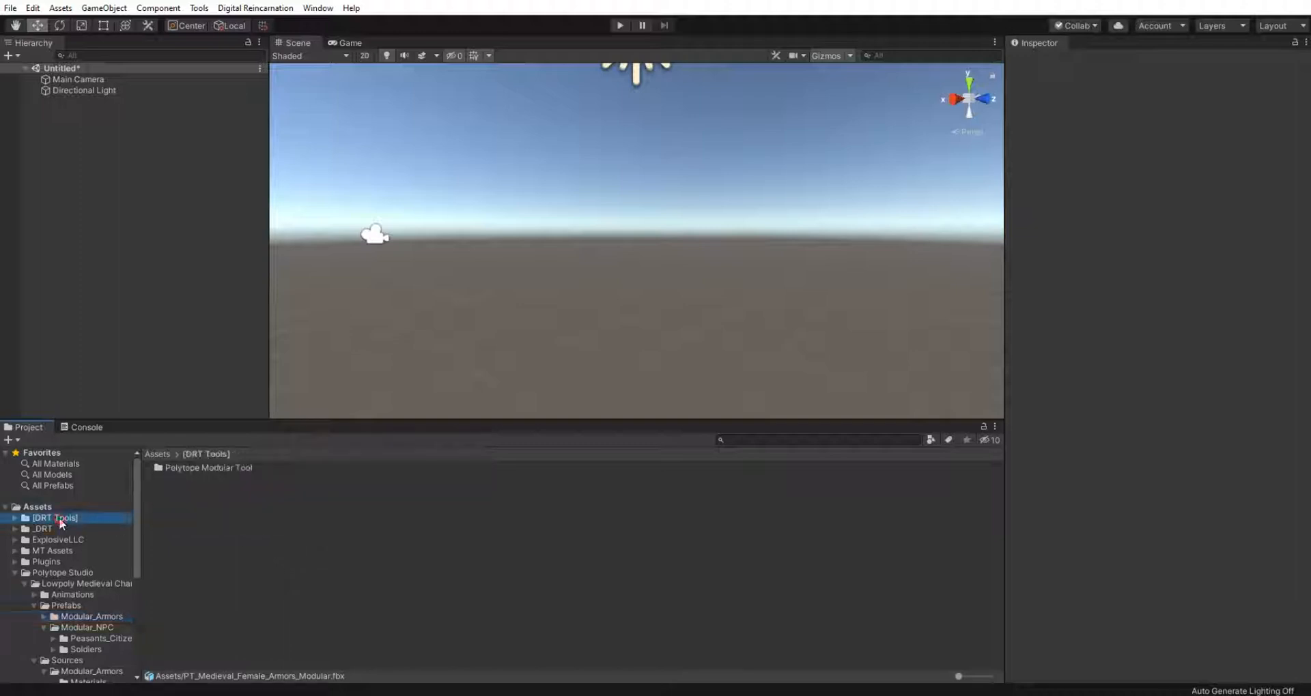
pyautogui.doubleClick(222, 470)
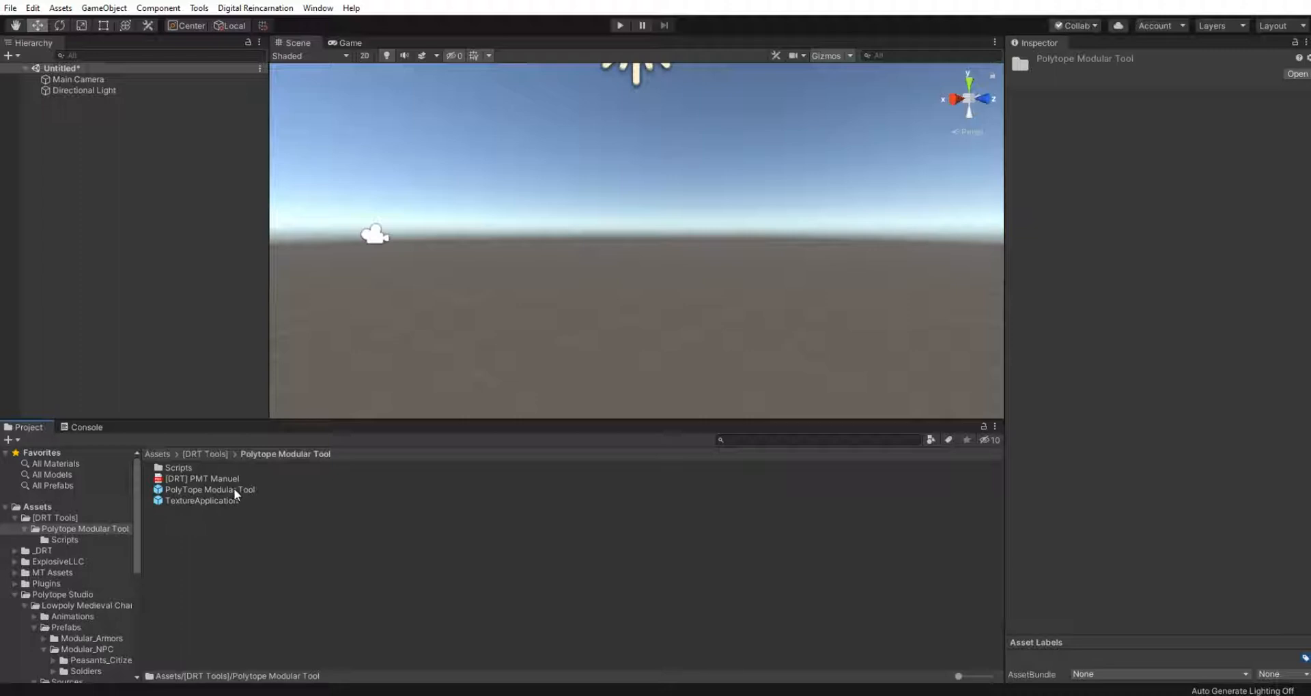
pyautogui.moveTo(234, 488); pyautogui.dragTo(187, 355)
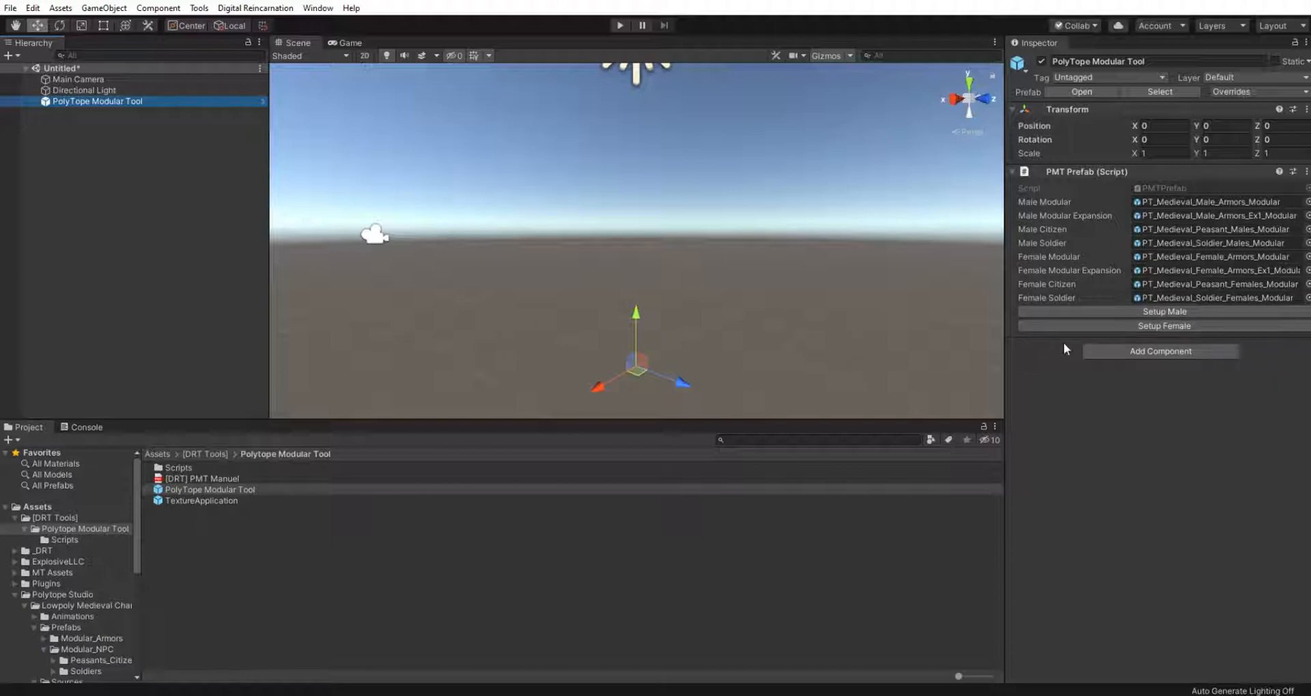
pyautogui.click(1104, 313)
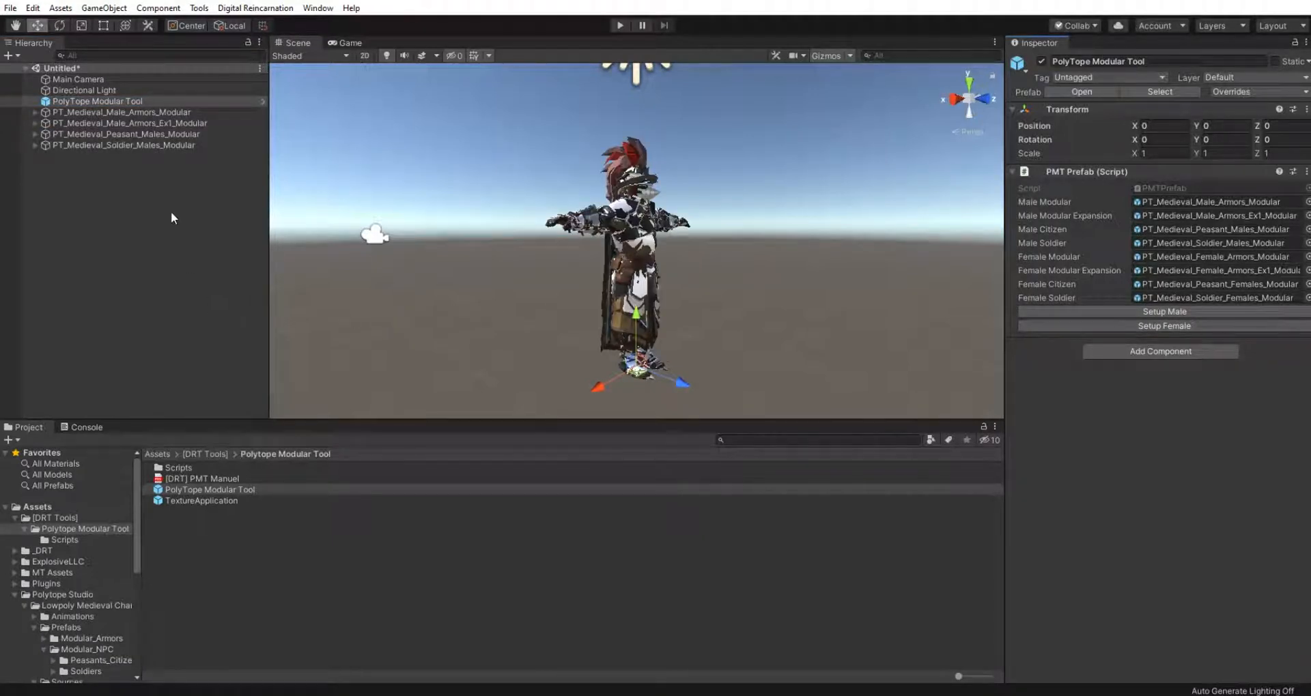
# Step: Select PT_Medieval_Male_Armors_Modular, look over its child parts and run the Initial Model Setup on it
pyautogui.click(175, 112)
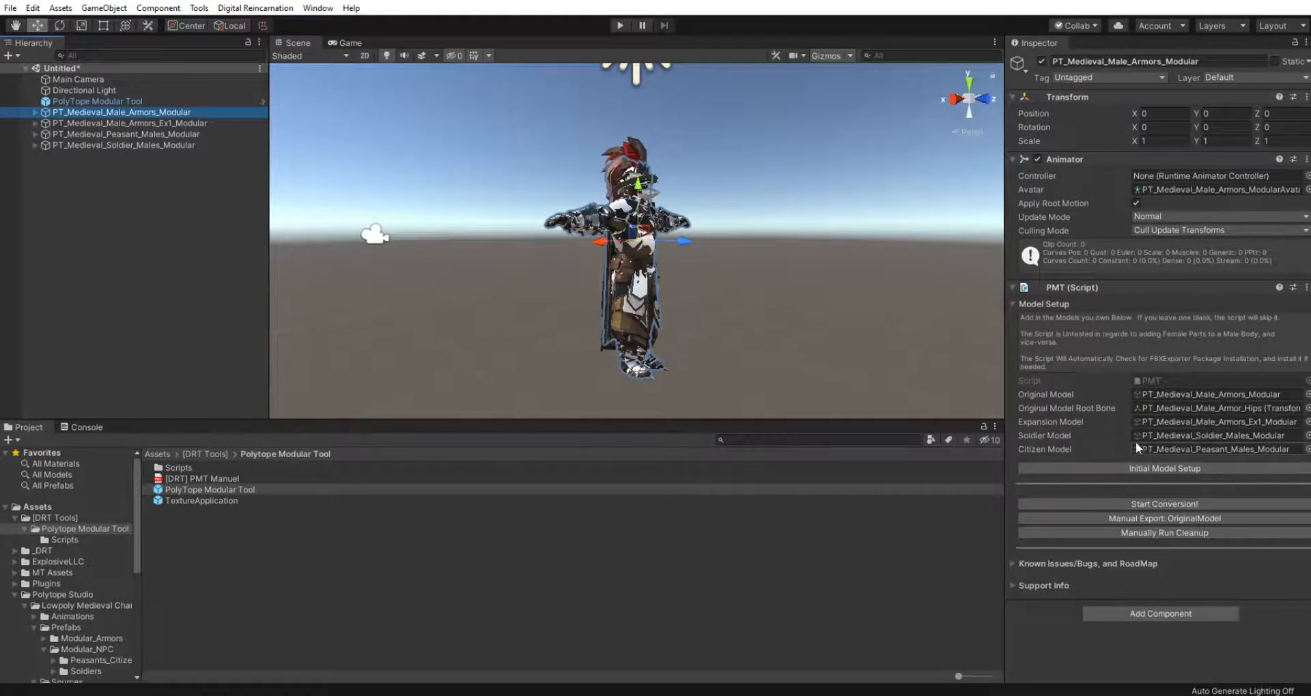
pyautogui.click(36, 111)
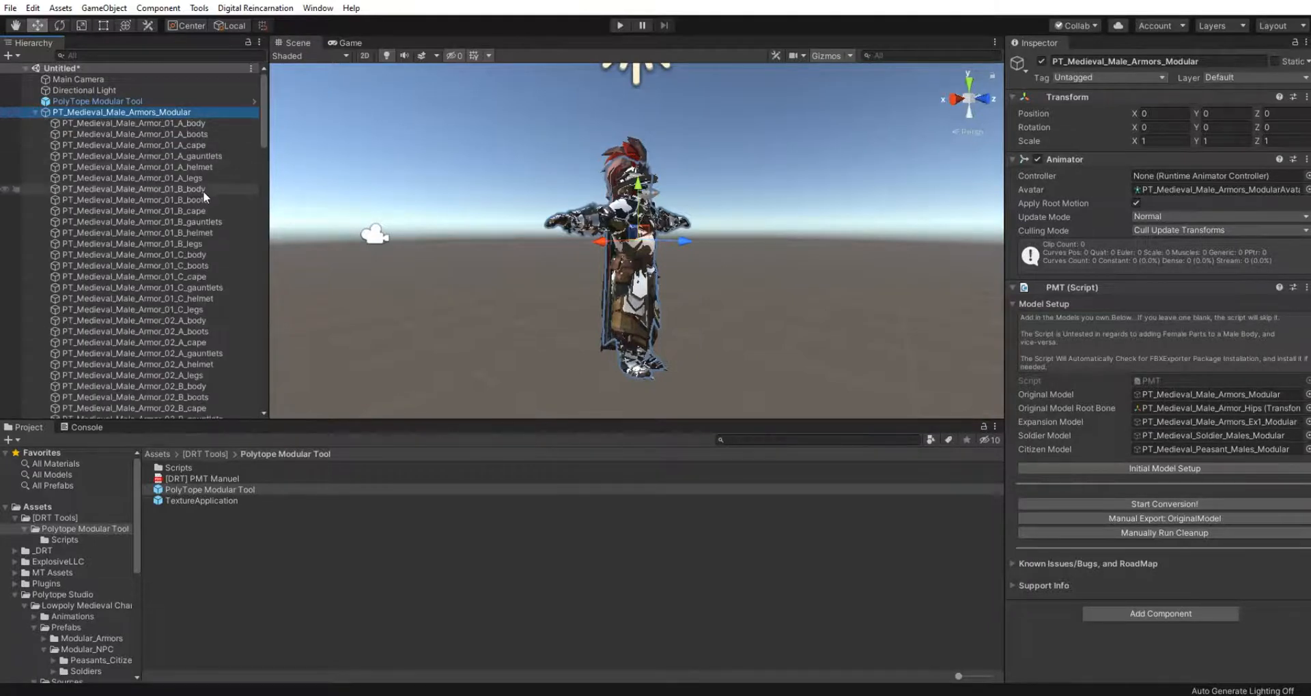
pyautogui.scroll(-15, 203, 190)
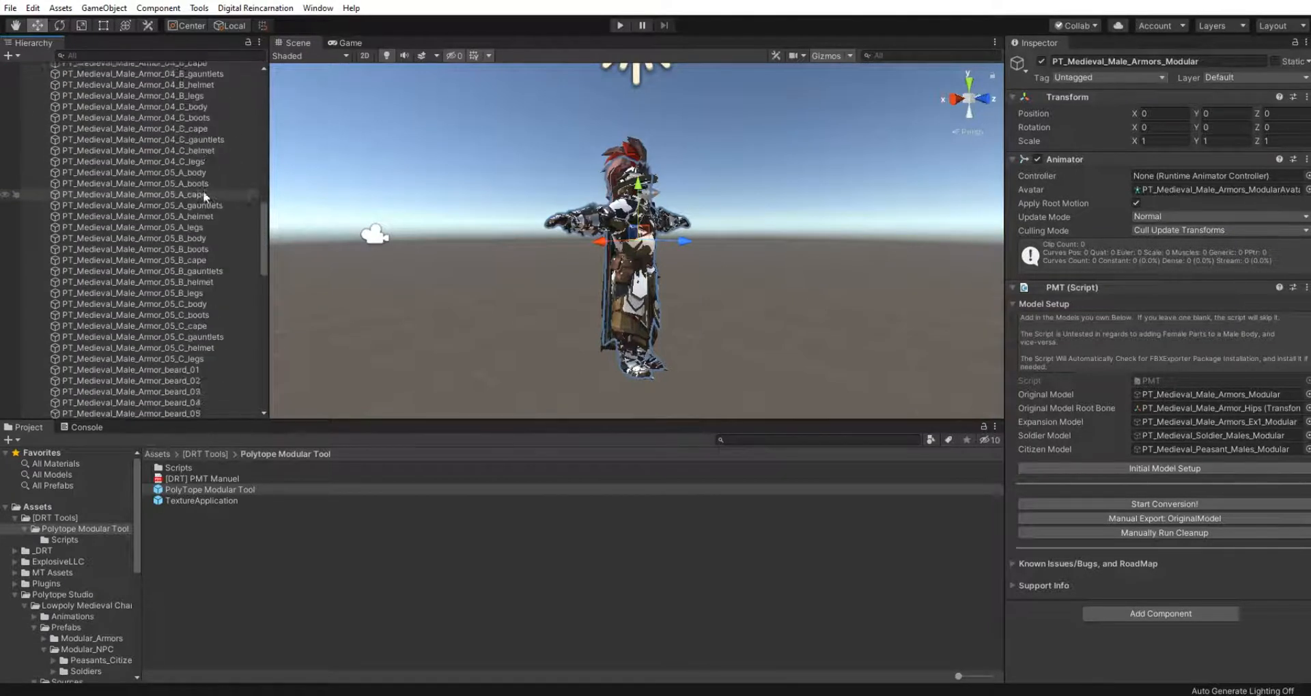
pyautogui.scroll(-15, 202, 194)
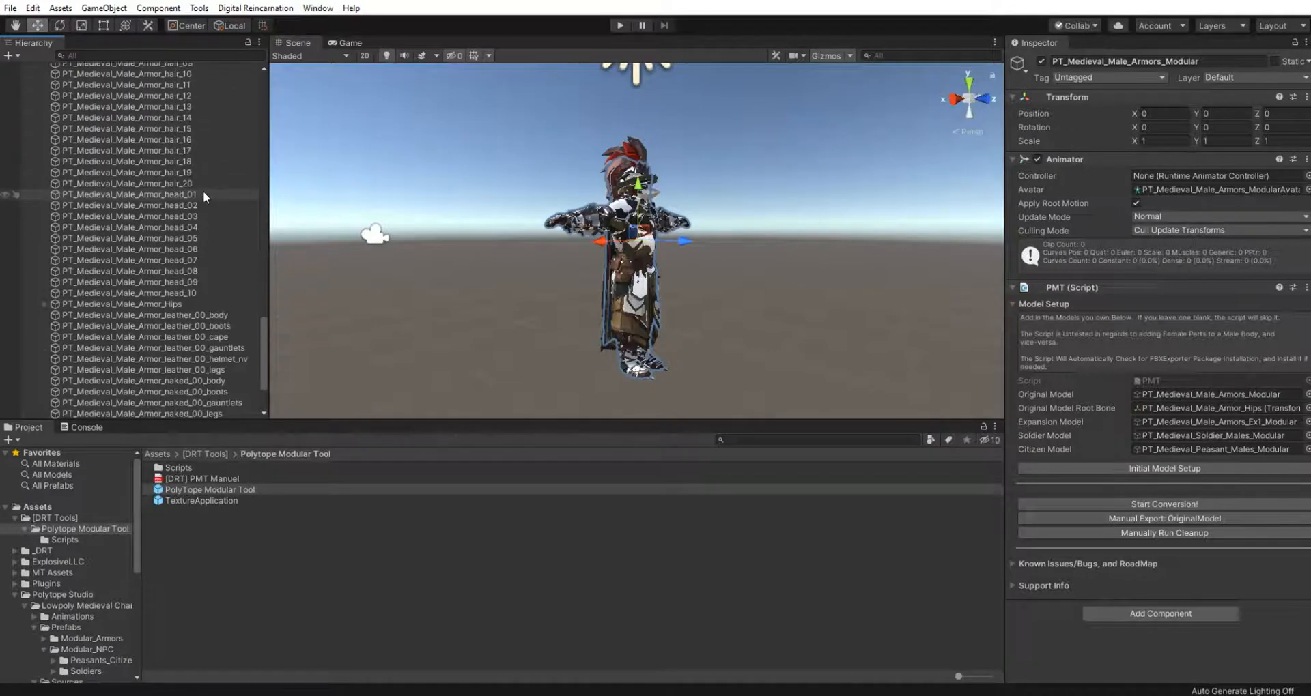
pyautogui.scroll(-3, 204, 196)
pyautogui.scroll(20, 205, 197)
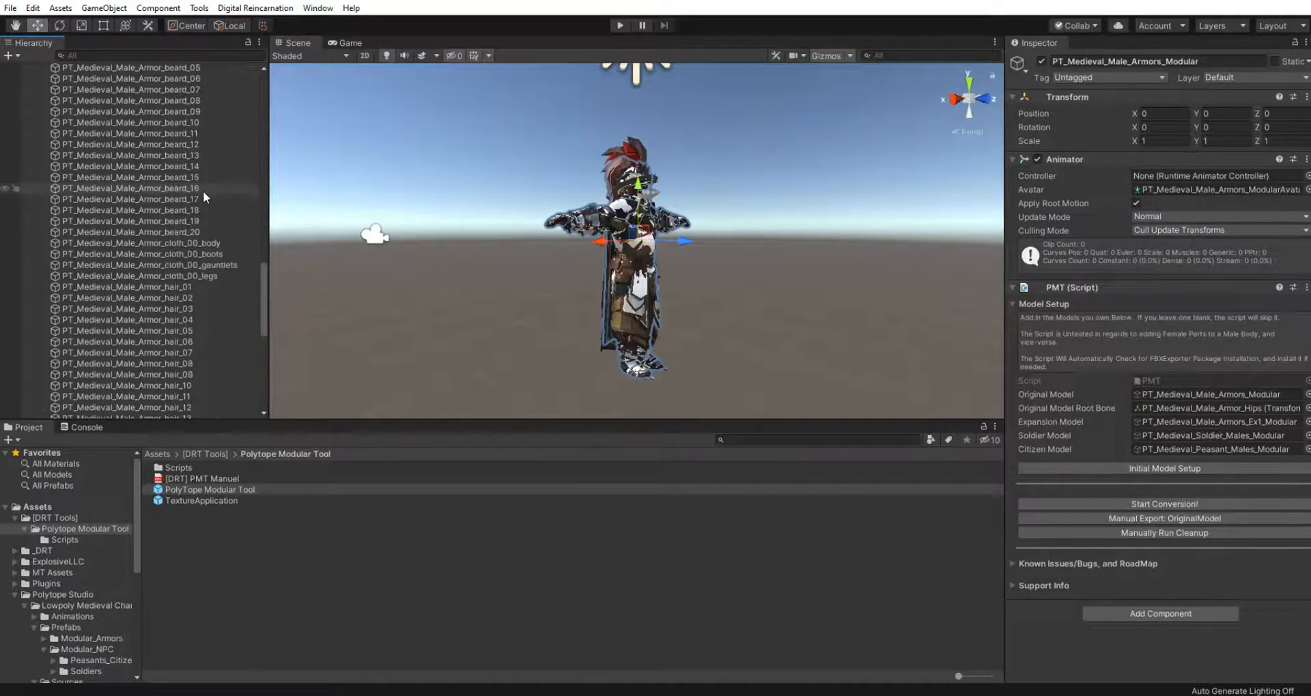
pyautogui.scroll(20, 203, 190)
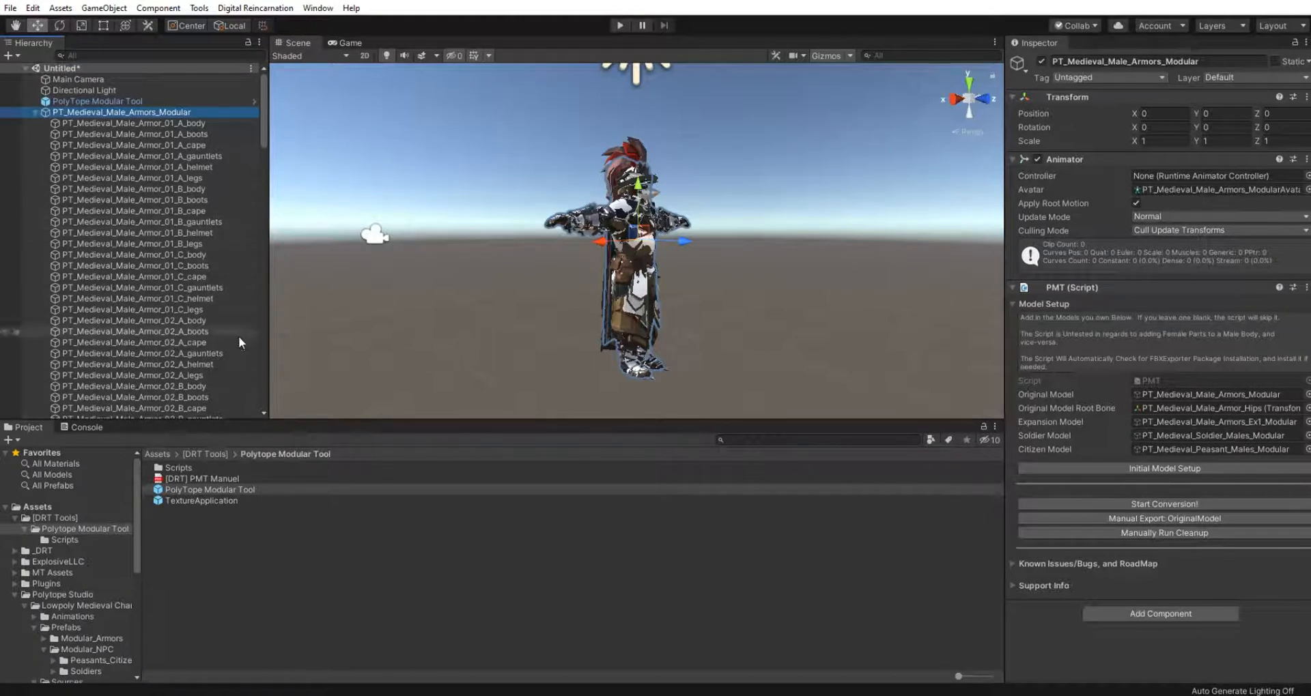
pyautogui.click(1137, 468)
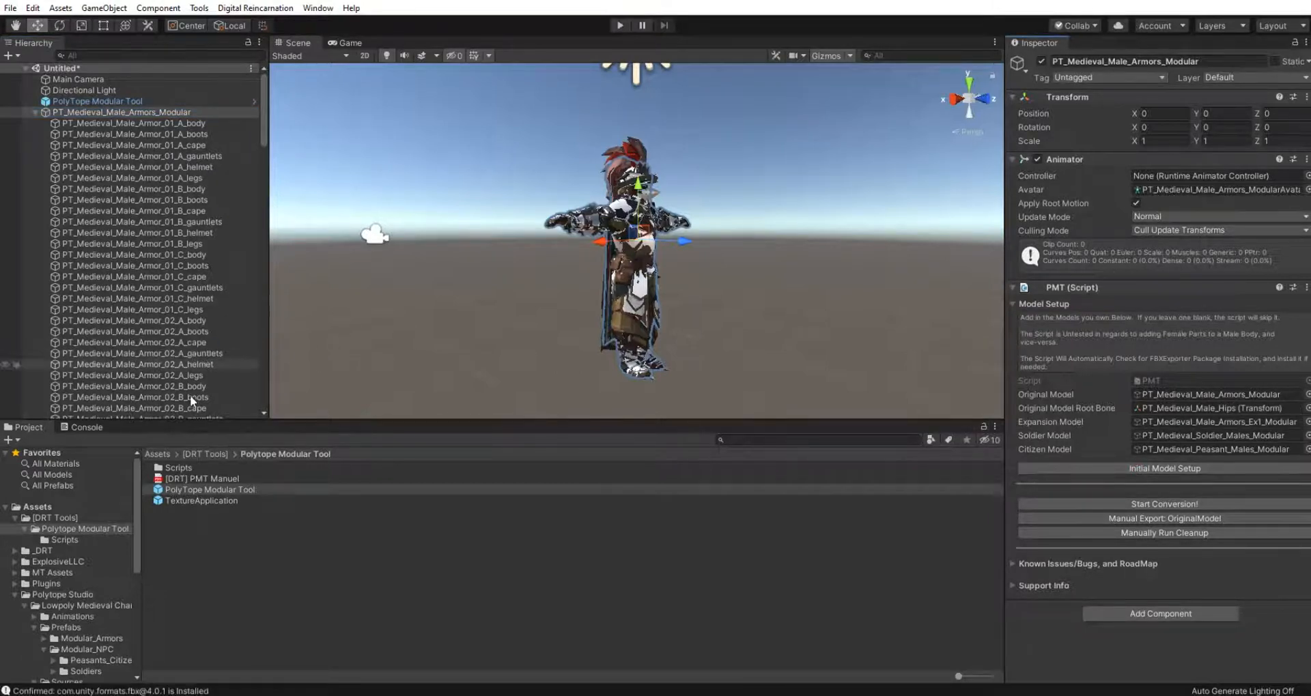
# Step: Examine the child objects under PT_Medieval_Male_Armors_Modular down to the hips bone and the end of the parts list
pyautogui.scroll(-7, 226, 374)
pyautogui.scroll(-5, 227, 374)
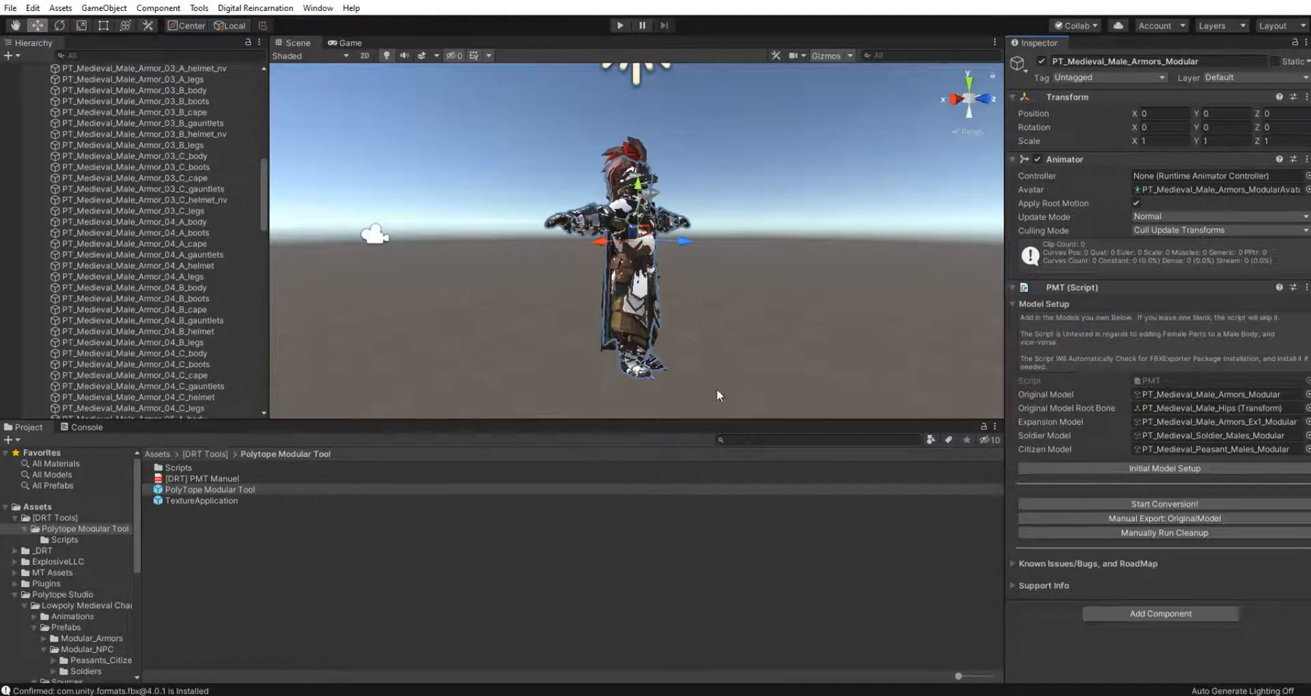
pyautogui.scroll(-13, 191, 331)
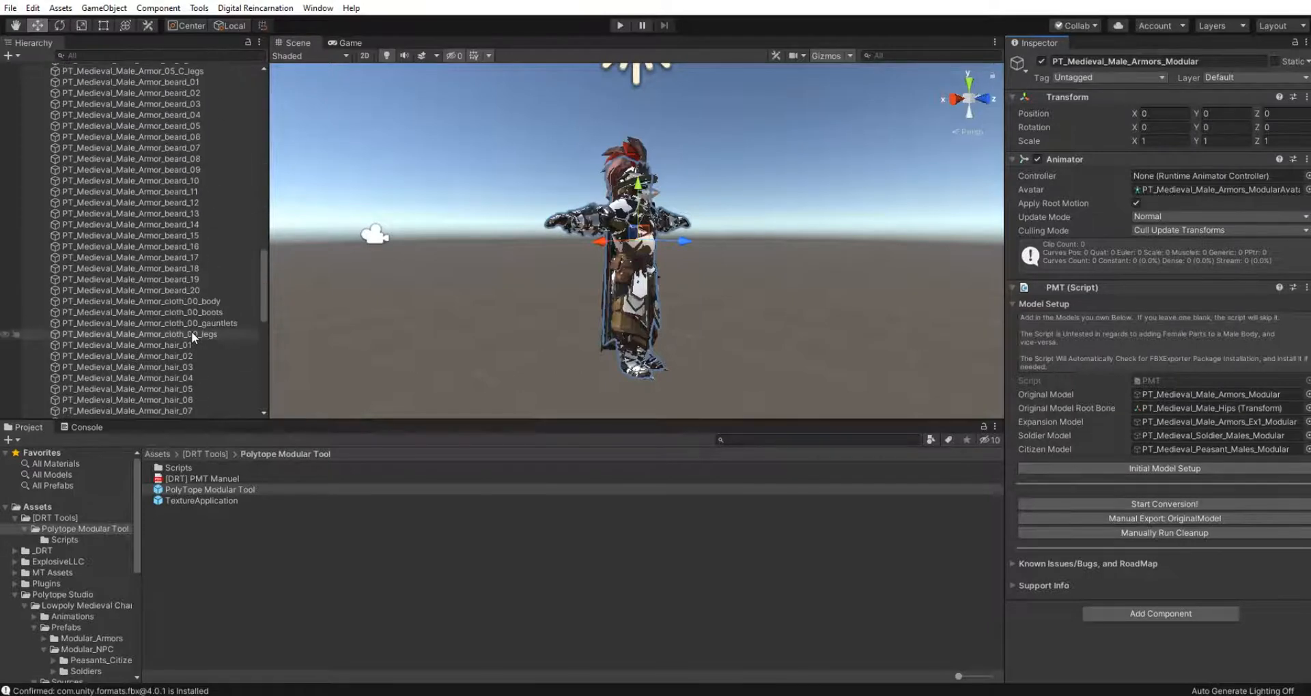
pyautogui.scroll(-15, 191, 331)
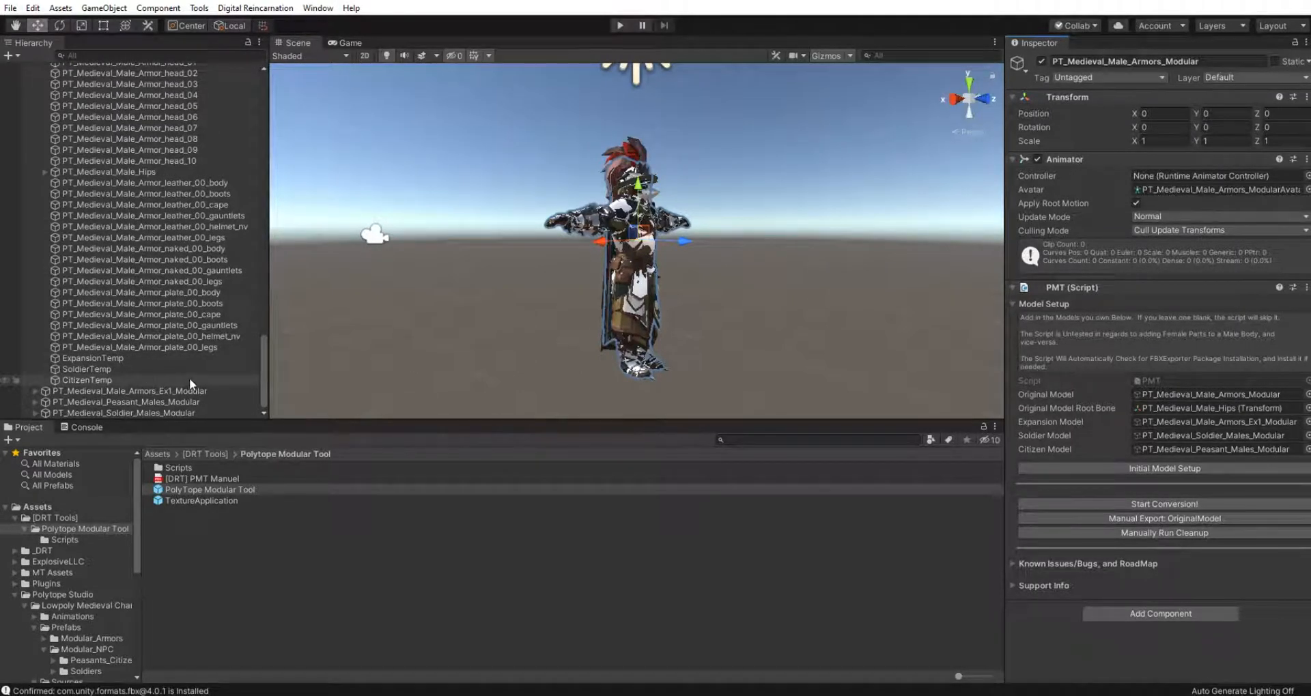
pyautogui.scroll(8, 201, 269)
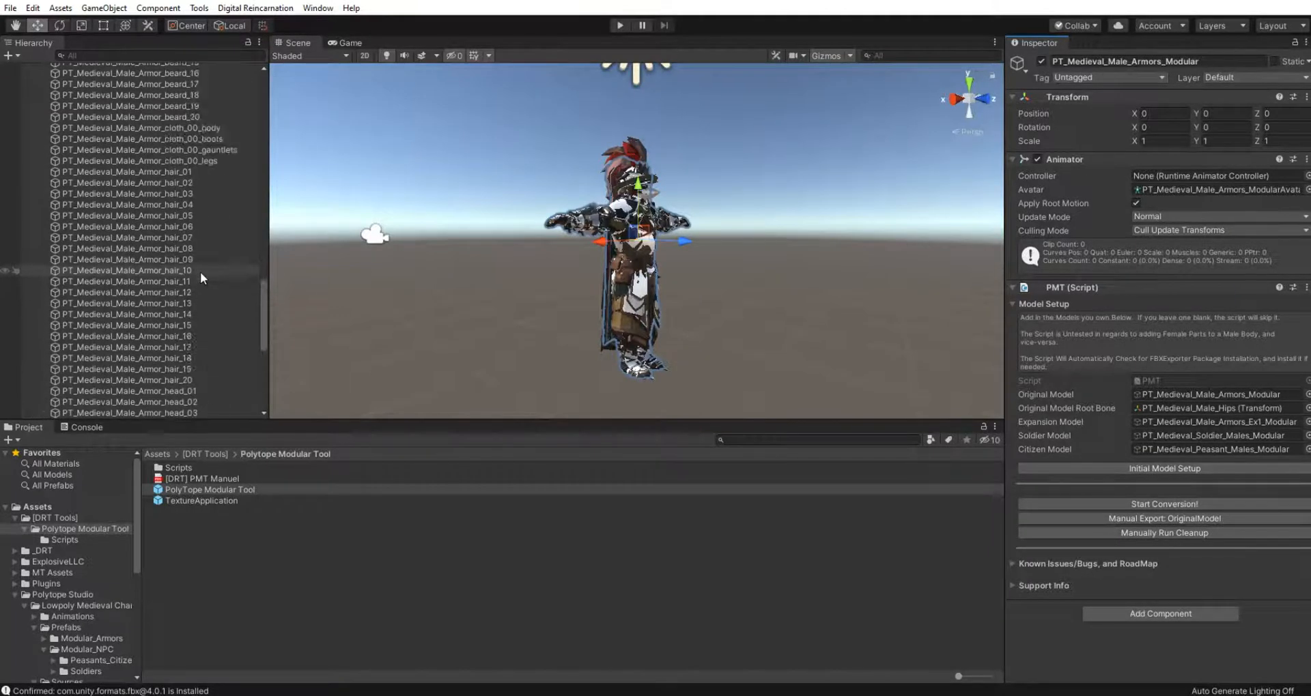
pyautogui.scroll(15, 199, 272)
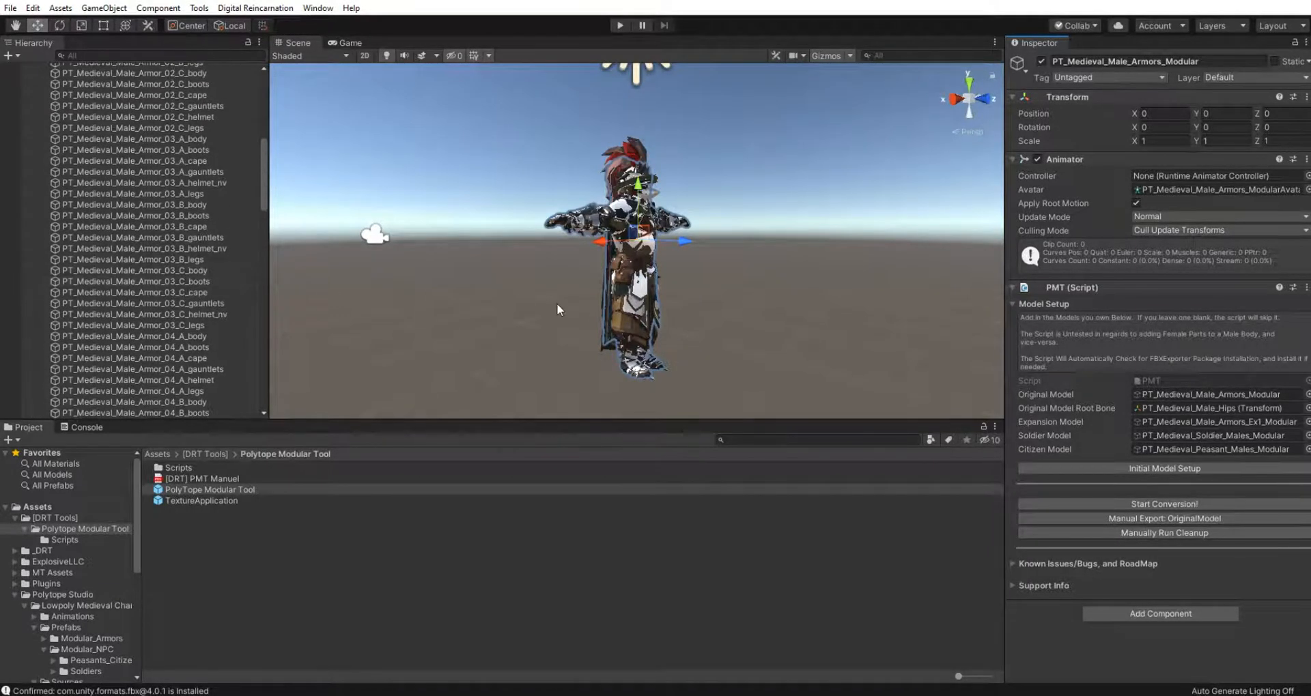
# Step: Start the conversion and export PT_Medieval_Male_Armors_Modular to the Assets folder as a Binary FBX including Model(s) Only
pyautogui.click(1155, 502)
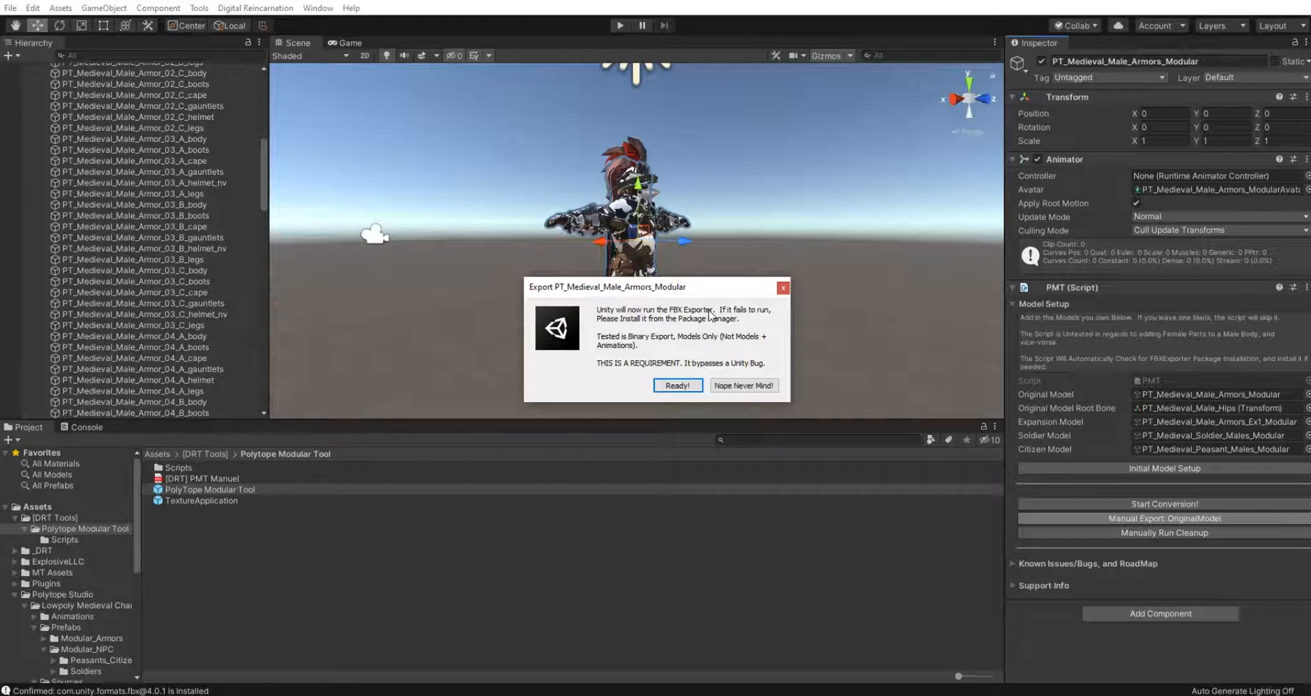
pyautogui.click(673, 387)
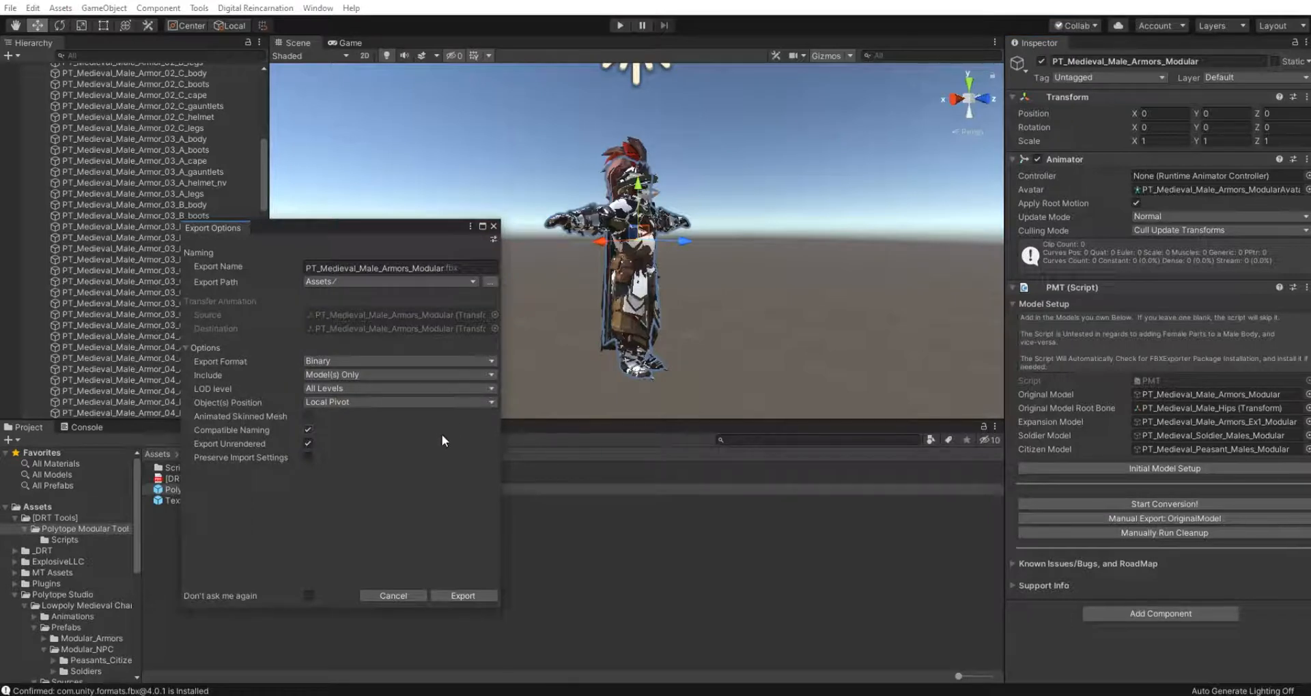
pyautogui.click(380, 359)
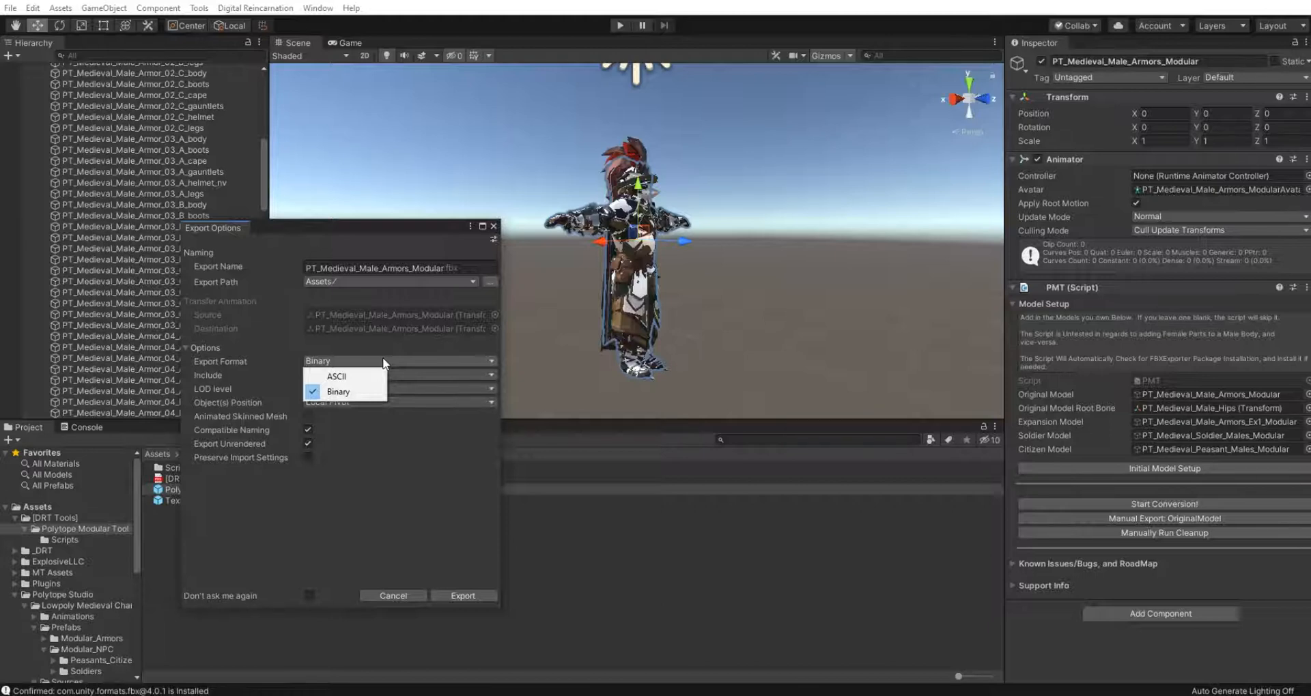
pyautogui.click(383, 362)
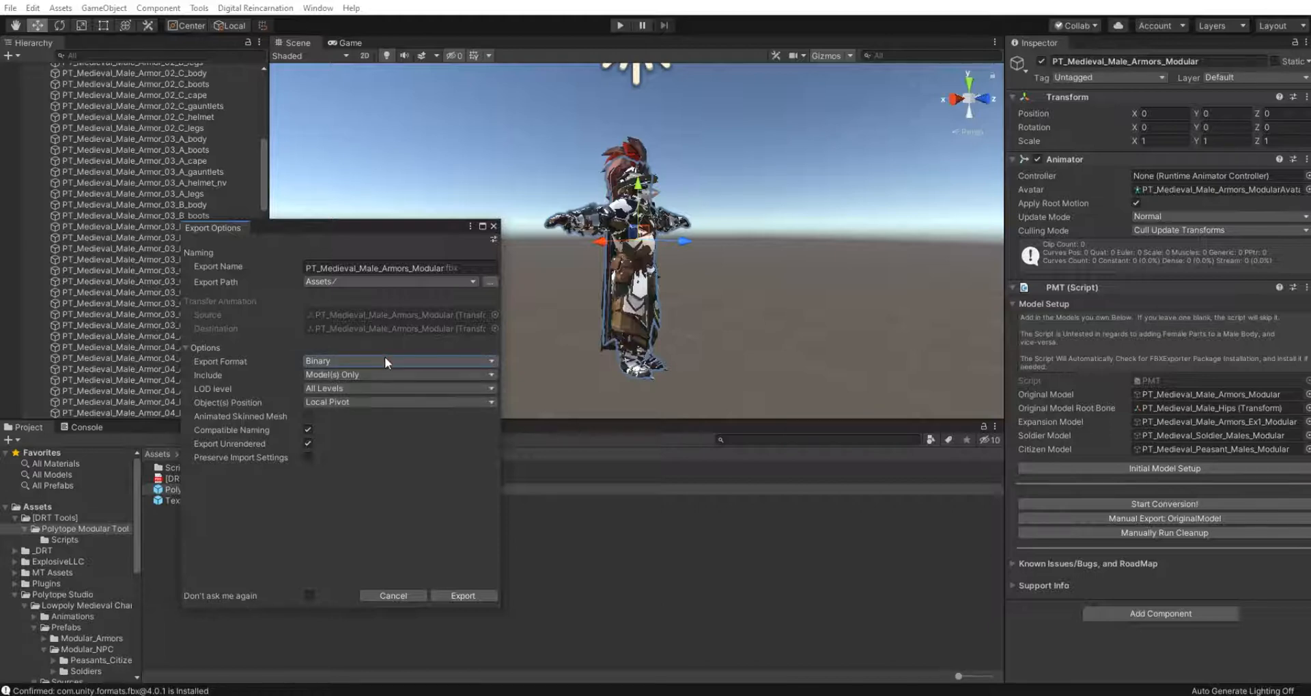
pyautogui.click(341, 374)
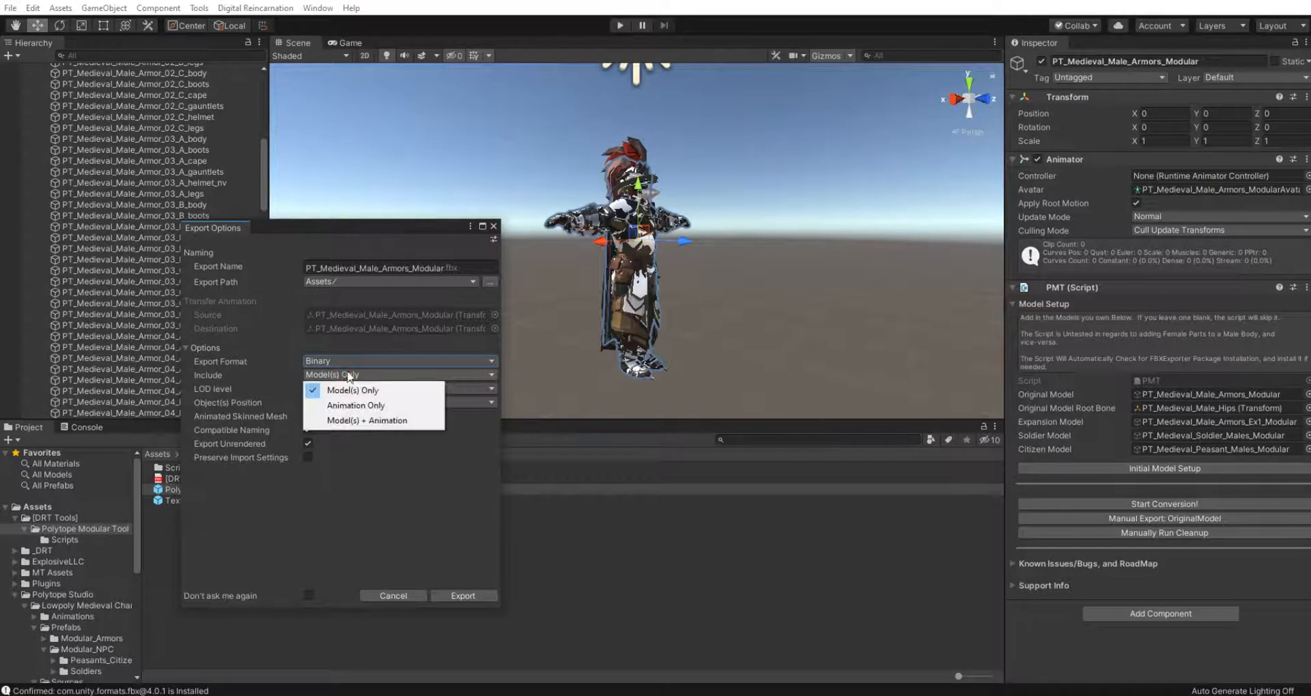
pyautogui.click(347, 374)
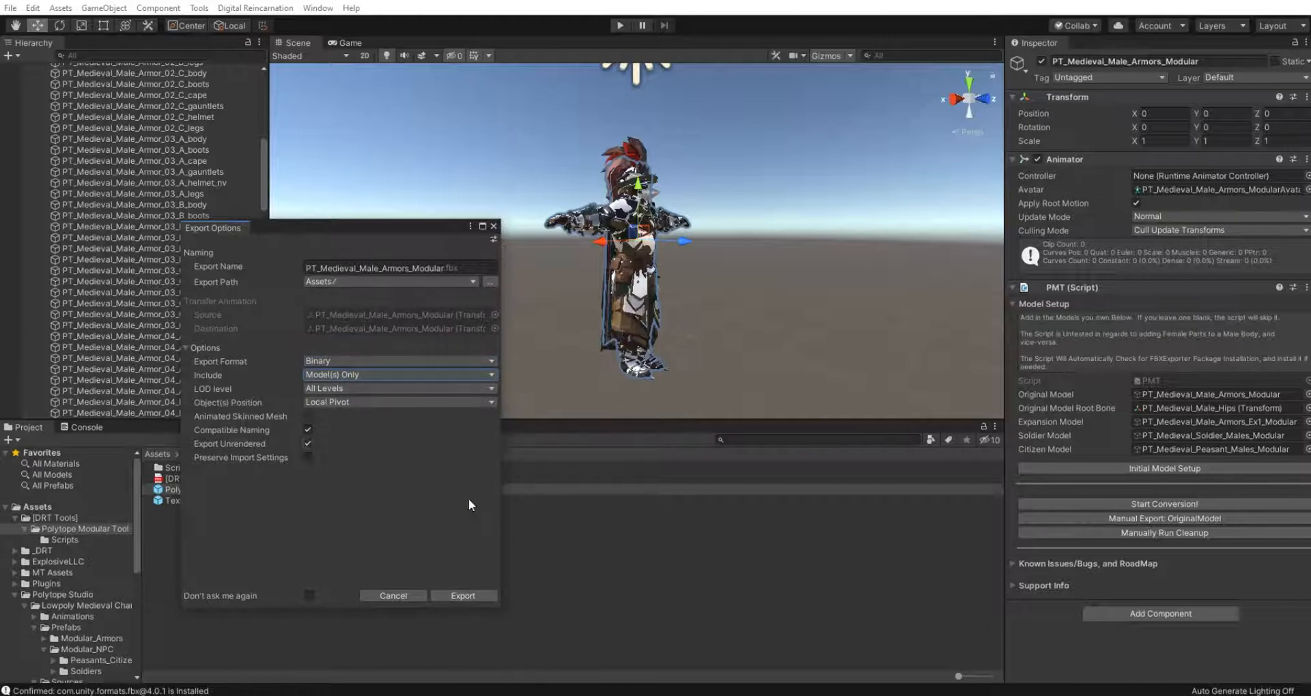
pyautogui.click(474, 595)
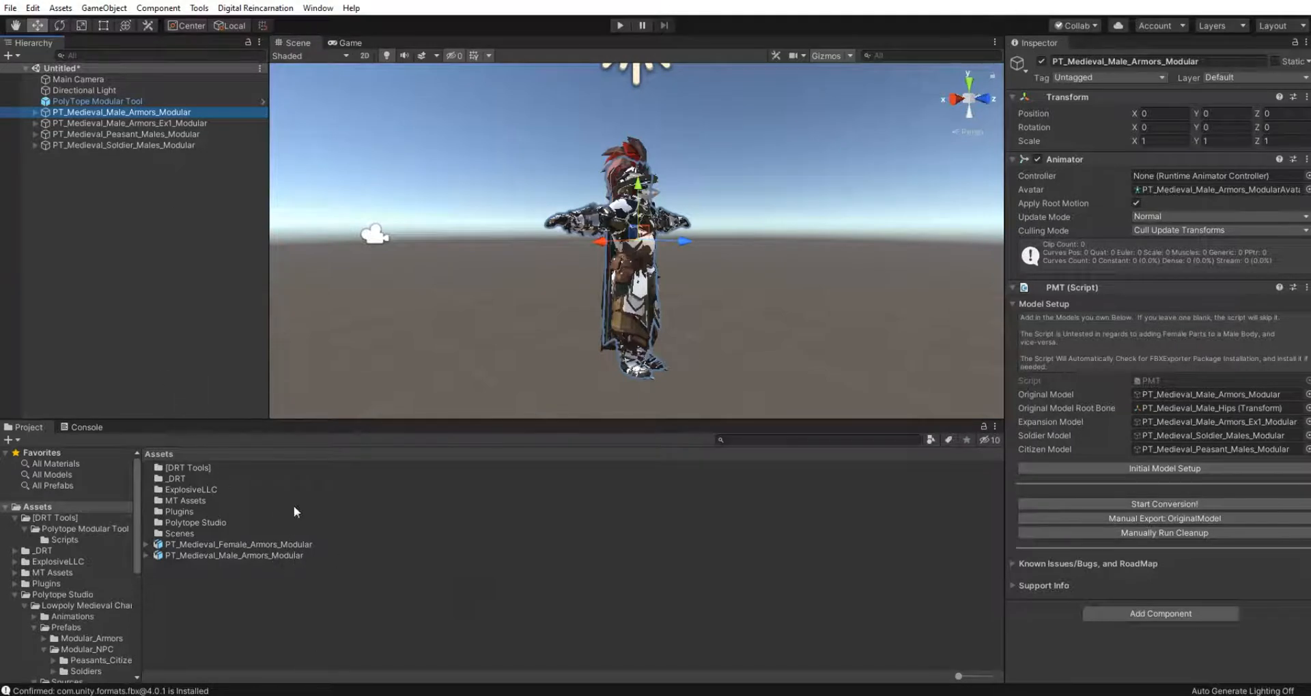
# Step: Delete the four male modular models from the scene, keeping the PolyTope Modular Tool object
pyautogui.keyDown('shift'); pyautogui.click(142, 144); pyautogui.keyUp('shift')
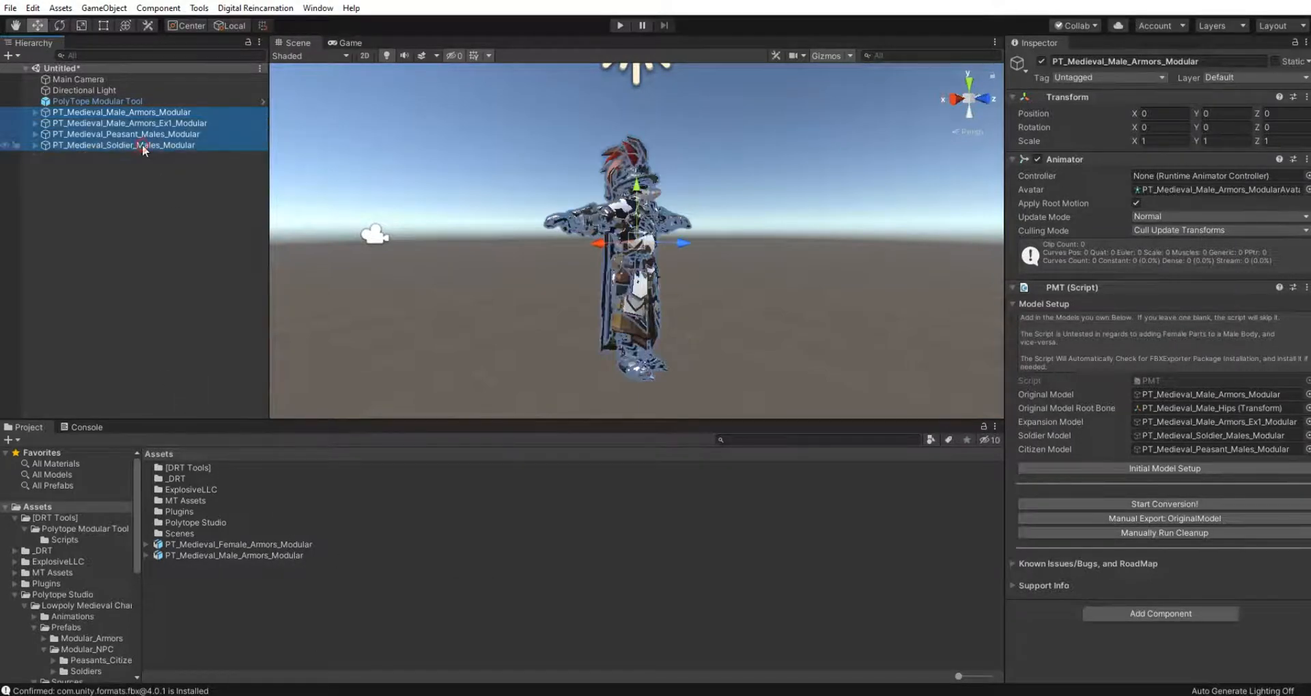
pyautogui.press('Delete')
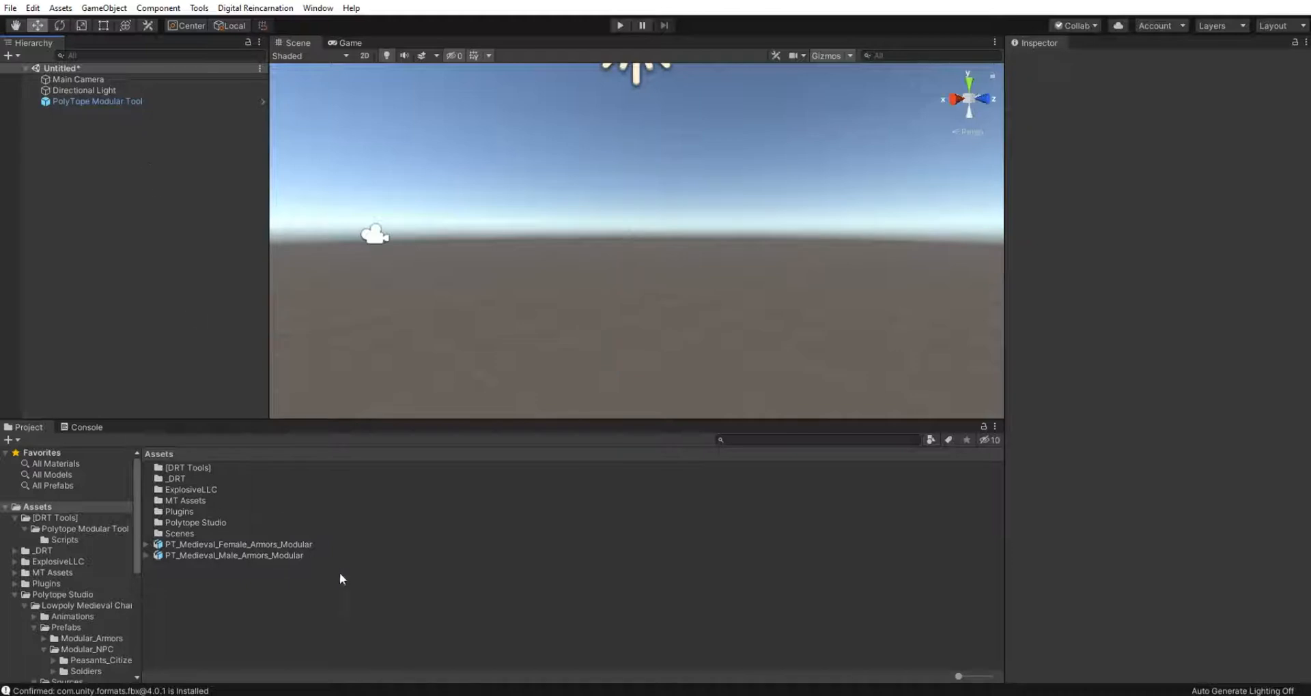
# Step: Apply the Humanoid animation type to the exported PT_Medieval_Male_Armors_Modular asset and add the model to the scene
pyautogui.click(264, 555)
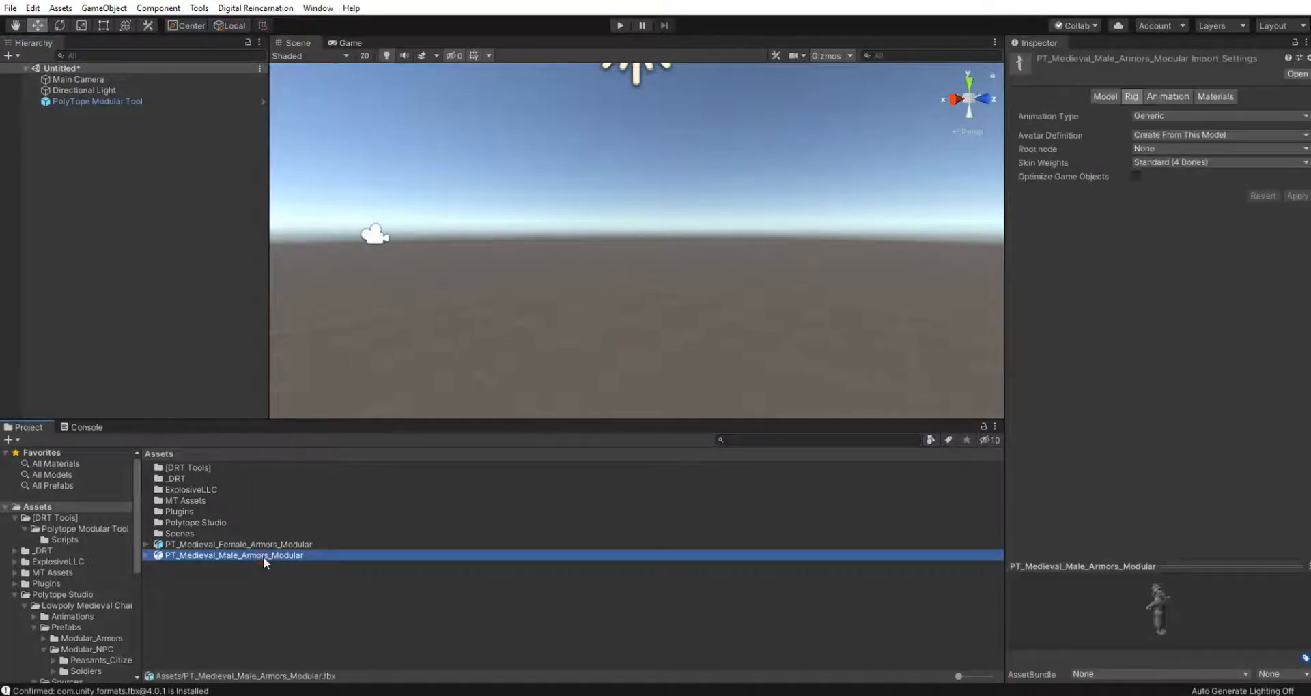
pyautogui.click(1105, 97)
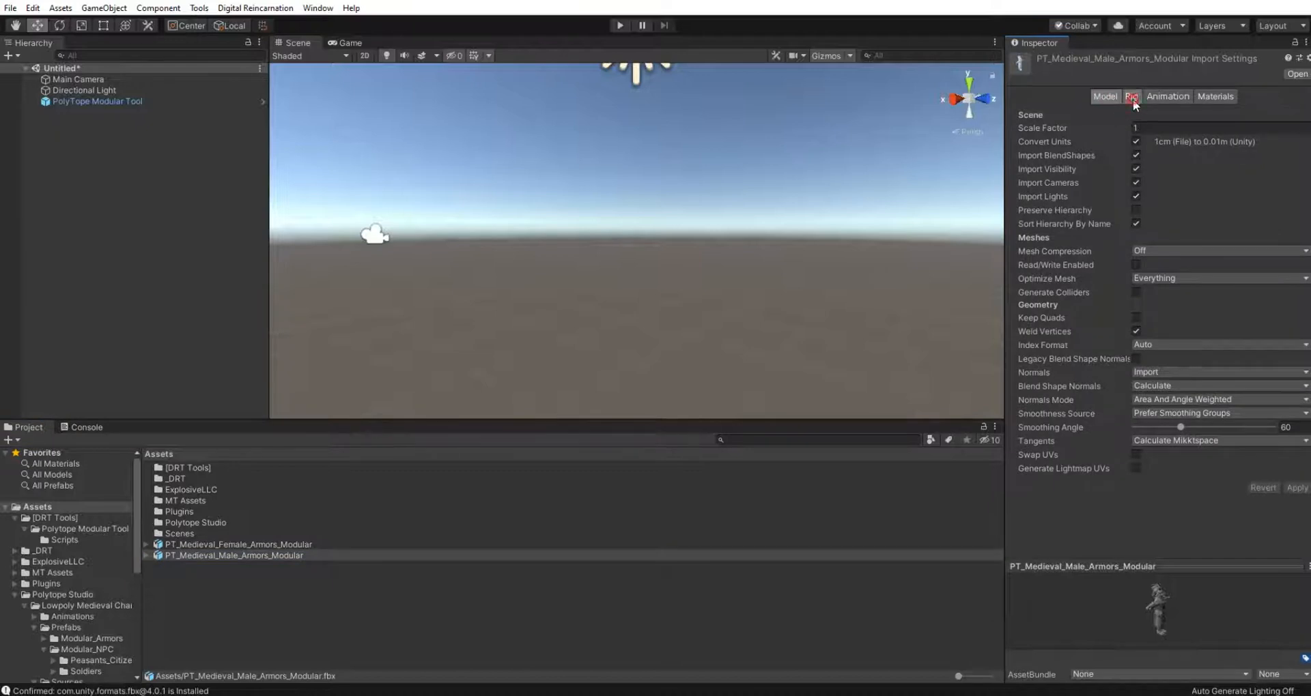
pyautogui.click(1133, 100)
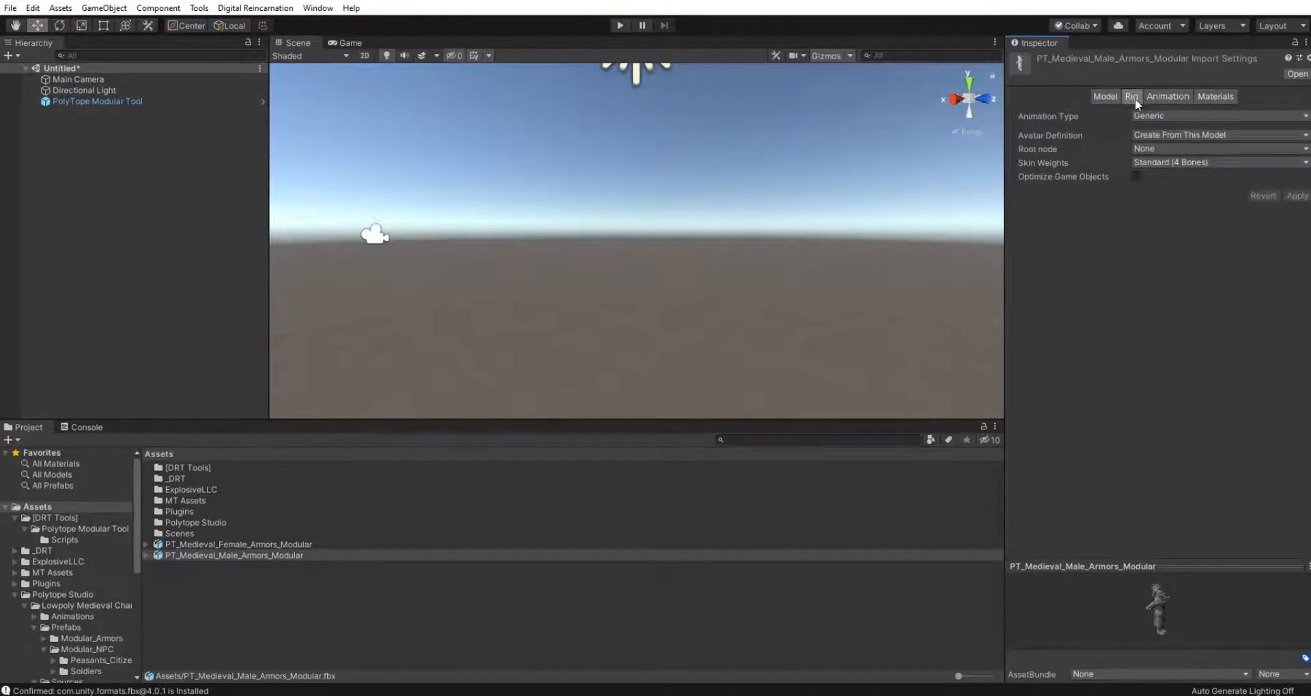
pyautogui.click(1163, 117)
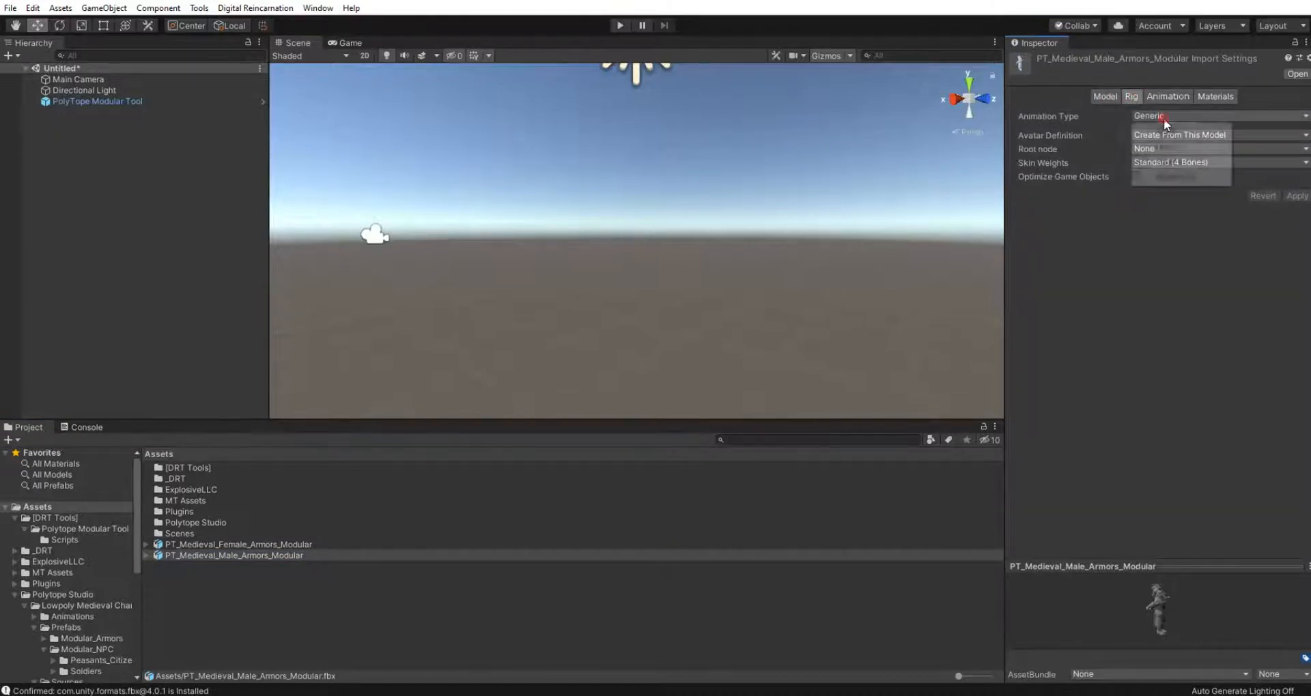
pyautogui.click(1175, 178)
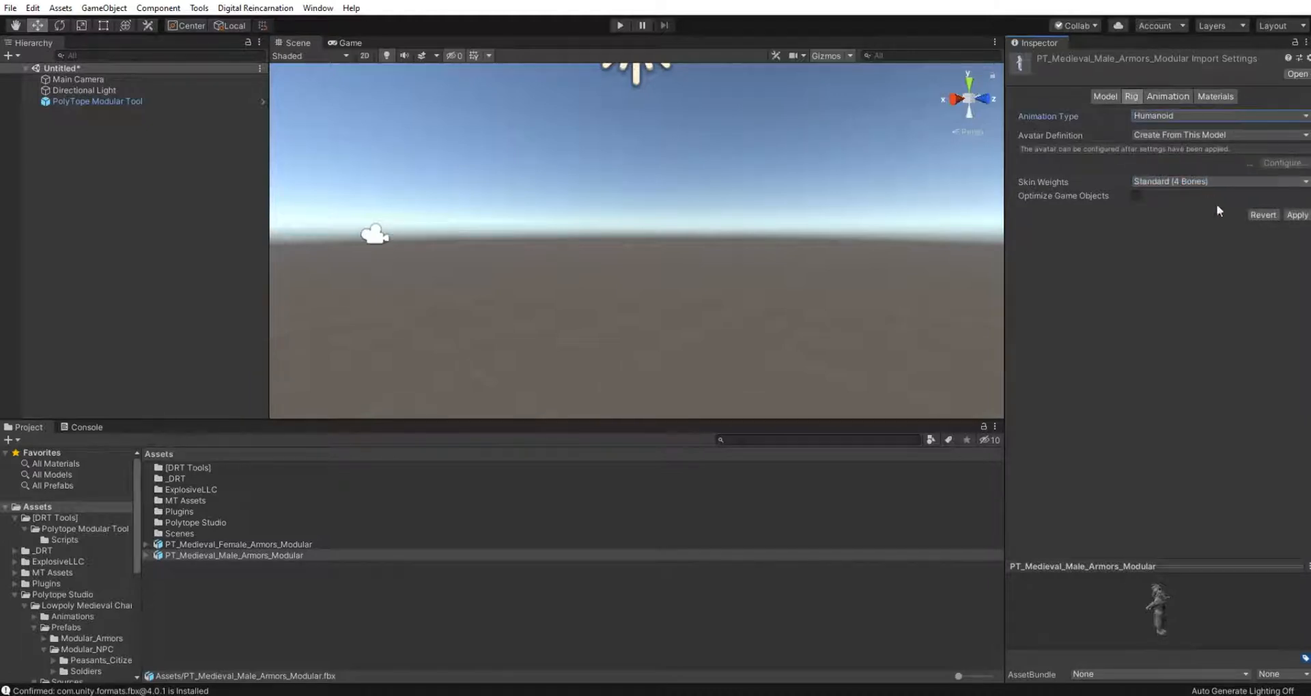
pyautogui.click(1296, 215)
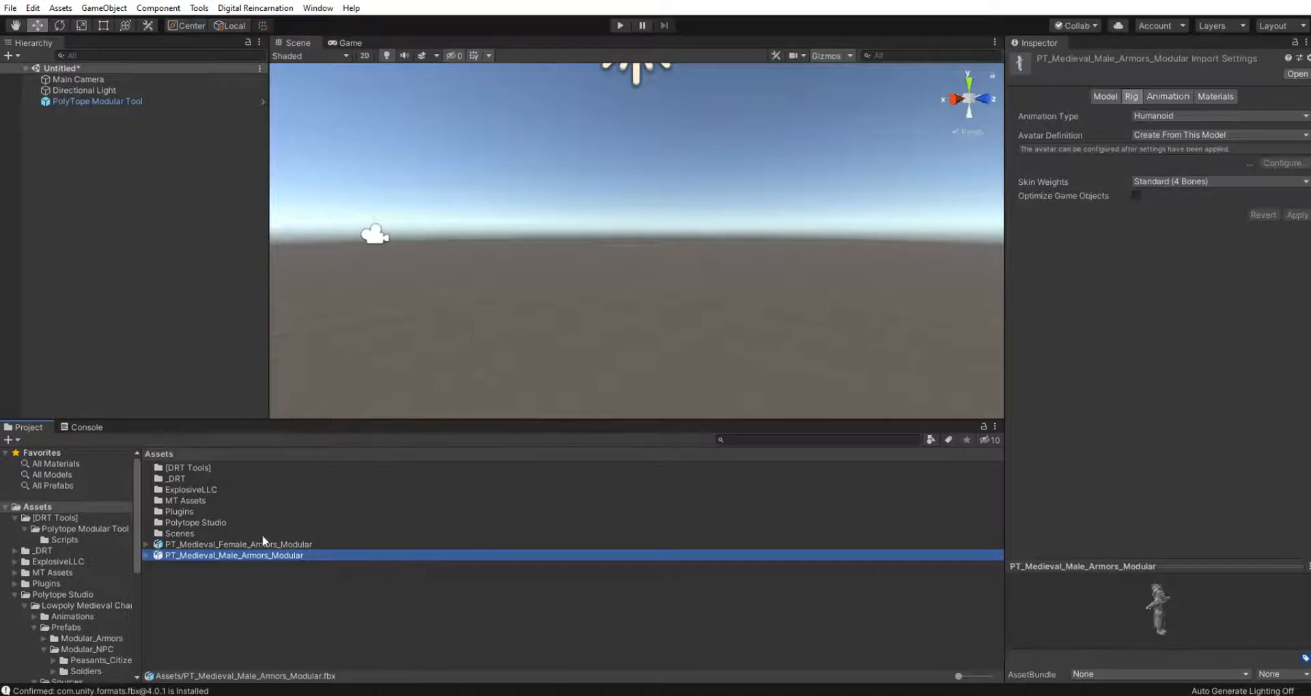
pyautogui.moveTo(199, 555); pyautogui.dragTo(170, 350)
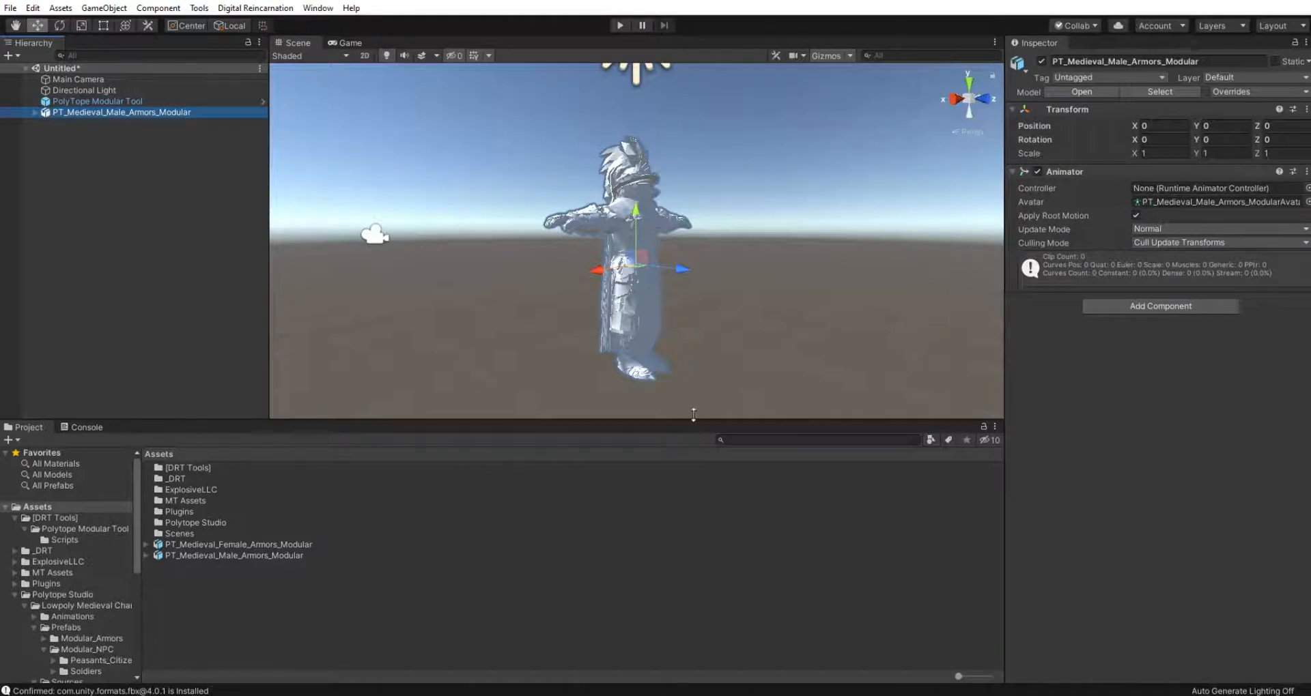
pyautogui.rightClick(1069, 172)
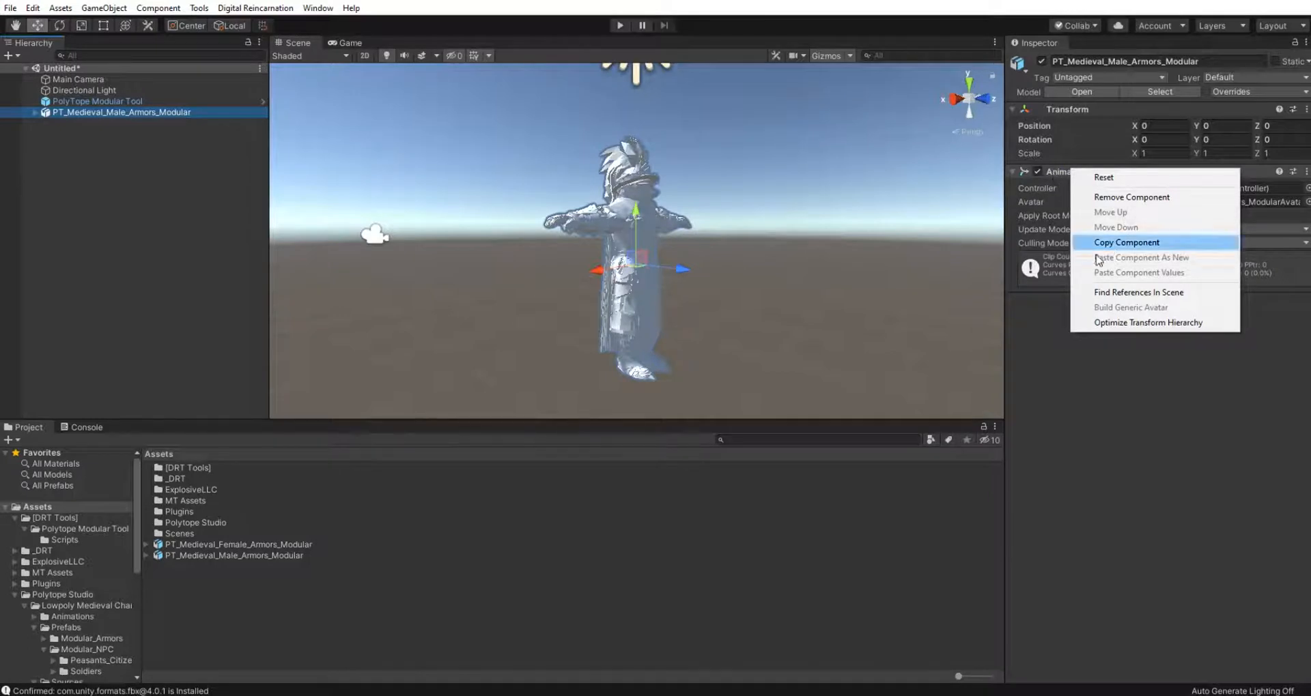
pyautogui.click(1050, 392)
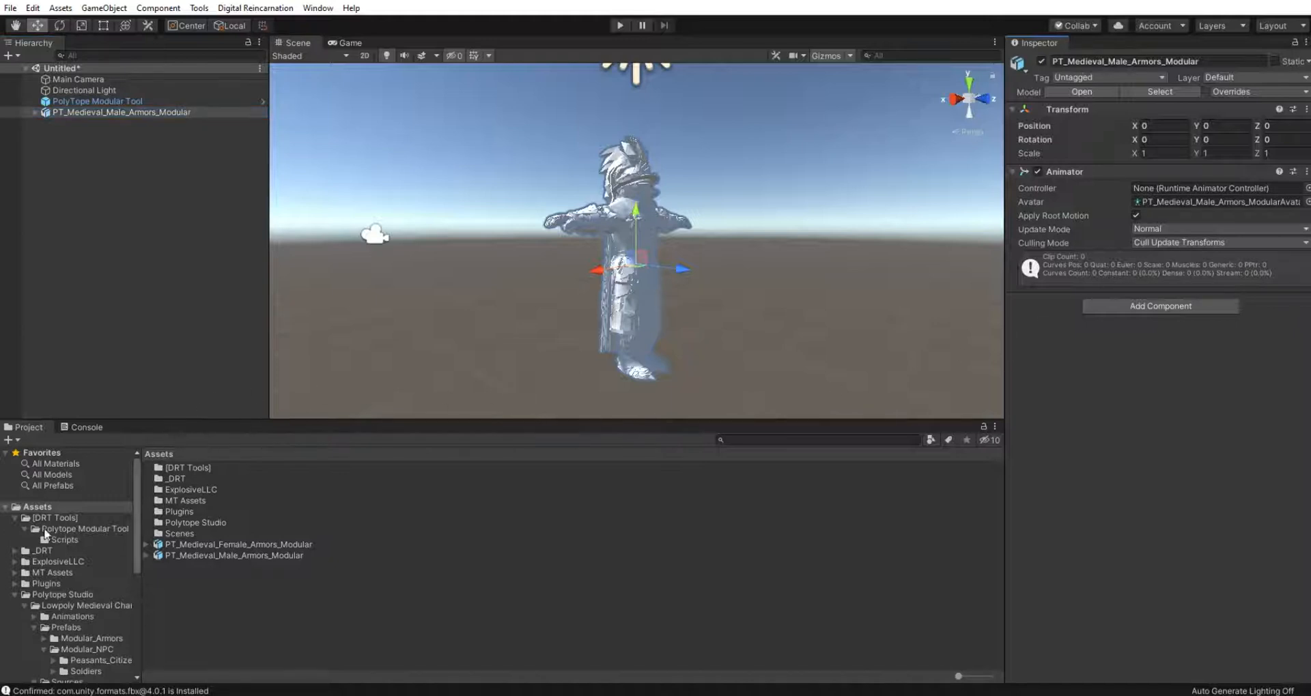
# Step: Add the TextureApplication prefab from the Polytope Modular Tool folder to the scene
pyautogui.click(60, 540)
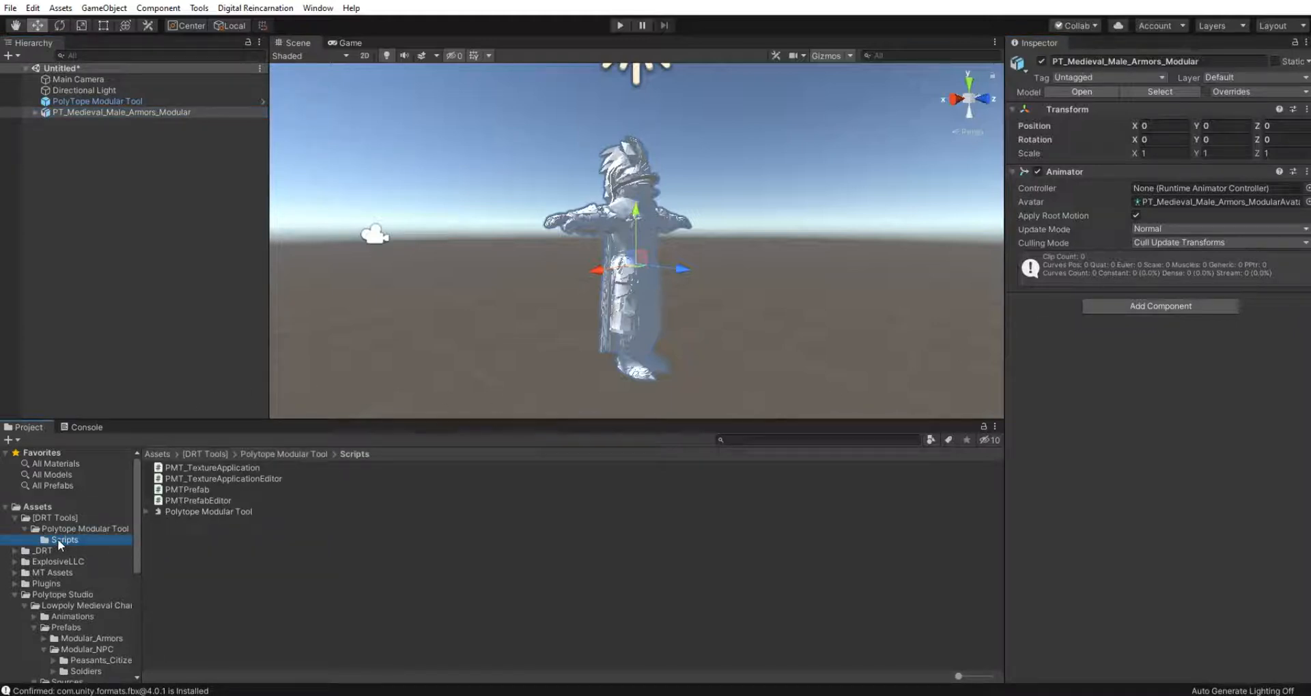
pyautogui.click(59, 517)
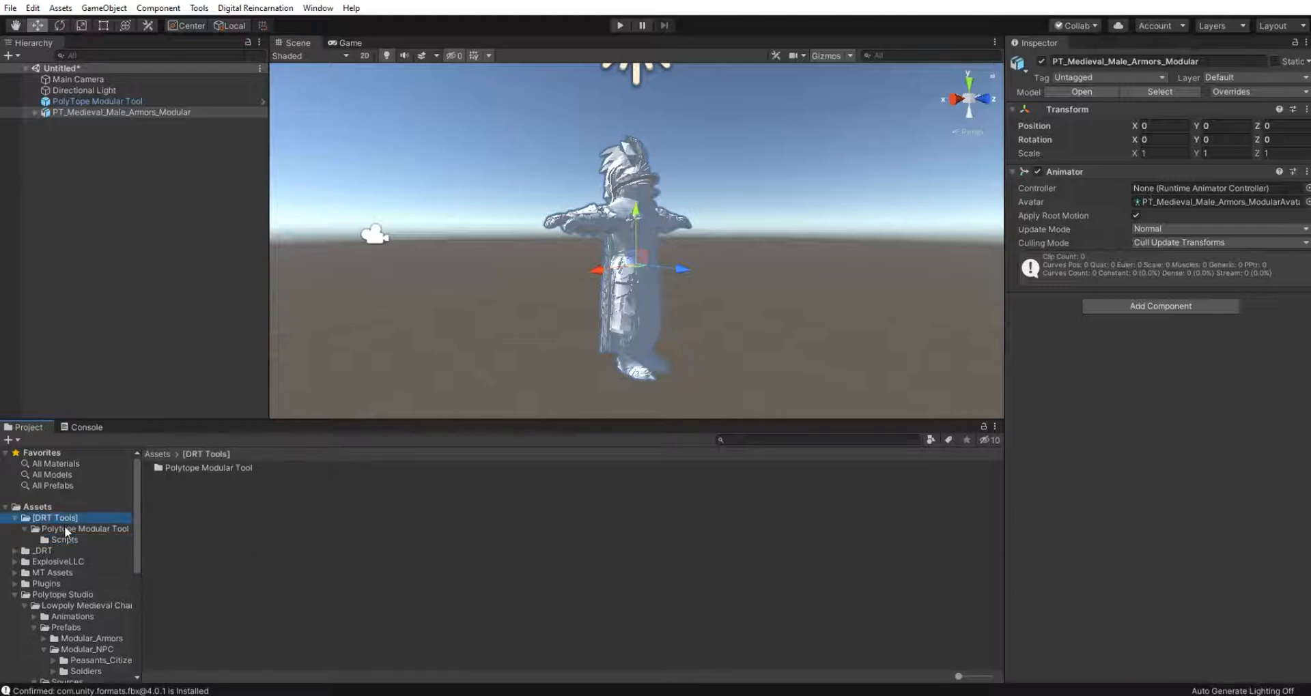
pyautogui.click(65, 530)
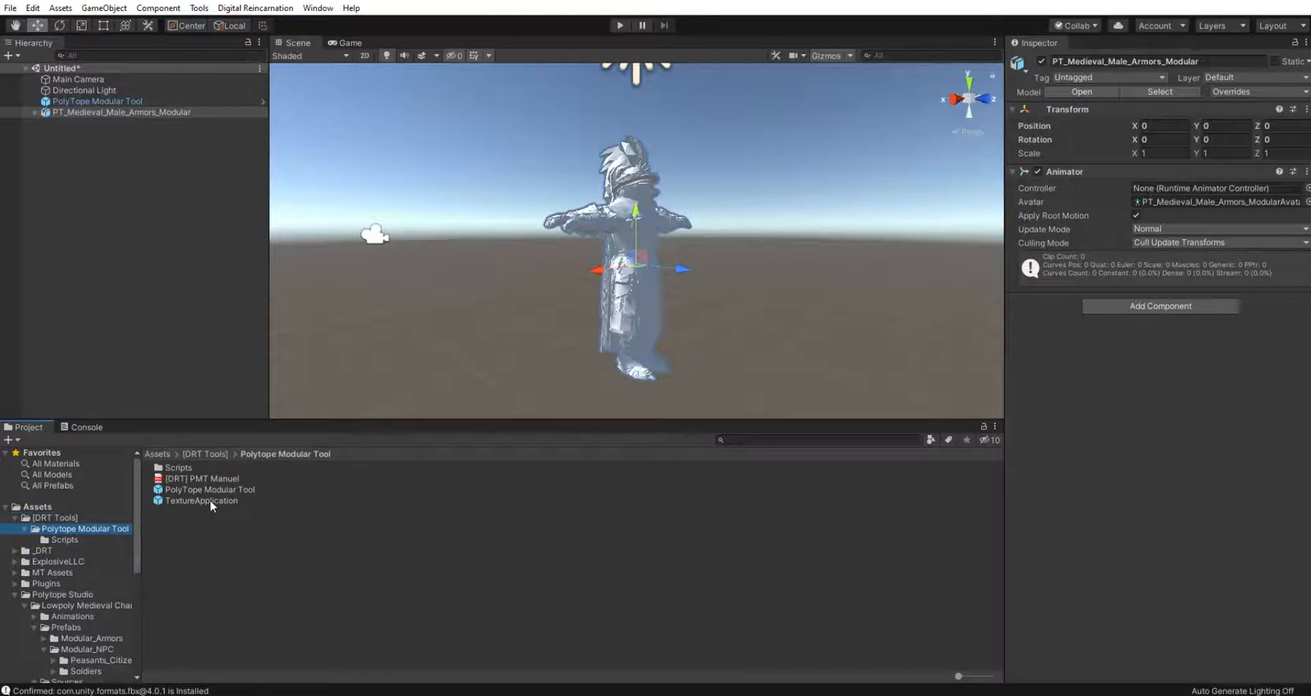
pyautogui.moveTo(211, 499); pyautogui.dragTo(174, 296)
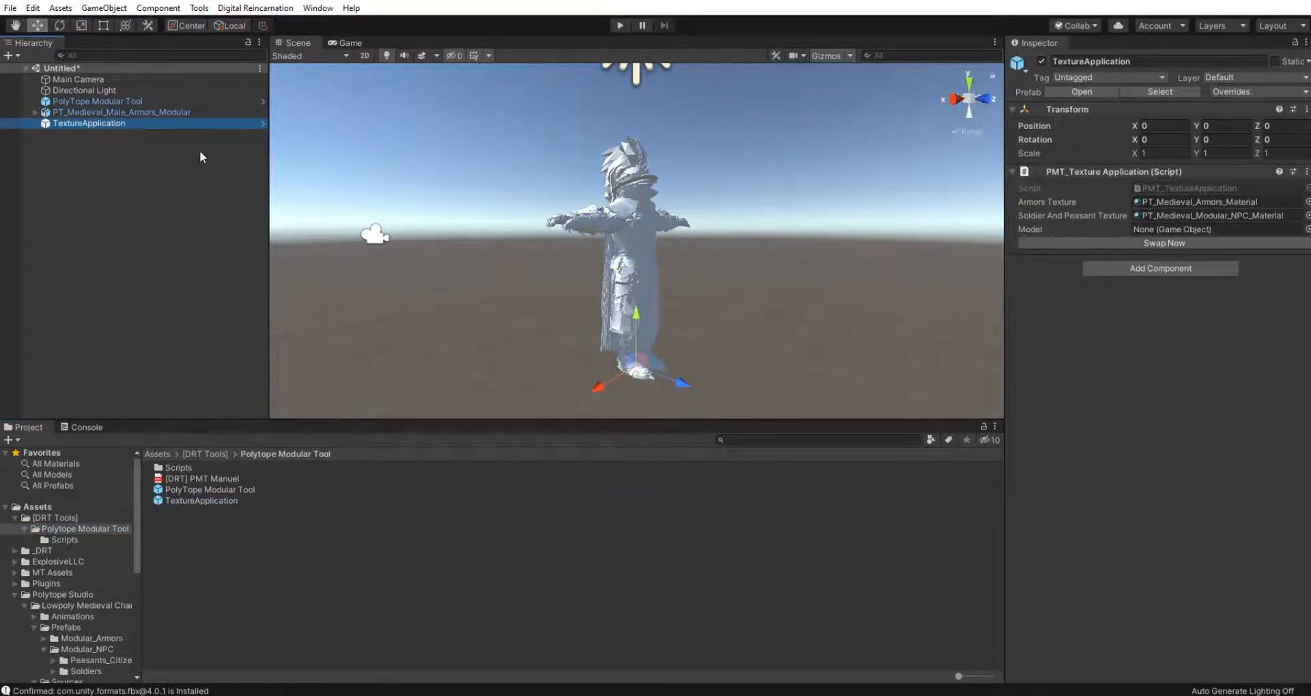
# Step: Set PT_Medieval_Male_Armors_Modular as the Model of TextureApplication and swap its textures
pyautogui.click(122, 114)
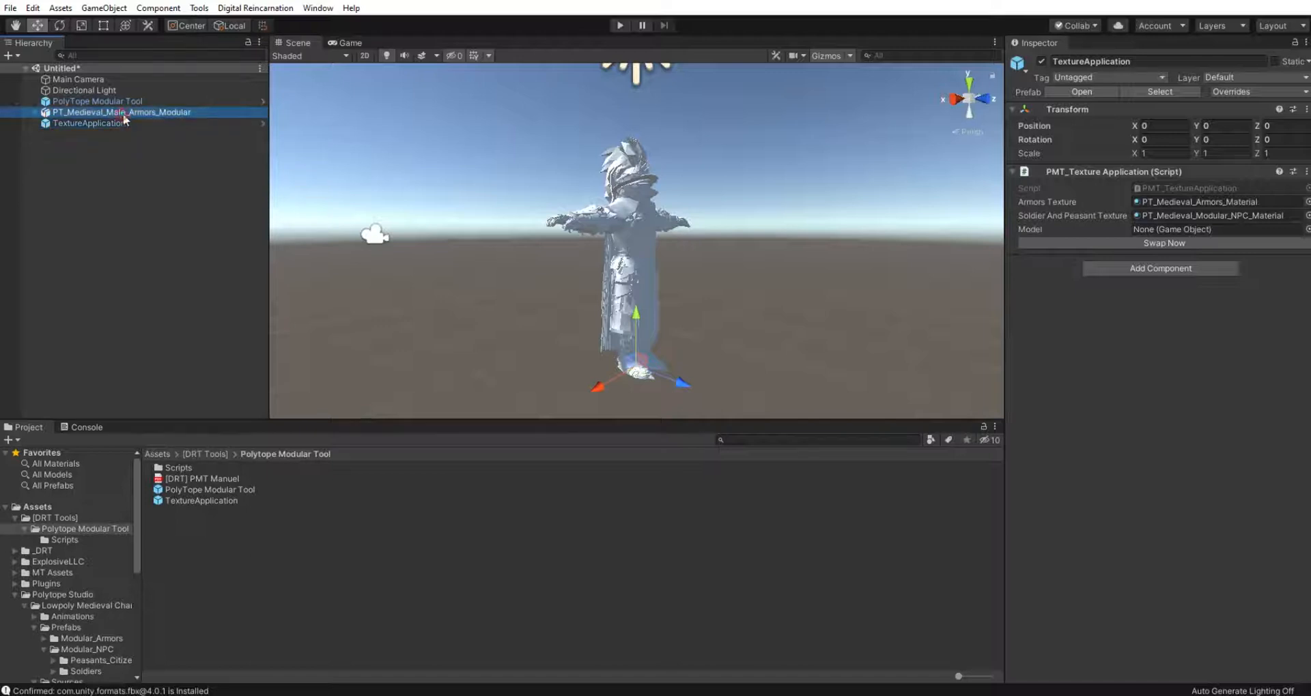
pyautogui.moveTo(125, 120); pyautogui.dragTo(1154, 231)
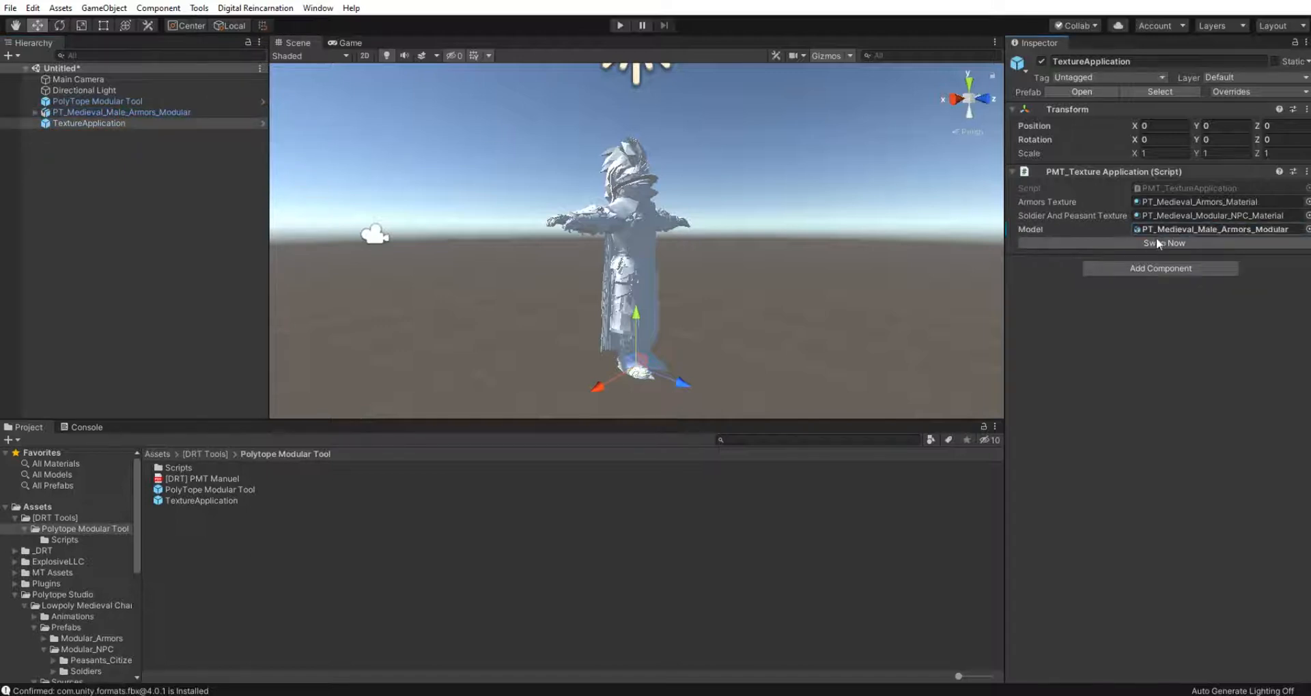
pyautogui.click(1153, 244)
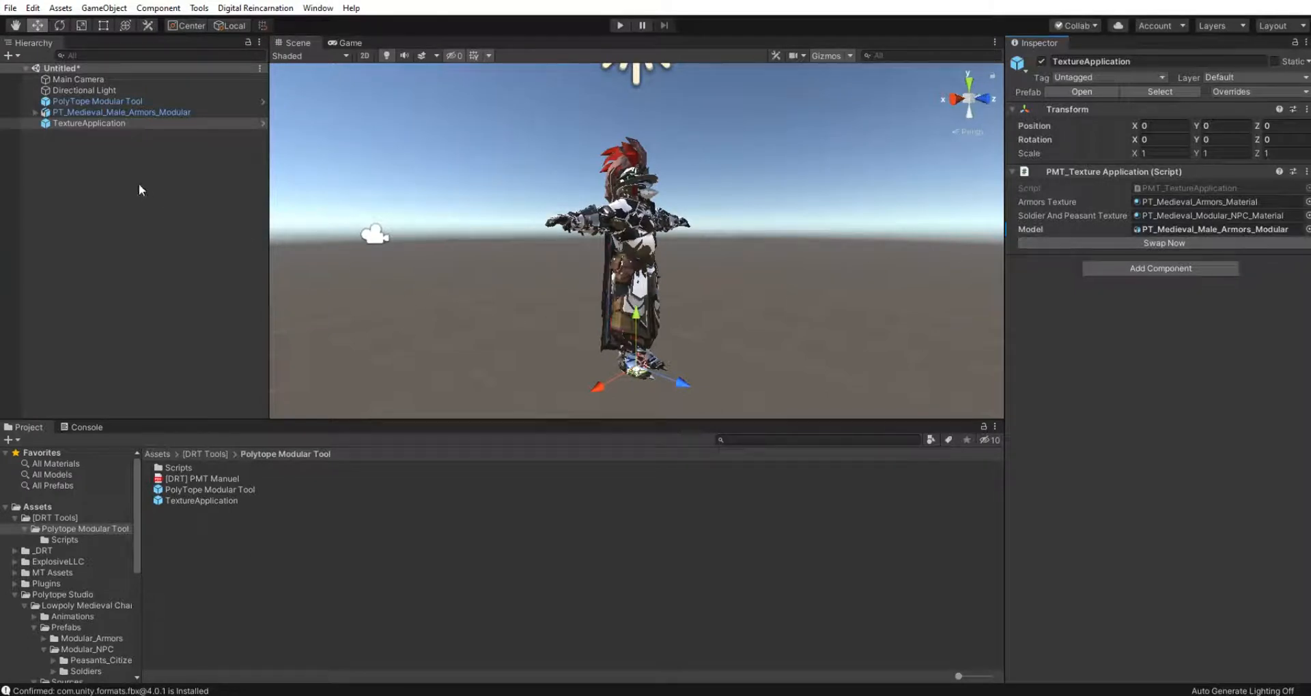
# Step: Save the textured PT_Medieval_Male_Armors_Modular as an original prefab in the Assets folder
pyautogui.click(38, 507)
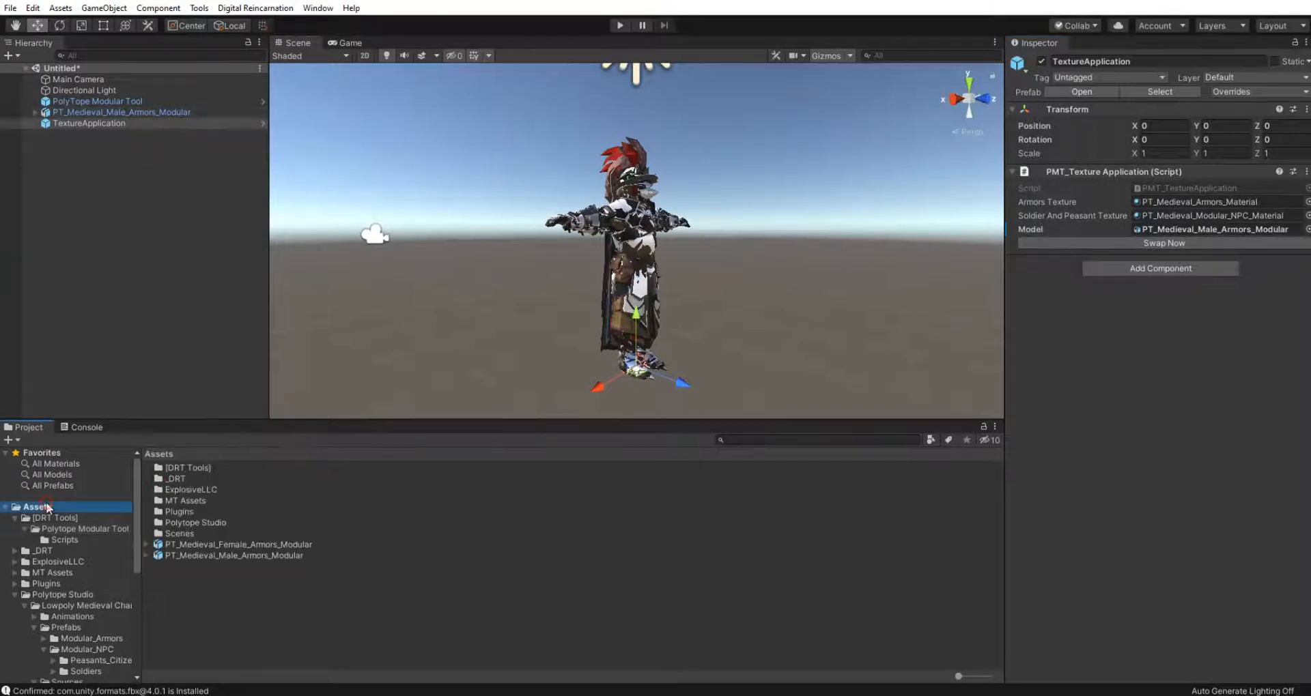
pyautogui.moveTo(136, 122); pyautogui.dragTo(423, 598)
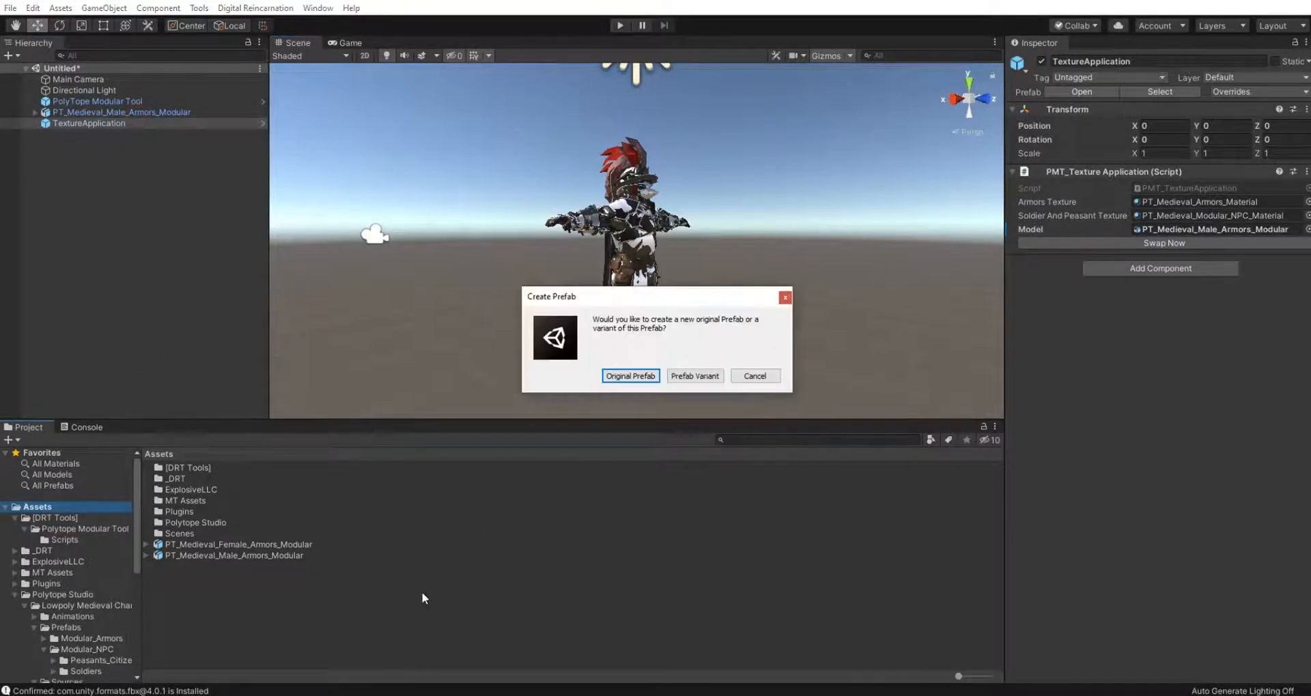
pyautogui.click(623, 377)
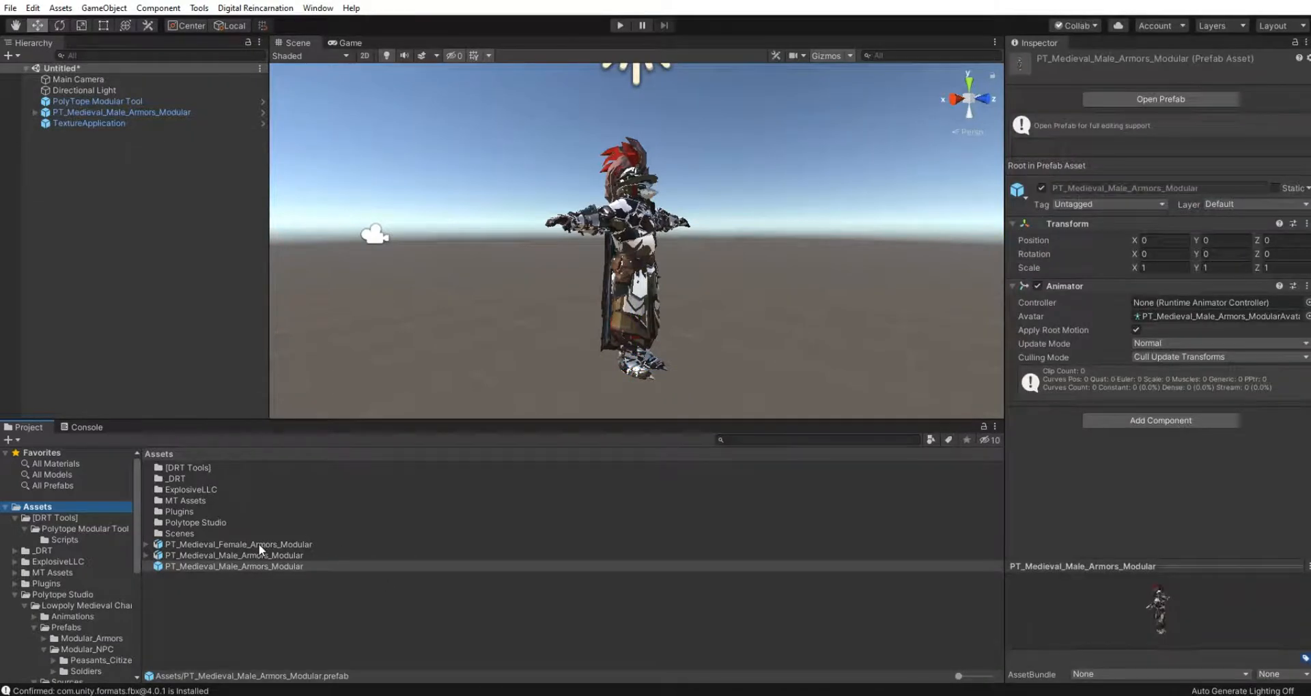
# Step: Add PT_Medieval_Female_Armors_Modular to the scene and swap its textures with TextureApplication
pyautogui.moveTo(259, 545); pyautogui.dragTo(146, 307)
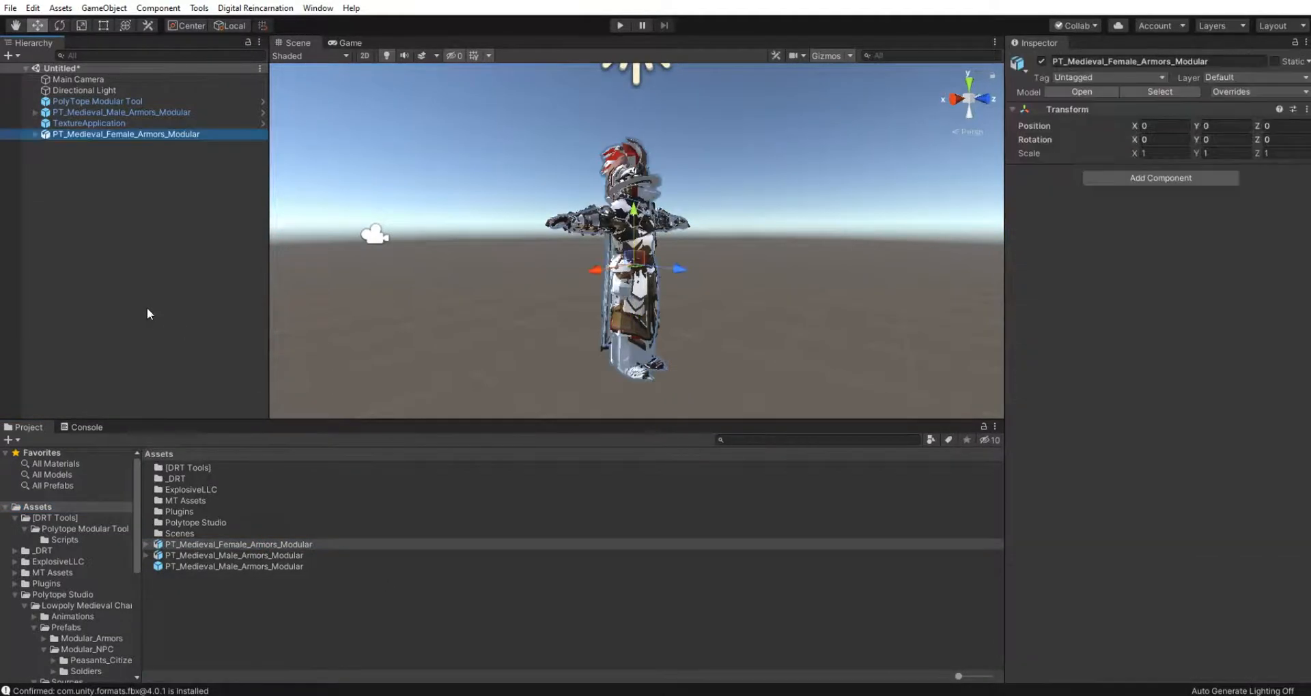
pyautogui.click(92, 124)
pyautogui.moveTo(91, 133); pyautogui.dragTo(1145, 232)
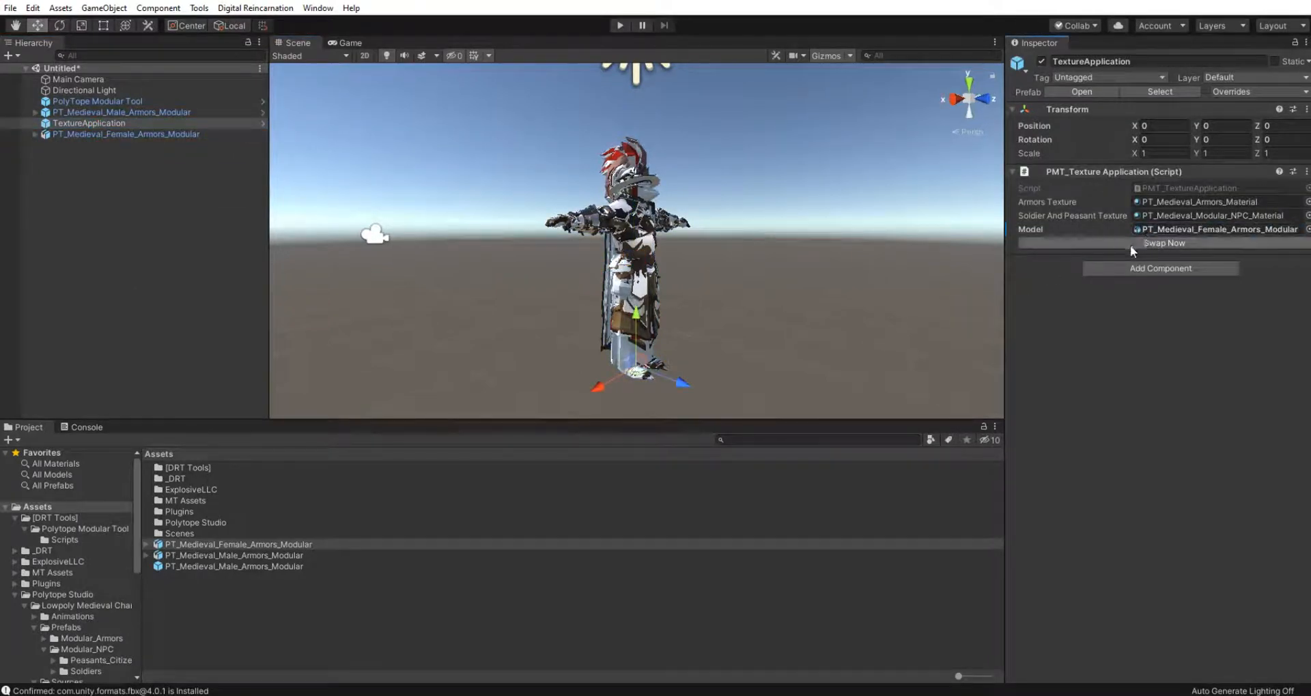
pyautogui.click(1129, 243)
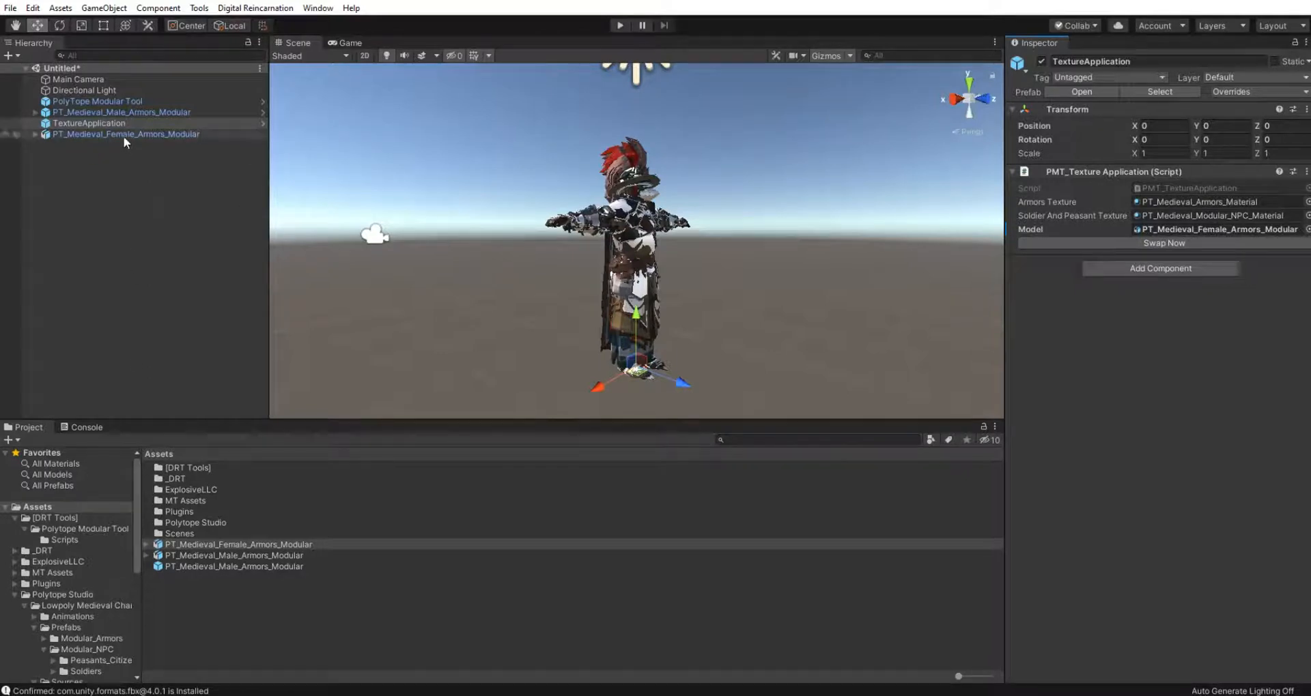
# Step: Save the textured PT_Medieval_Female_Armors_Modular as an original prefab in the Assets folder
pyautogui.moveTo(124, 135); pyautogui.dragTo(329, 621)
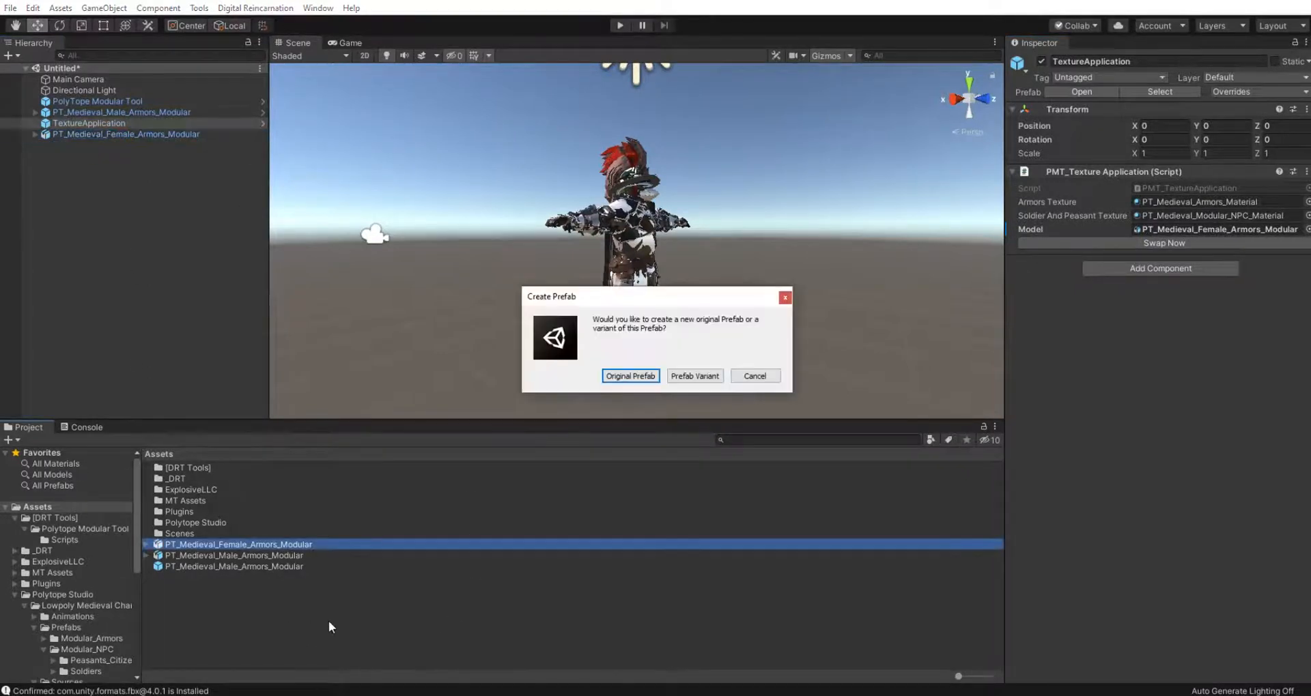
pyautogui.click(631, 380)
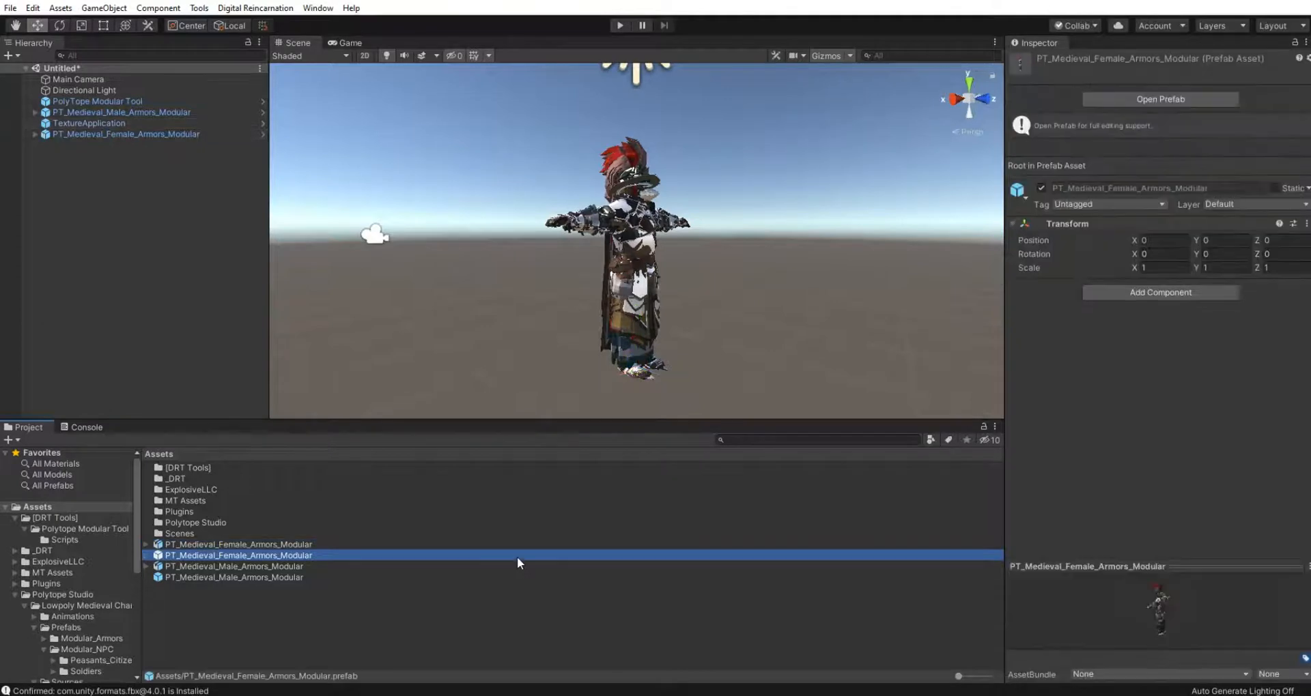
pyautogui.click(321, 622)
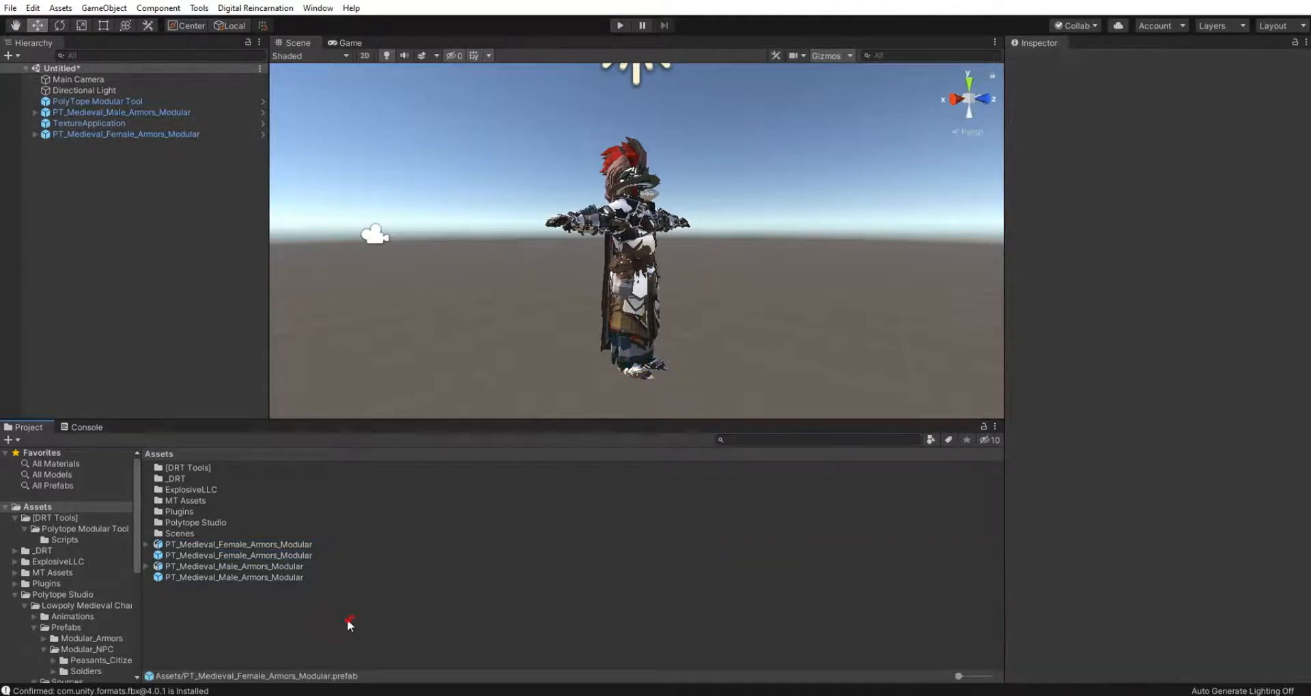
# Step: Review the package export list, dependencies included, for the male and female modular FBX models and prefabs, and close it without exporting
pyautogui.click(220, 544)
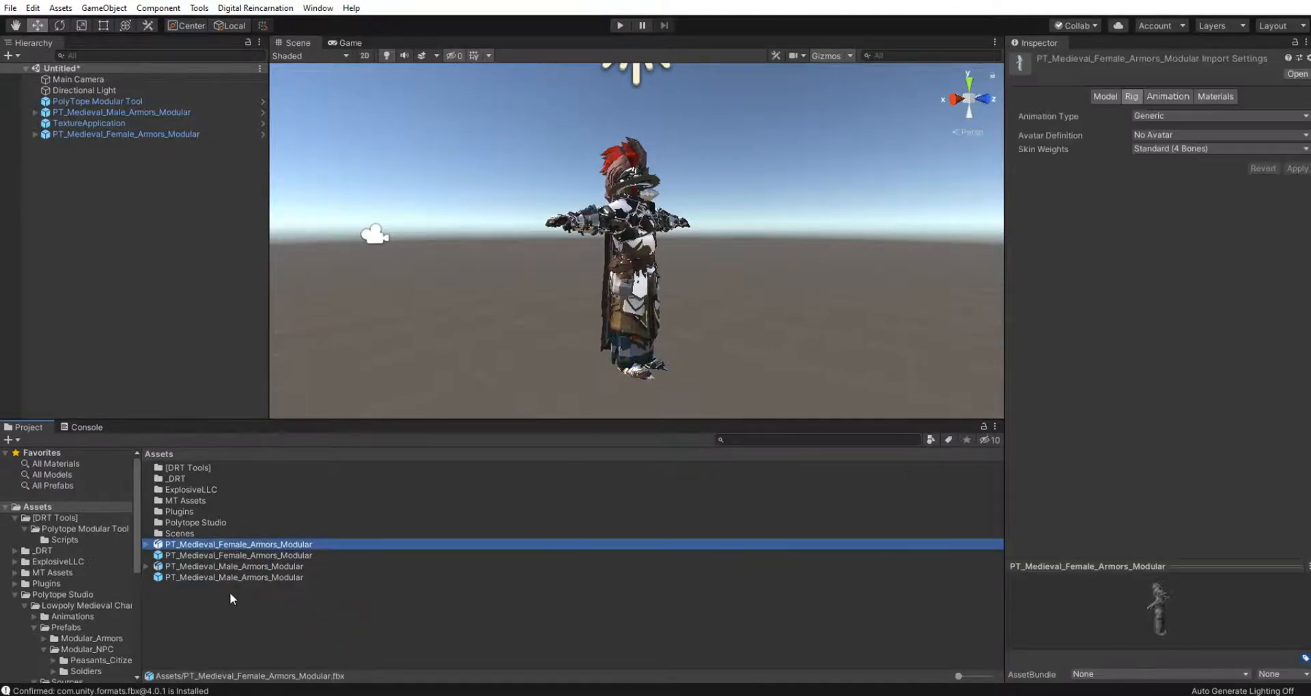
pyautogui.keyDown('shift'); pyautogui.click(234, 577); pyautogui.keyUp('shift')
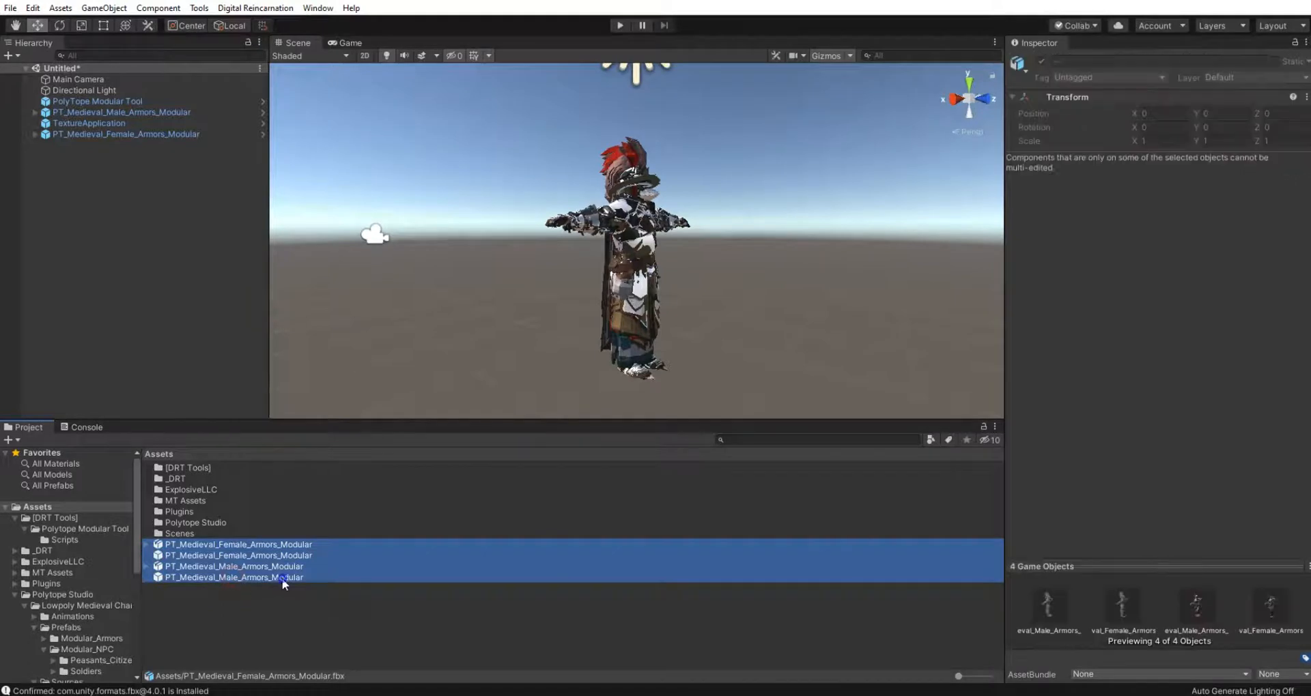
pyautogui.rightClick(282, 579)
pyautogui.click(332, 390)
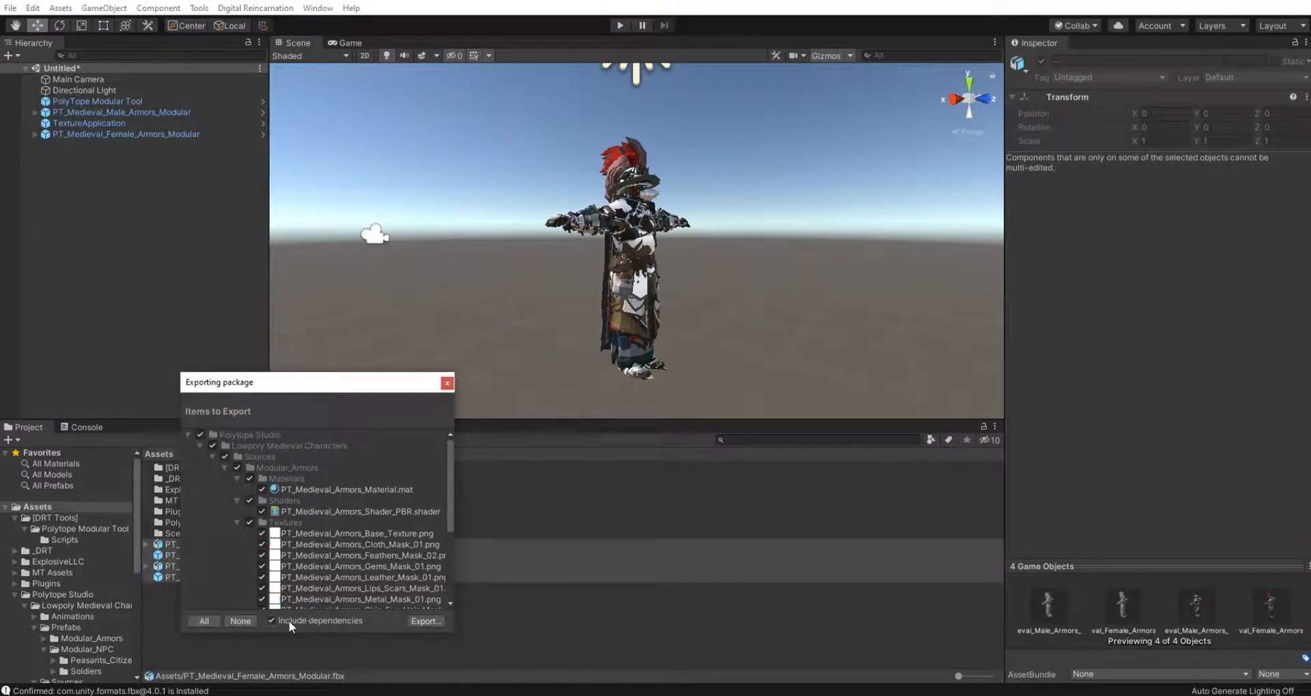
pyautogui.click(272, 621)
pyautogui.click(289, 621)
pyautogui.scroll(-5, 331, 578)
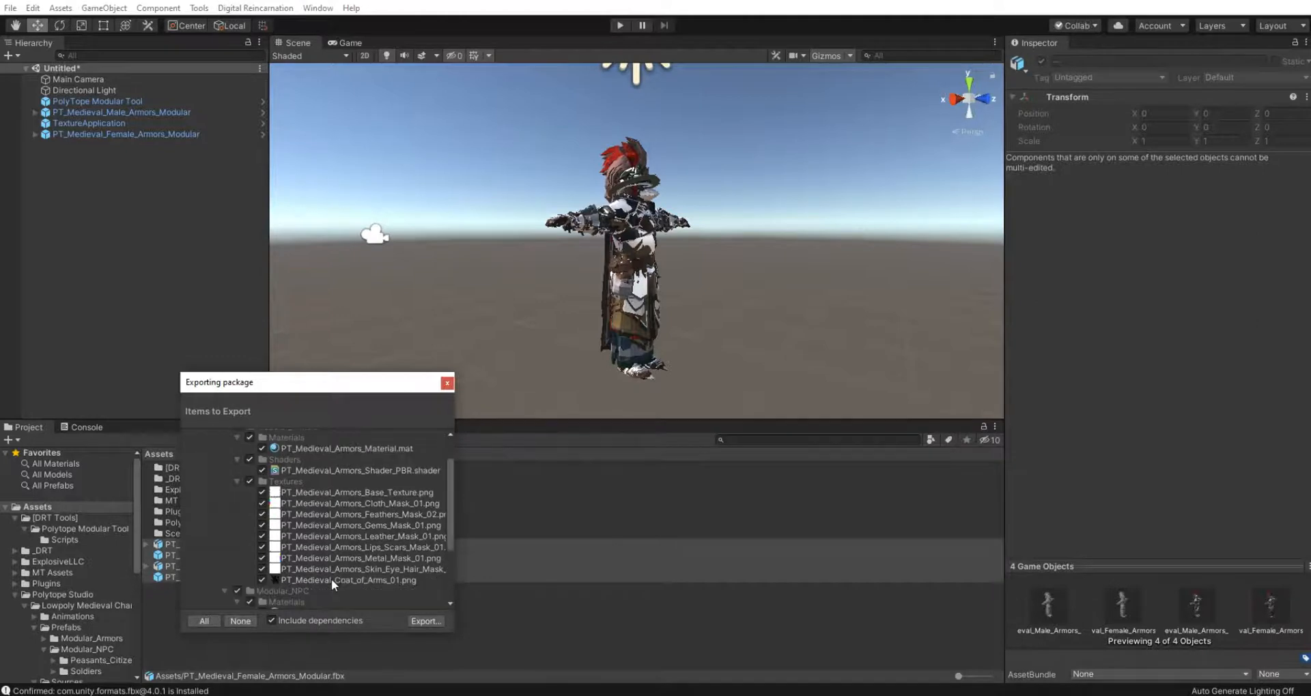
pyautogui.scroll(5, 331, 579)
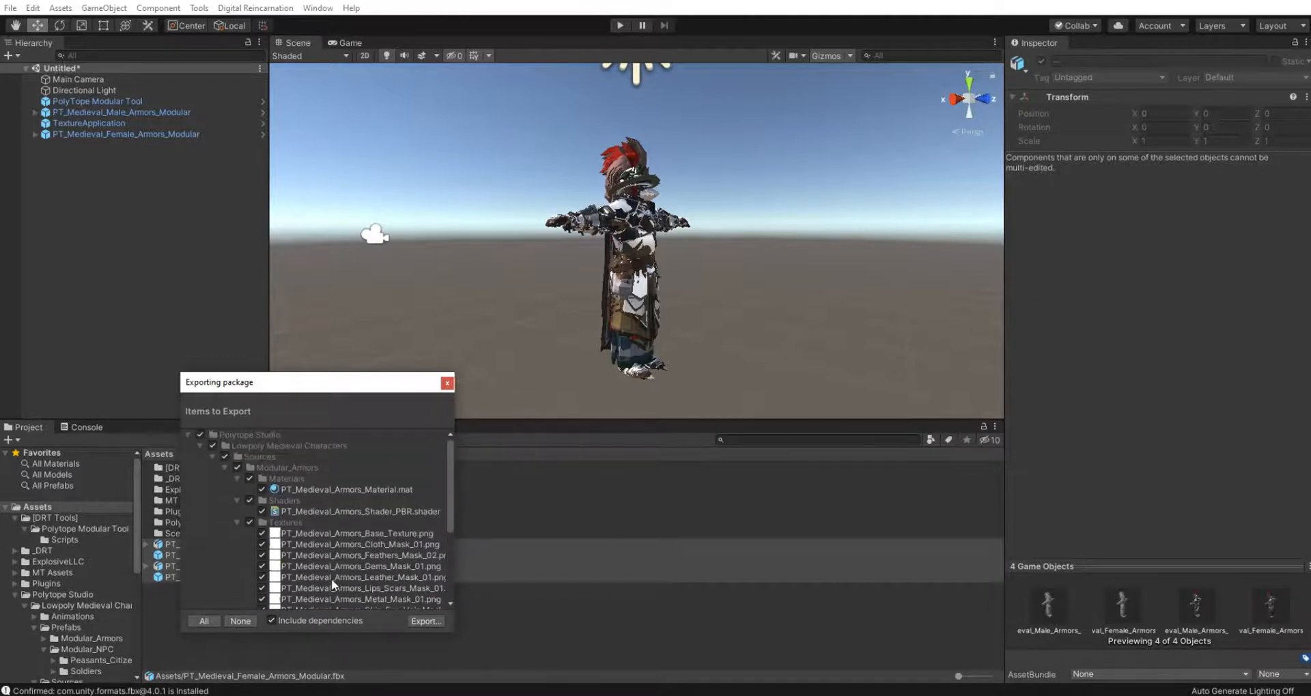
pyautogui.click(428, 618)
pyautogui.scroll(-5, 429, 485)
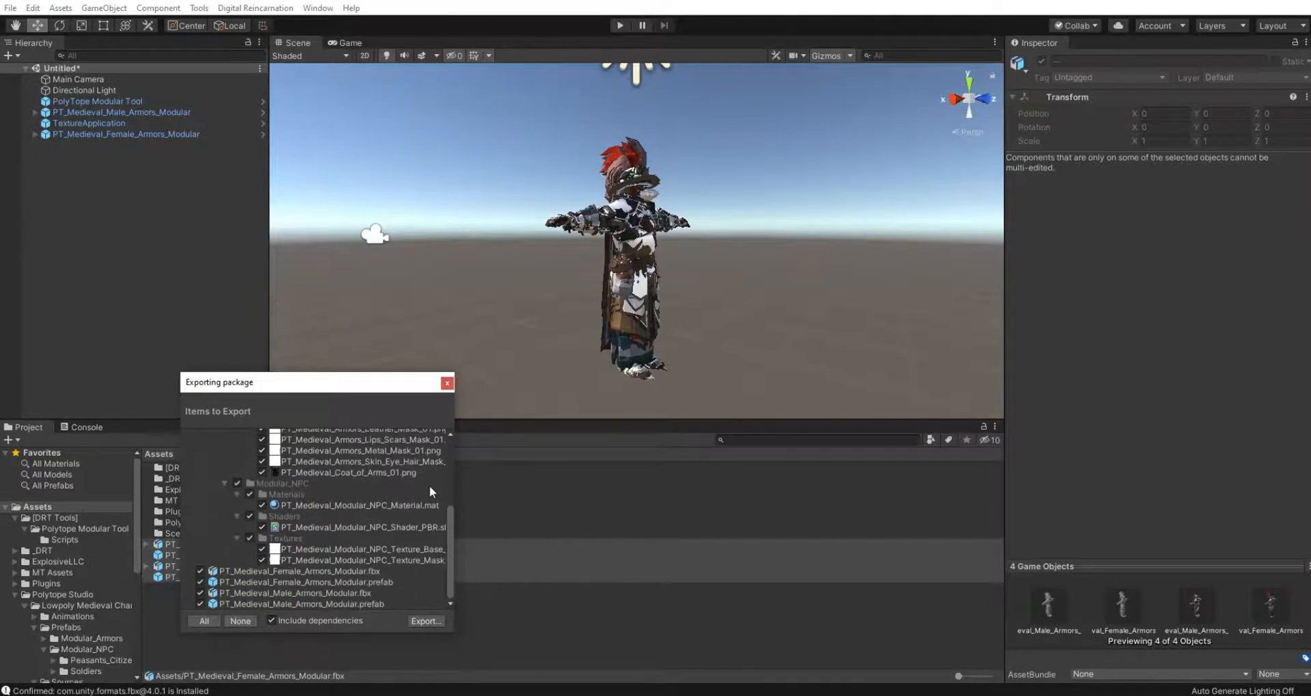
pyautogui.scroll(5, 441, 441)
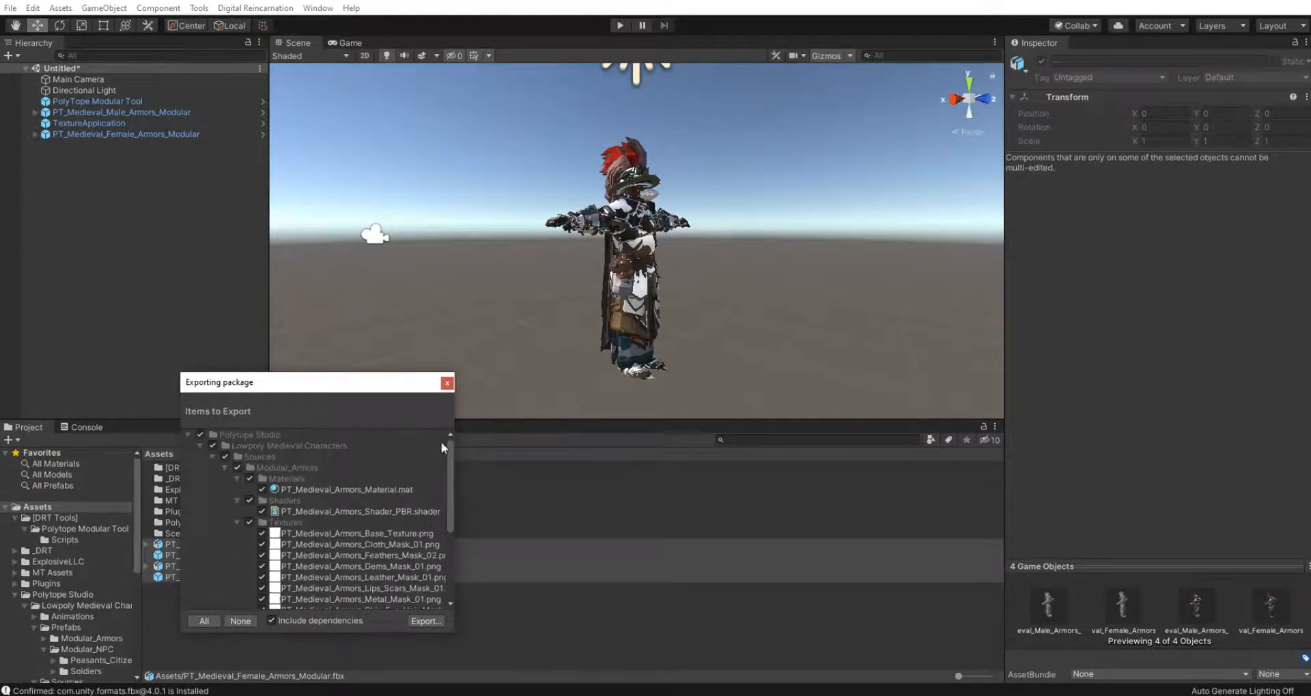
pyautogui.click(447, 383)
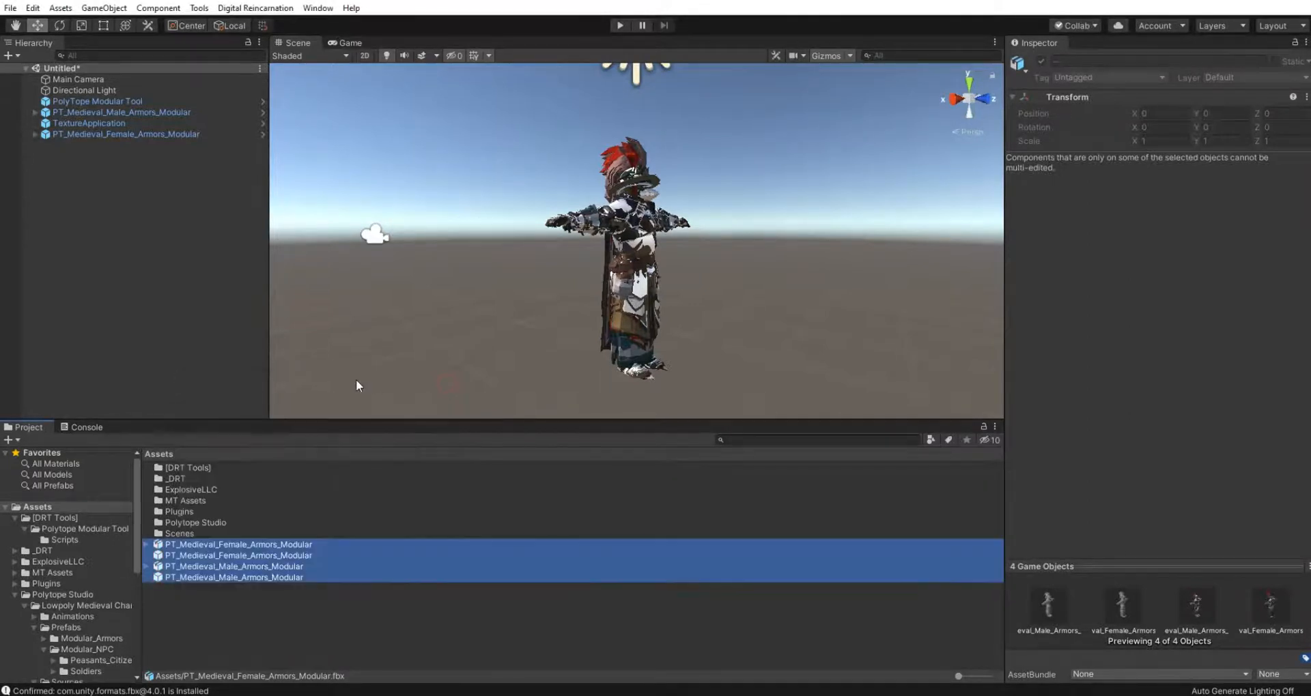
# Step: Delete PT_Medieval_Female_Armors_Modular, TextureApplication and PolyTope Modular Tool from the scene
pyautogui.click(101, 133)
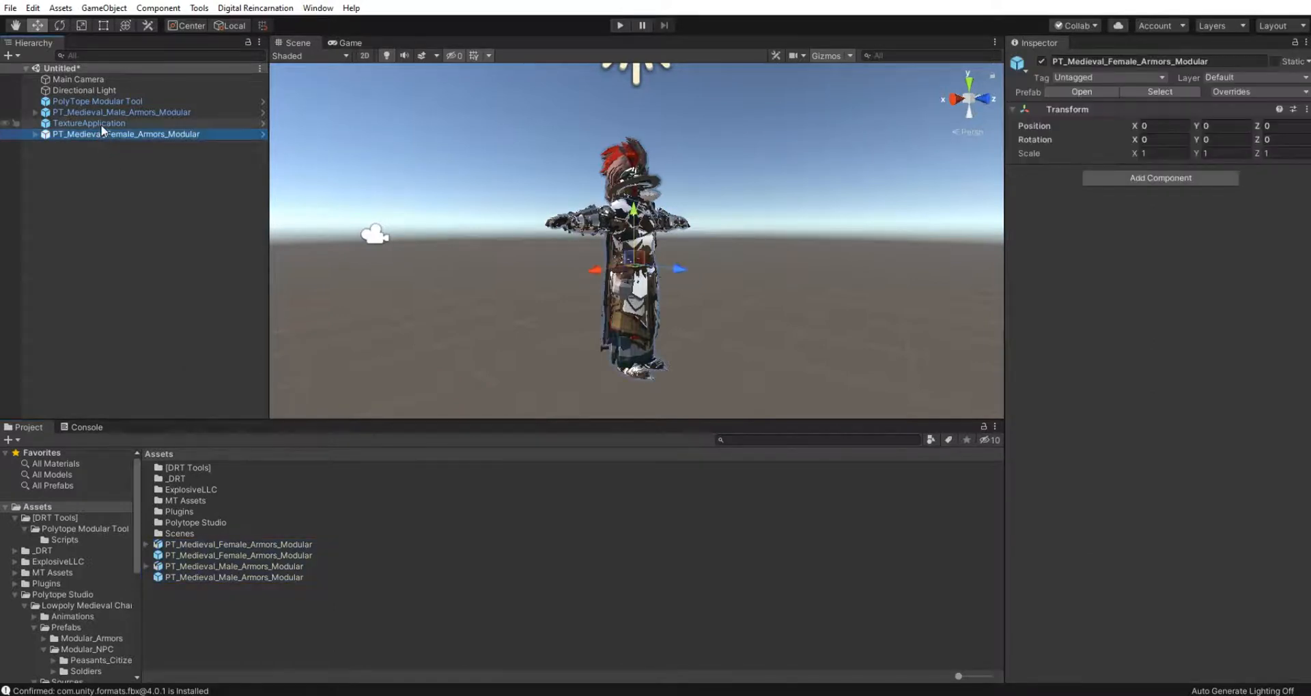
pyautogui.keyDown('ctrl'); pyautogui.click(109, 123); pyautogui.keyUp('ctrl')
pyautogui.keyDown('ctrl'); pyautogui.click(116, 102); pyautogui.keyUp('ctrl')
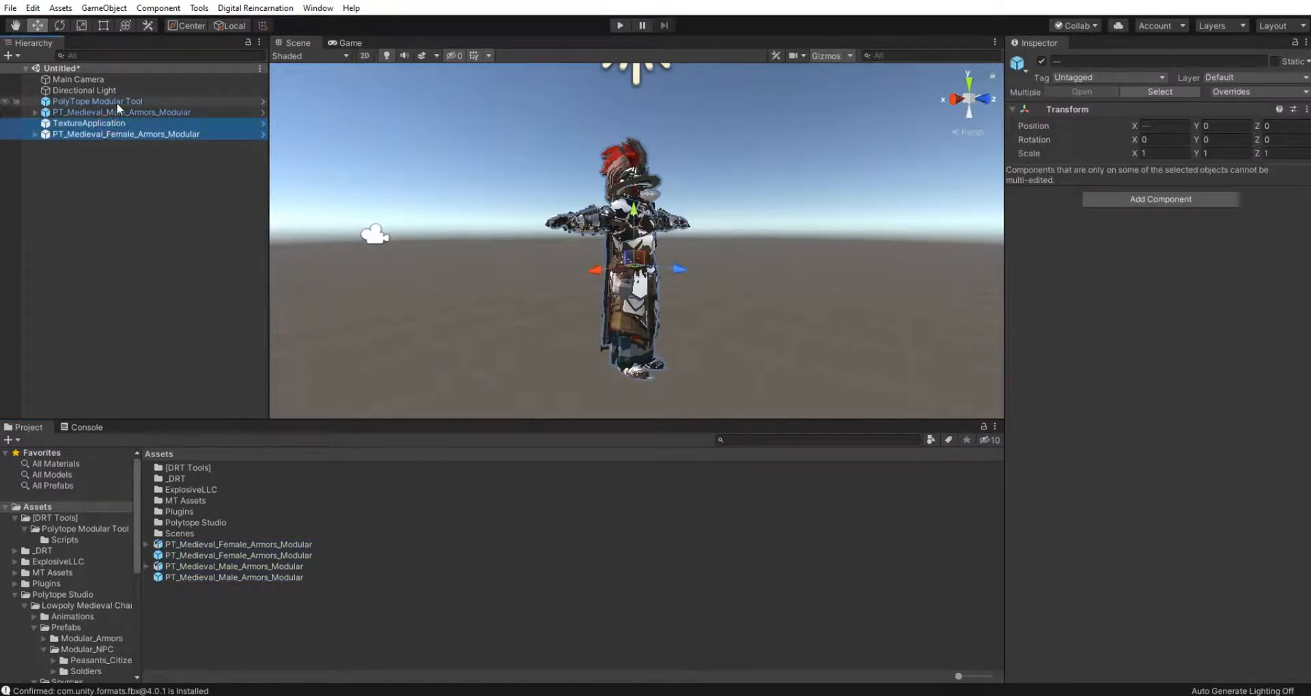
pyautogui.press('Delete')
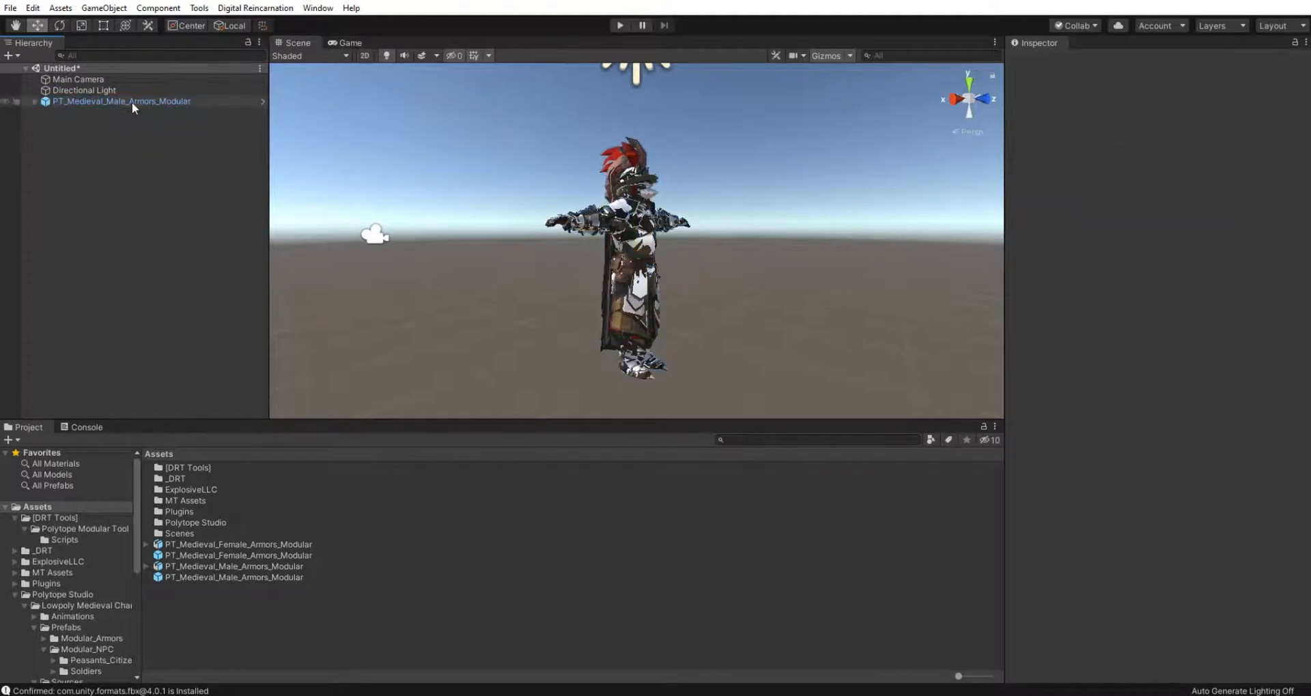
# Step: Assign RPG-Character-Animation-Controller to the Animator of PT_Medieval_Male_Armors_Modular and play the scene, watching it in the Scene view
pyautogui.click(132, 101)
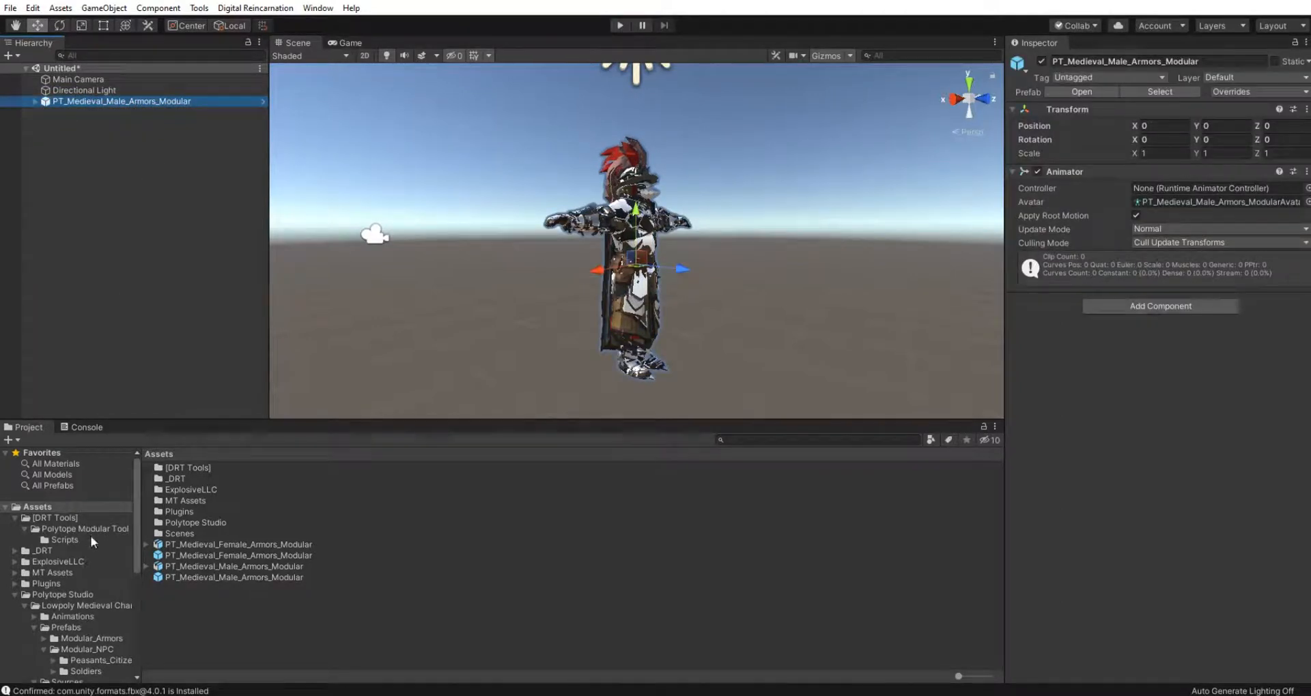
pyautogui.click(69, 562)
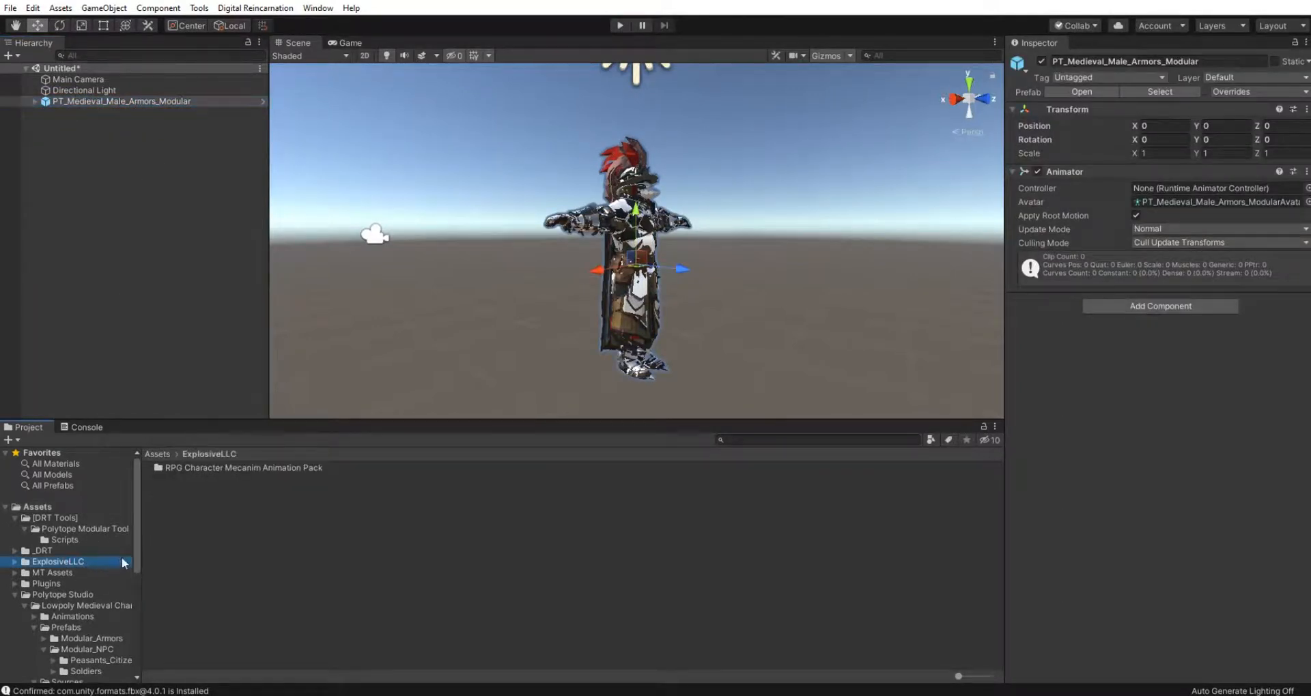
pyautogui.doubleClick(202, 466)
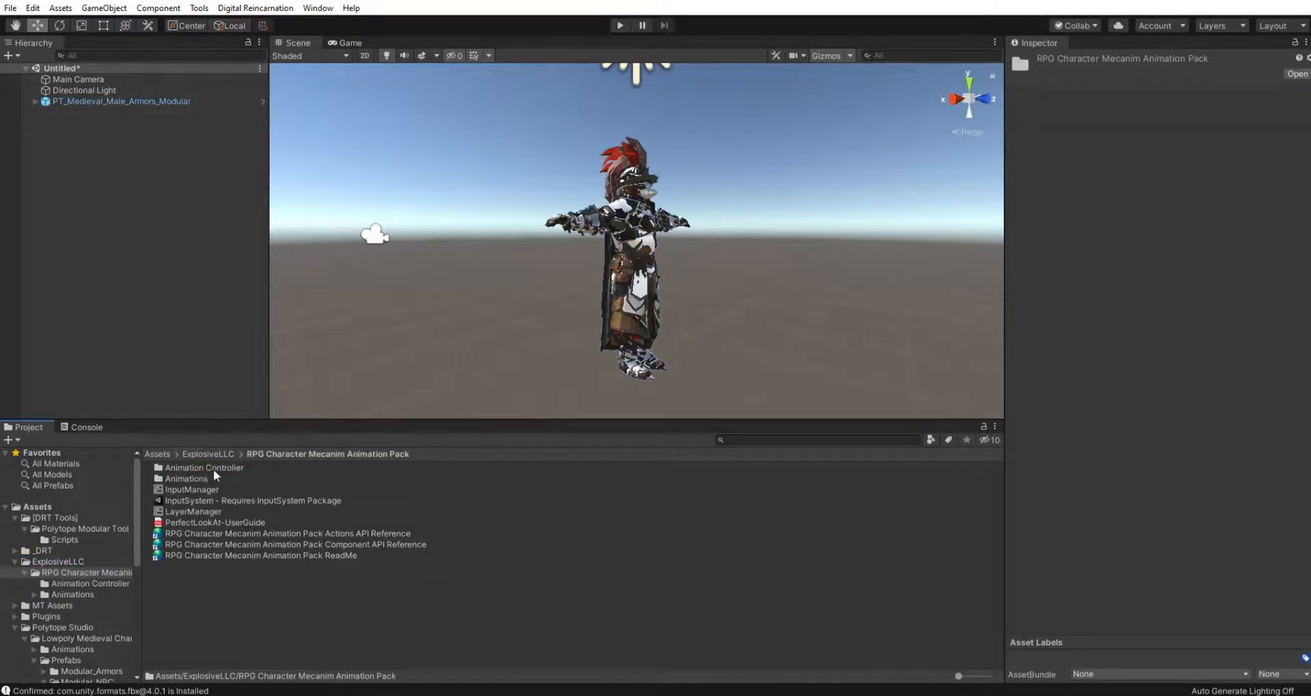
pyautogui.doubleClick(213, 469)
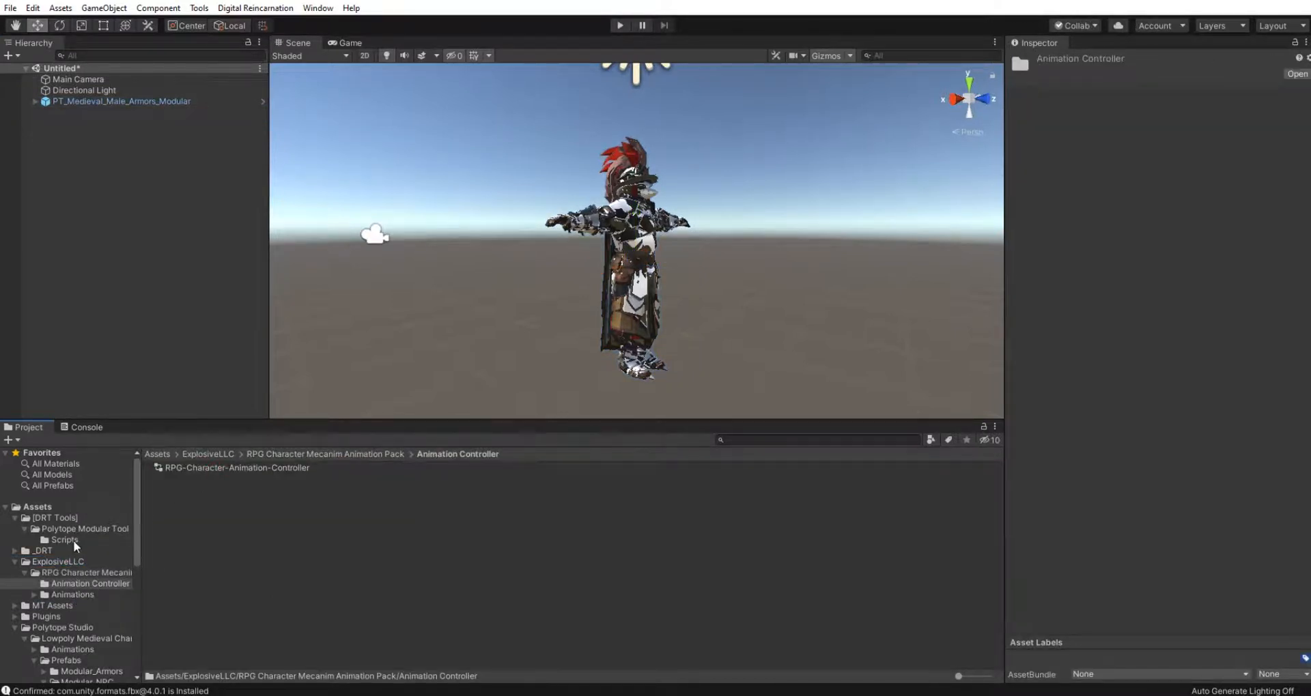
pyautogui.click(174, 102)
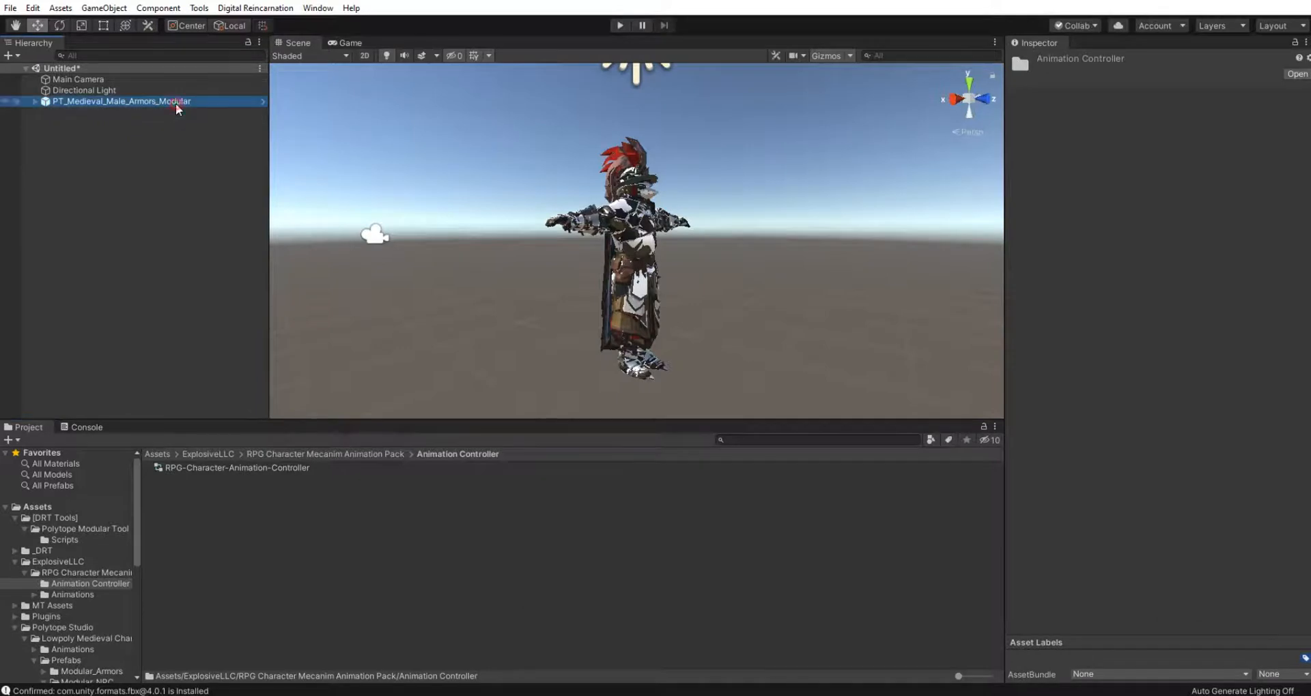
pyautogui.moveTo(261, 468); pyautogui.dragTo(593, 437)
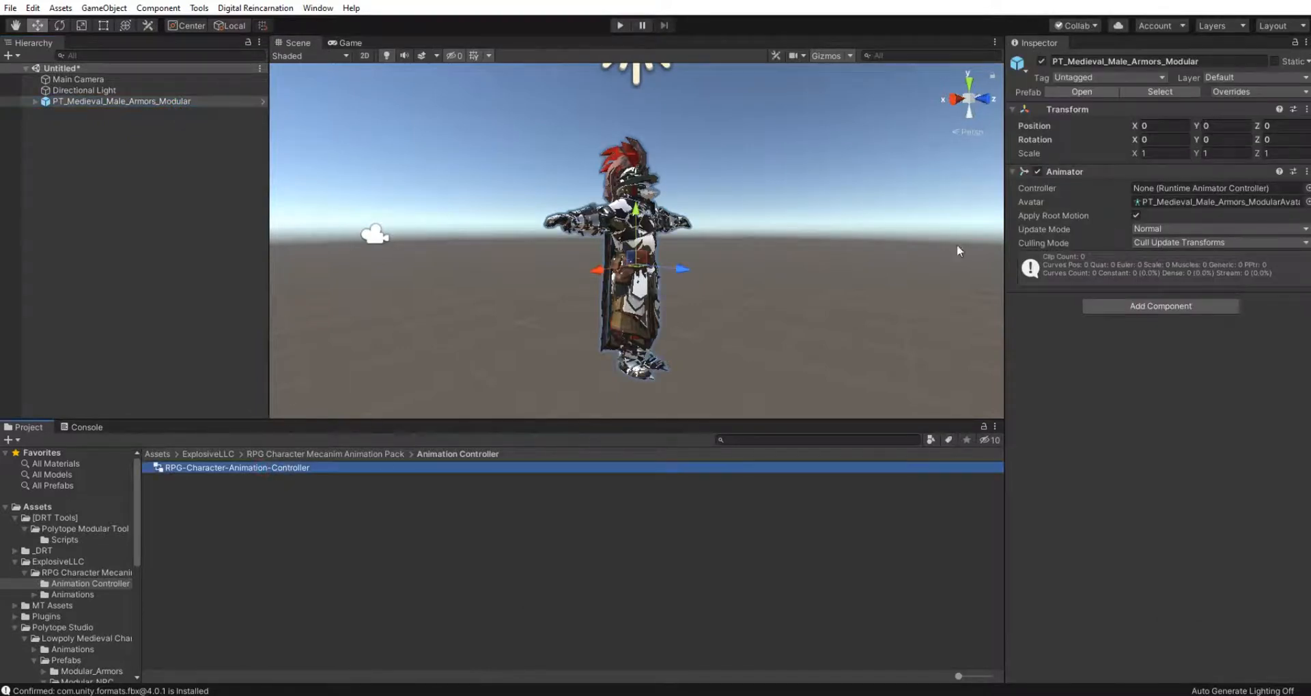
pyautogui.moveTo(1180, 183); pyautogui.dragTo(1180, 190)
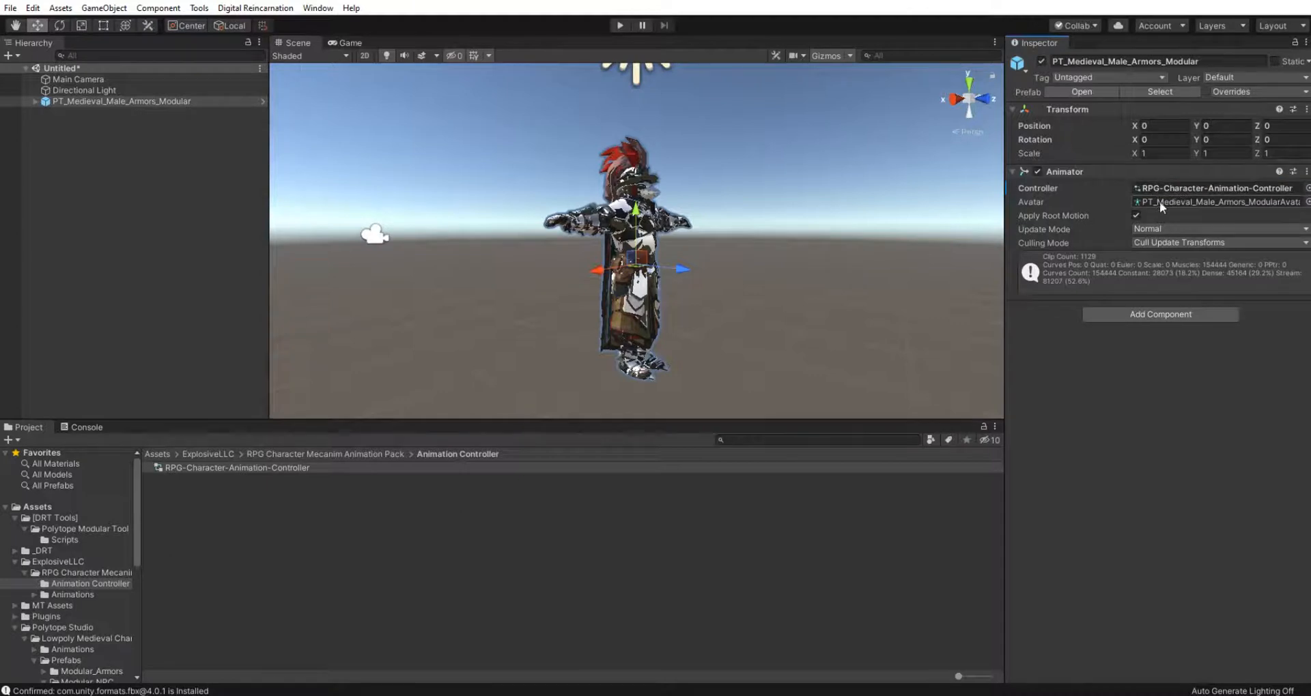
pyautogui.click(619, 26)
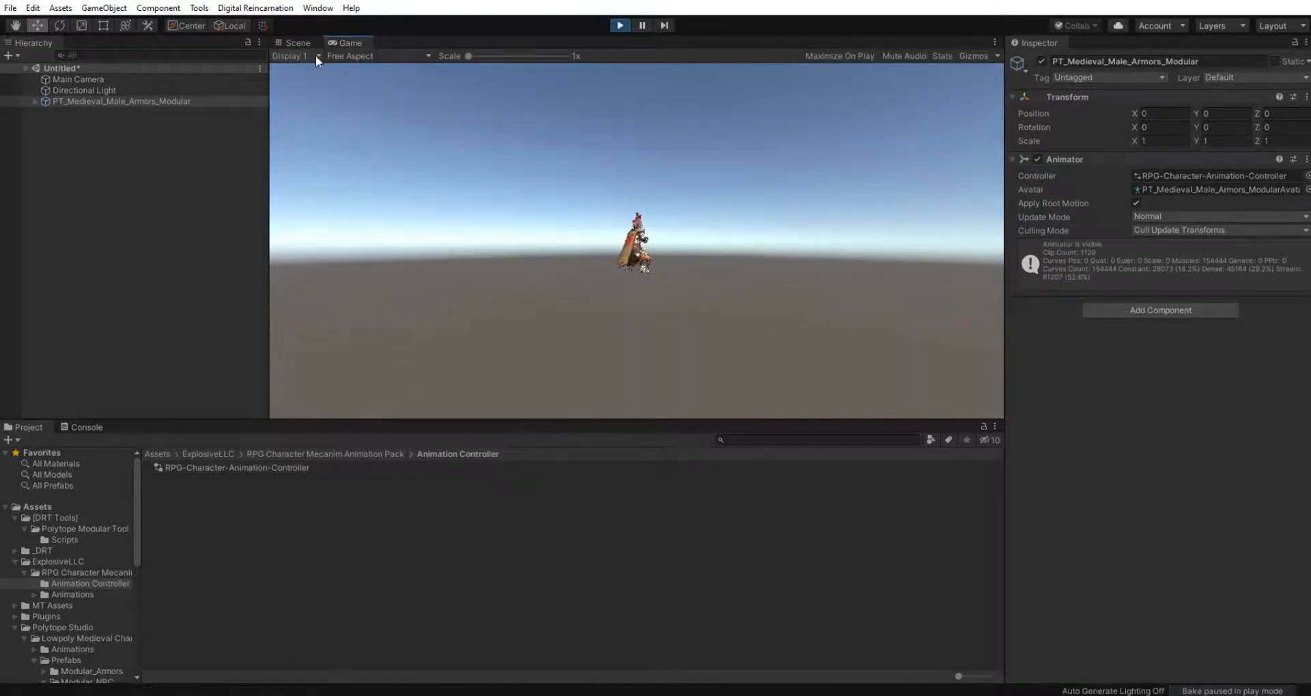
pyautogui.click(292, 42)
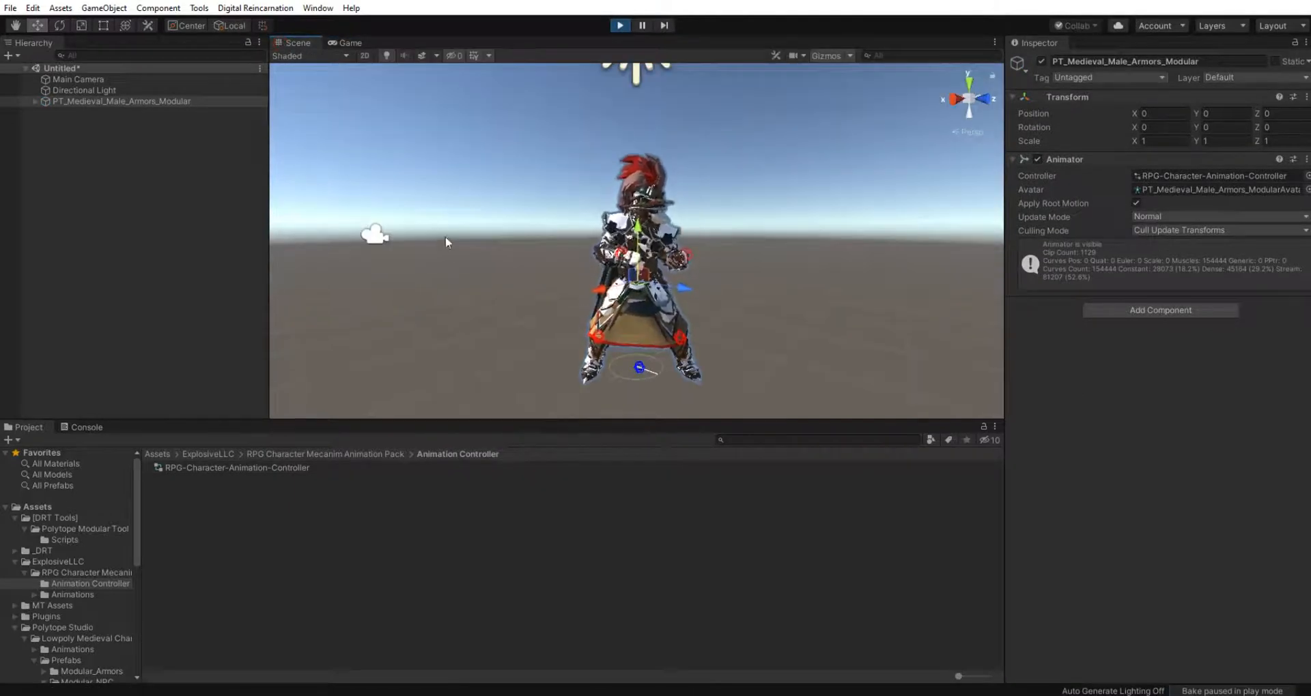
# Step: Deactivate the Soldier_Bodies and Soldier_Legs groups under Soldier_Modular
pyautogui.click(35, 100)
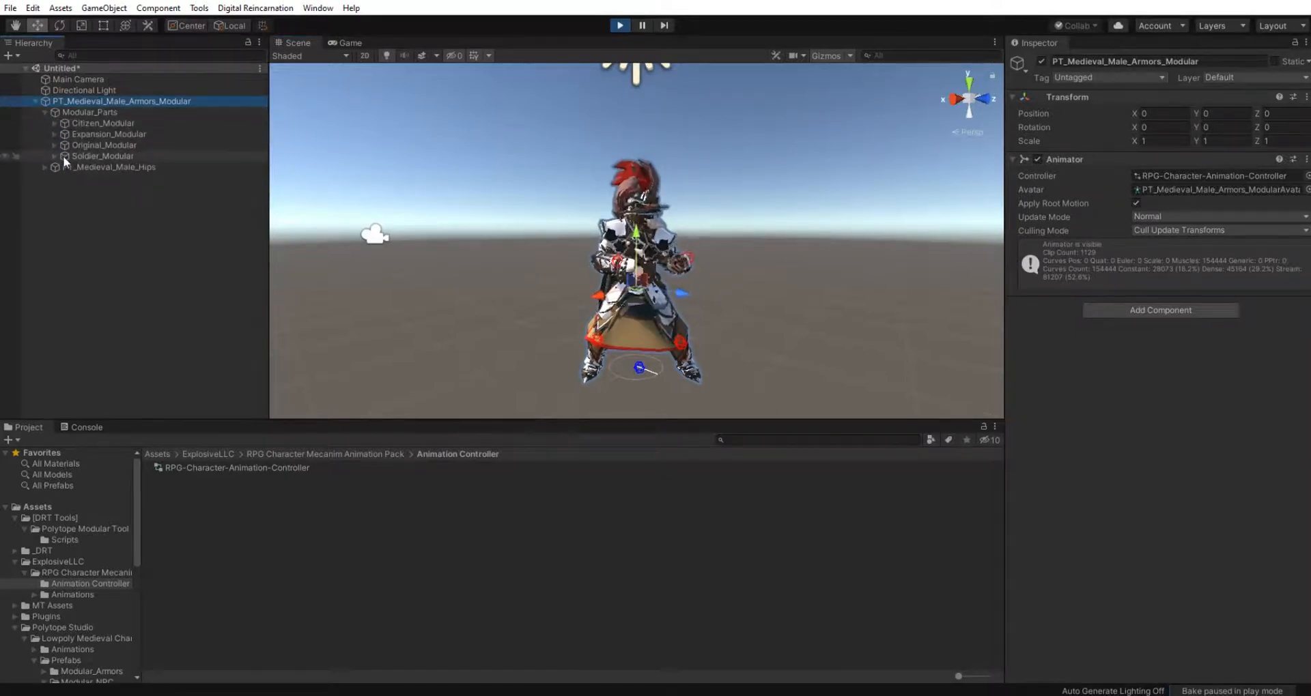
pyautogui.click(53, 158)
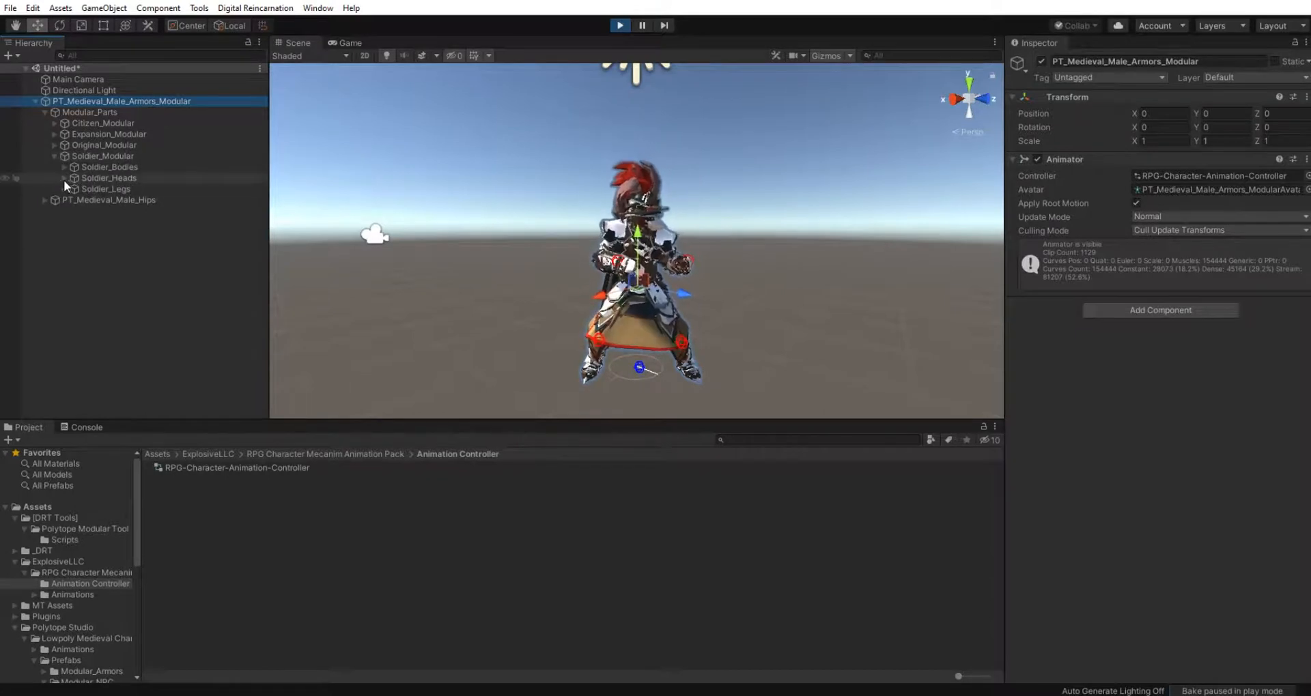
pyautogui.click(64, 178)
pyautogui.click(63, 178)
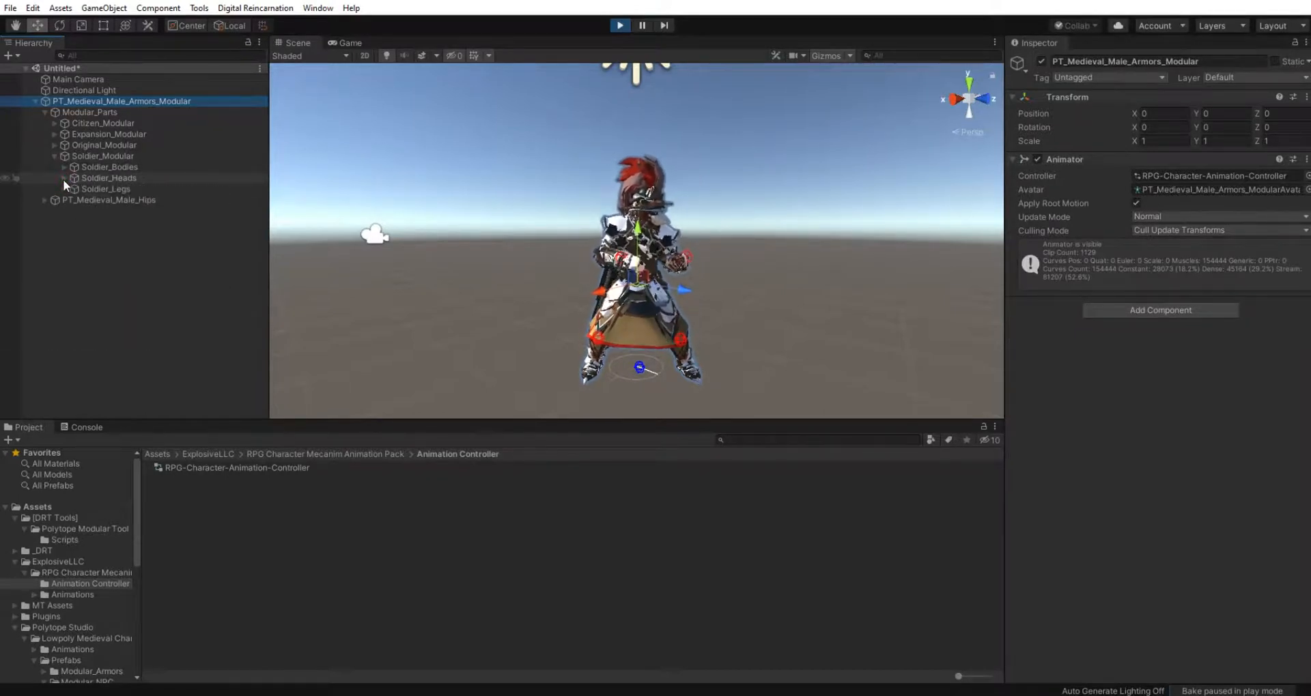
pyautogui.click(63, 179)
pyautogui.click(63, 179)
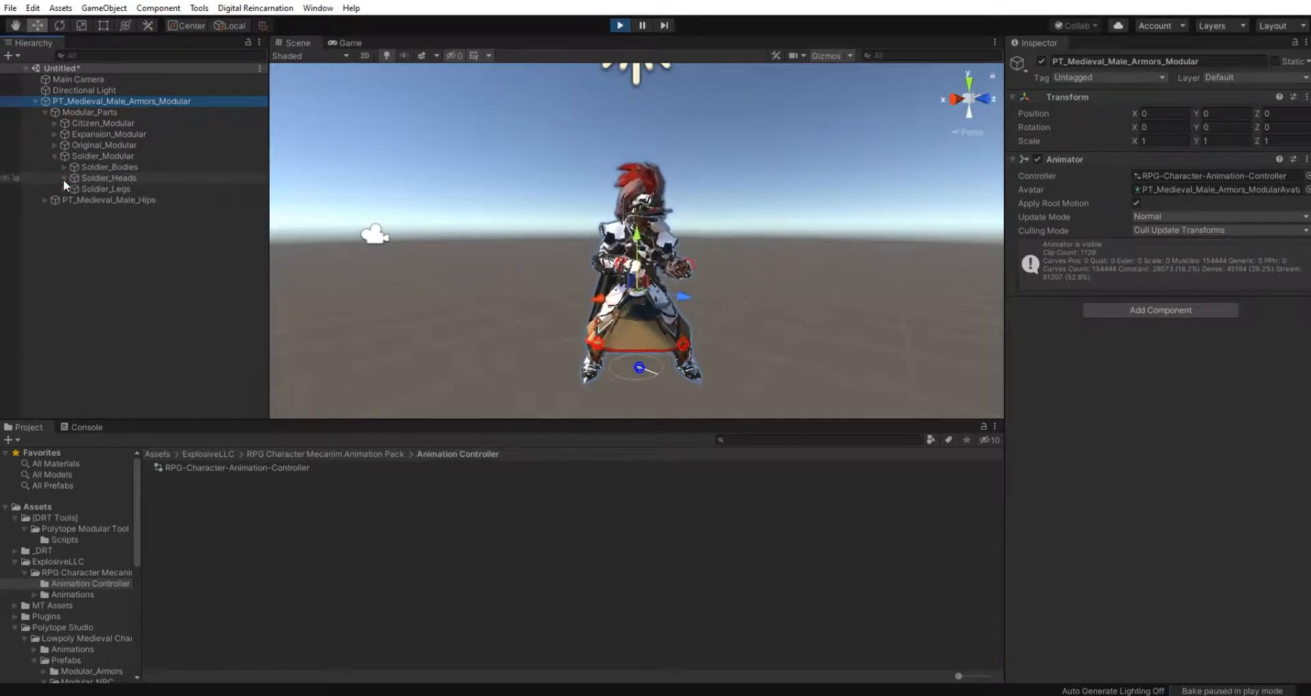
pyautogui.click(63, 179)
pyautogui.click(96, 165)
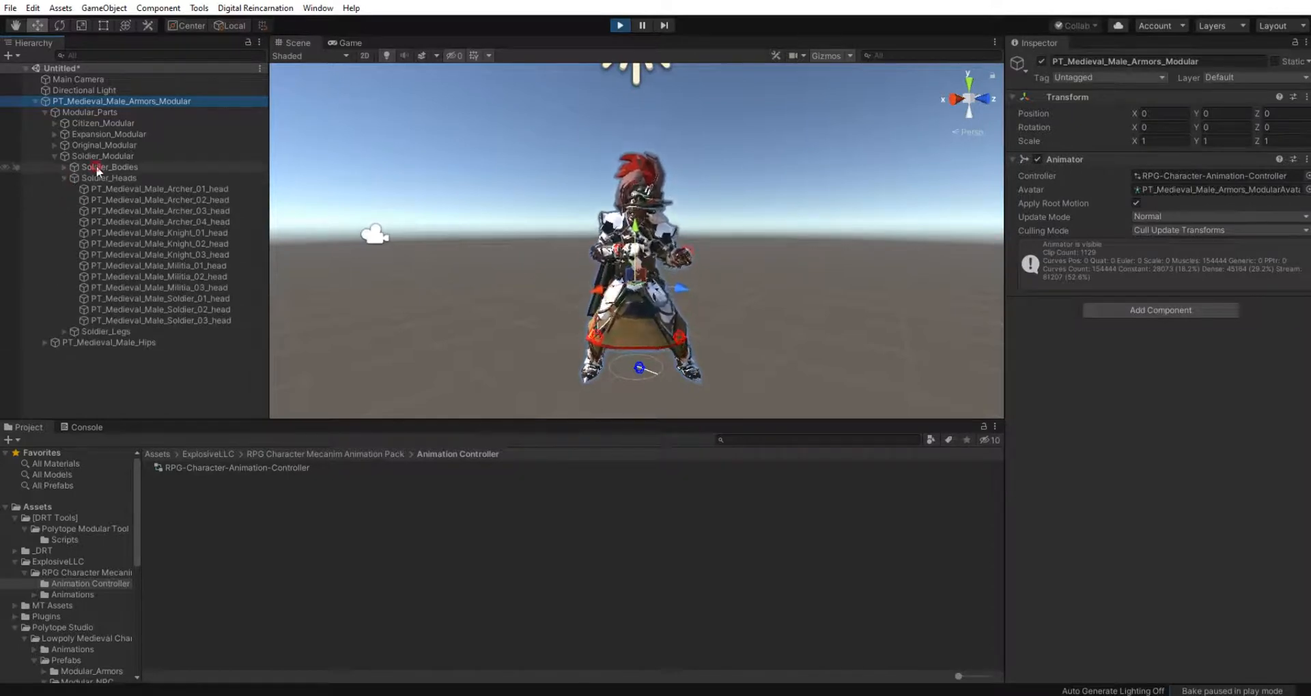
pyautogui.hotkey('alt', 'shift', 'a')
pyautogui.click(106, 331)
pyautogui.hotkey('alt', 'shift', 'a')
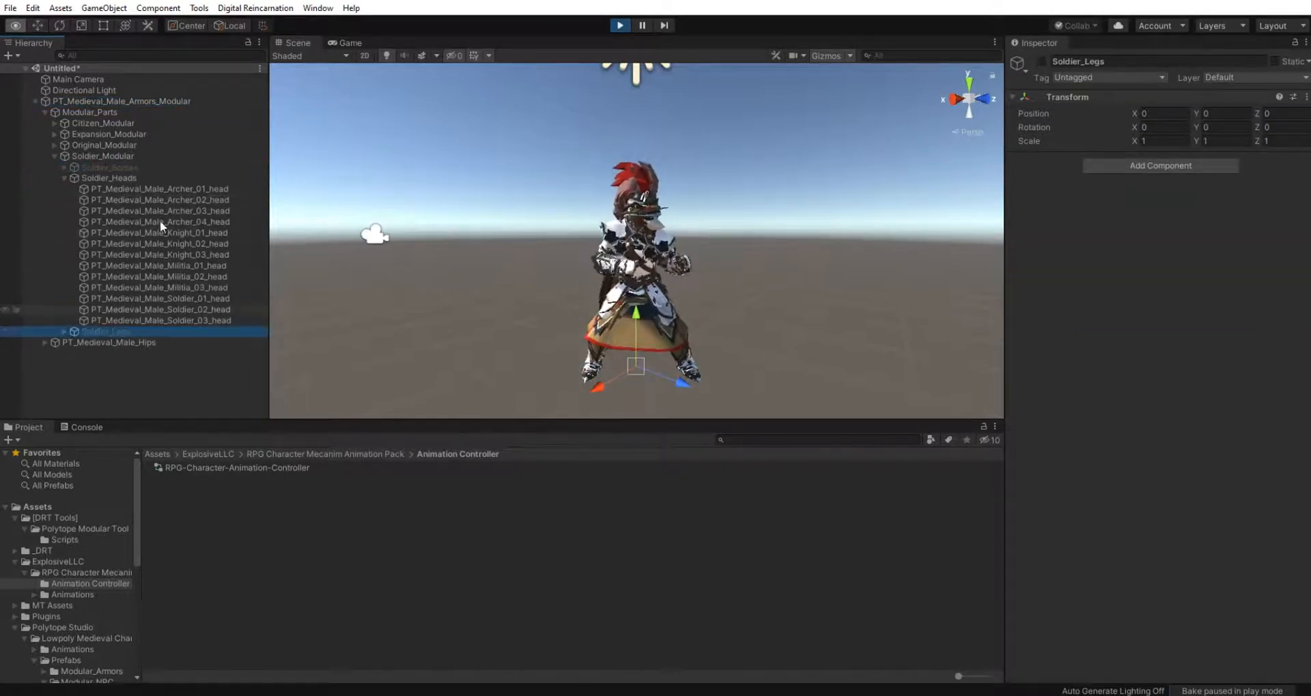
# Step: Deactivate all heads in Soldier_Heads except PT_Medieval_Male_Militia_02_head
pyautogui.click(164, 189)
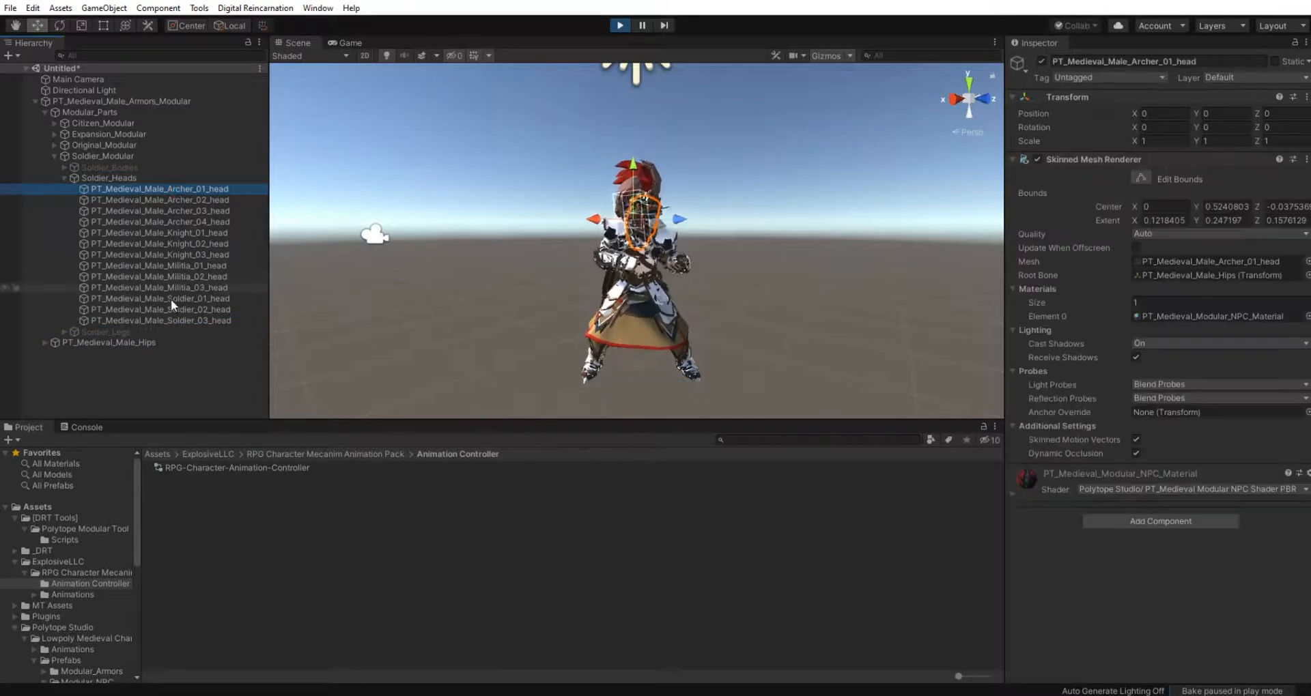
pyautogui.keyDown('shift'); pyautogui.click(171, 320); pyautogui.keyUp('shift')
pyautogui.keyDown('ctrl'); pyautogui.click(183, 277); pyautogui.keyUp('ctrl')
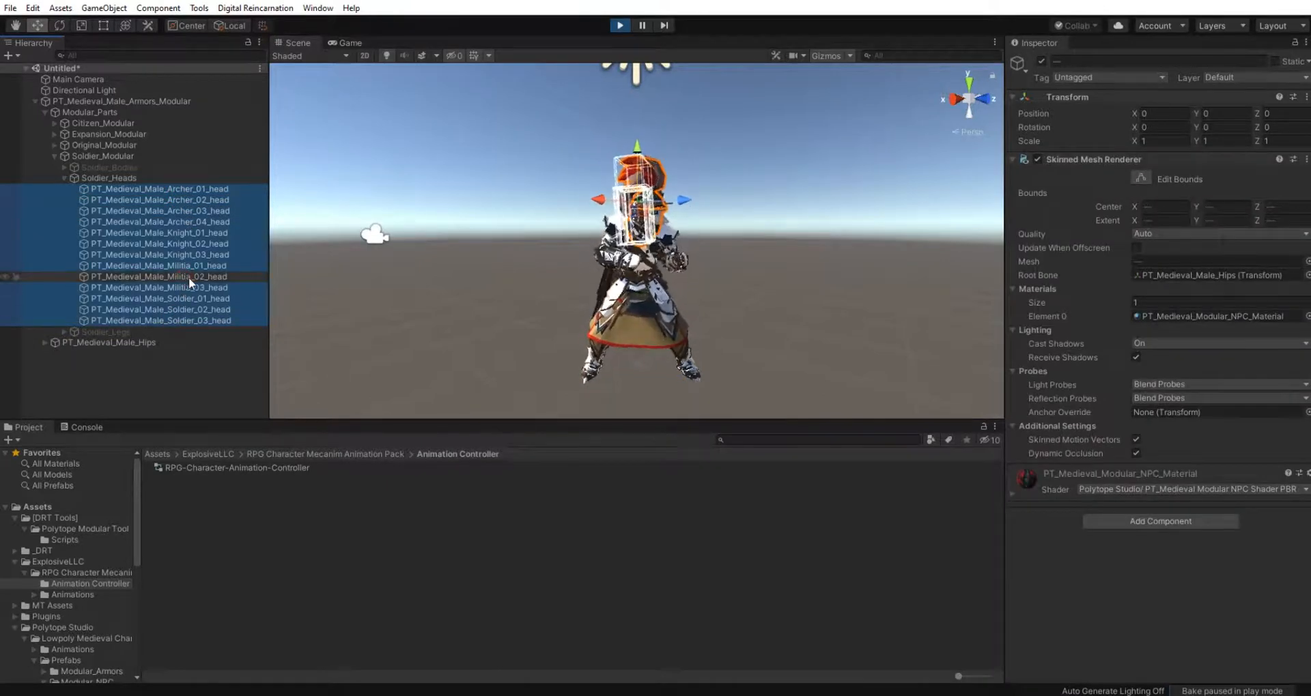
pyautogui.hotkey('alt', 'shift', 'a')
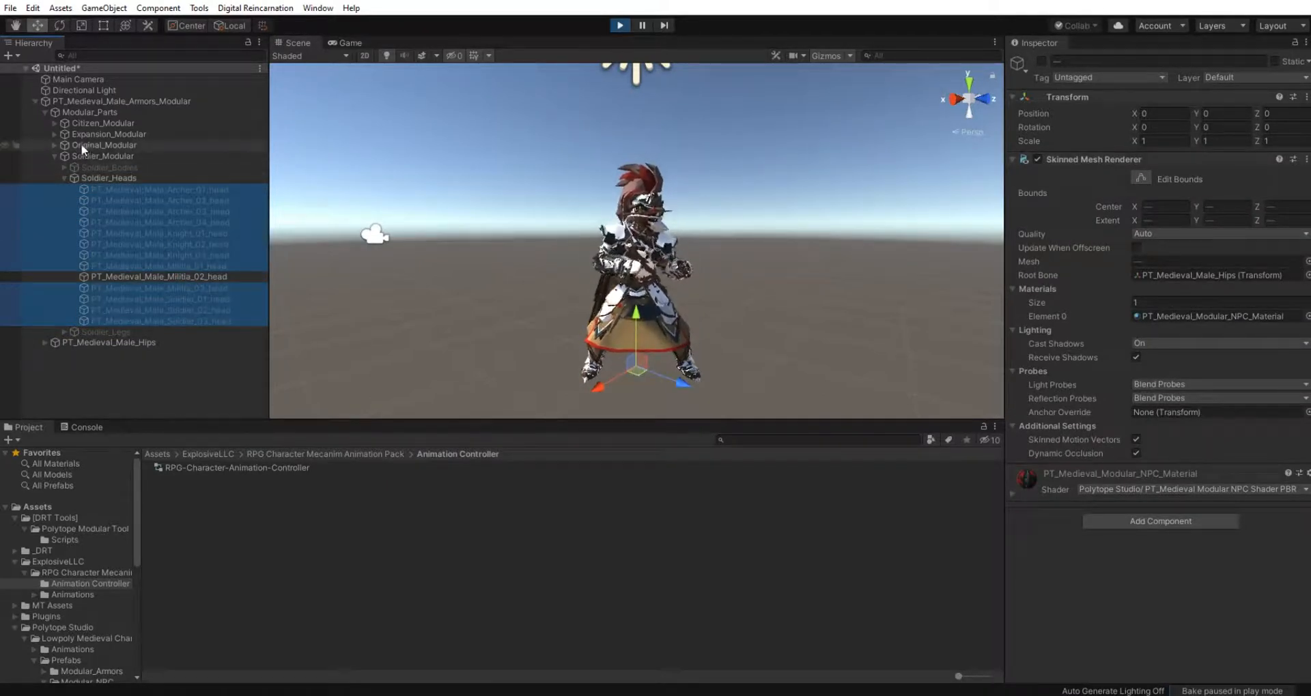
# Step: Deactivate all part groups under Original_Modular, from Original_Bodies through Original_Naked
pyautogui.click(53, 145)
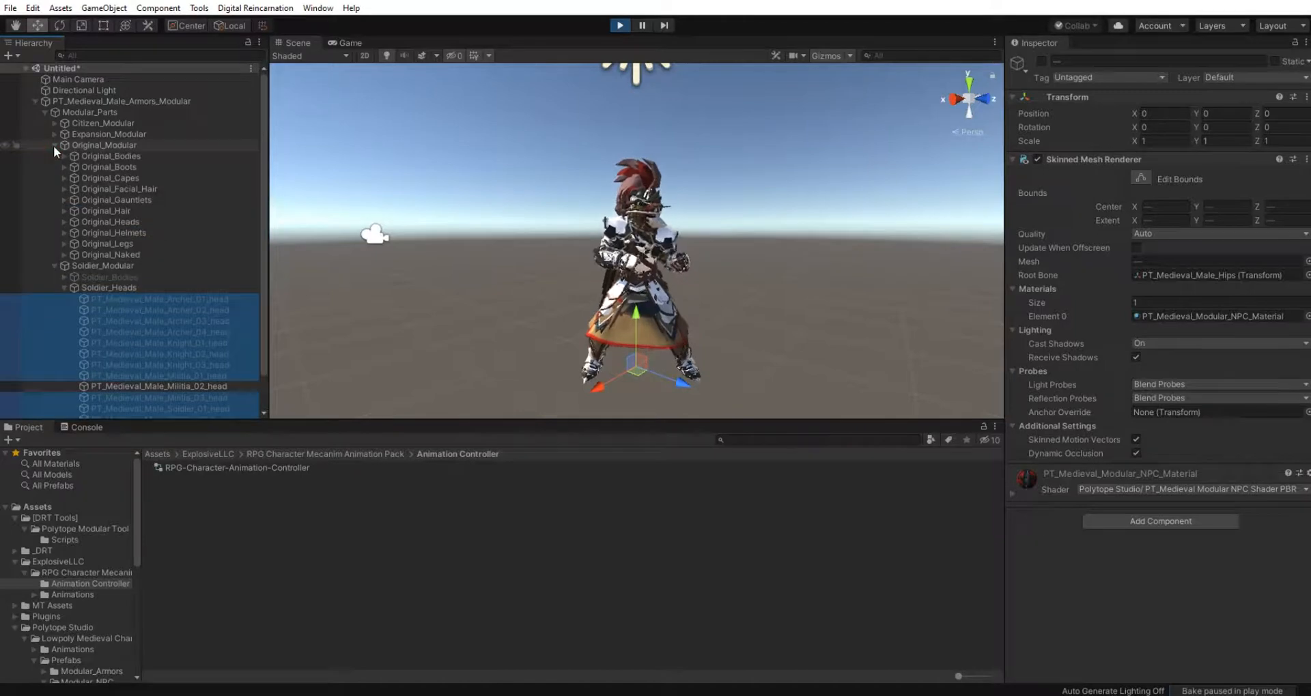
pyautogui.click(90, 157)
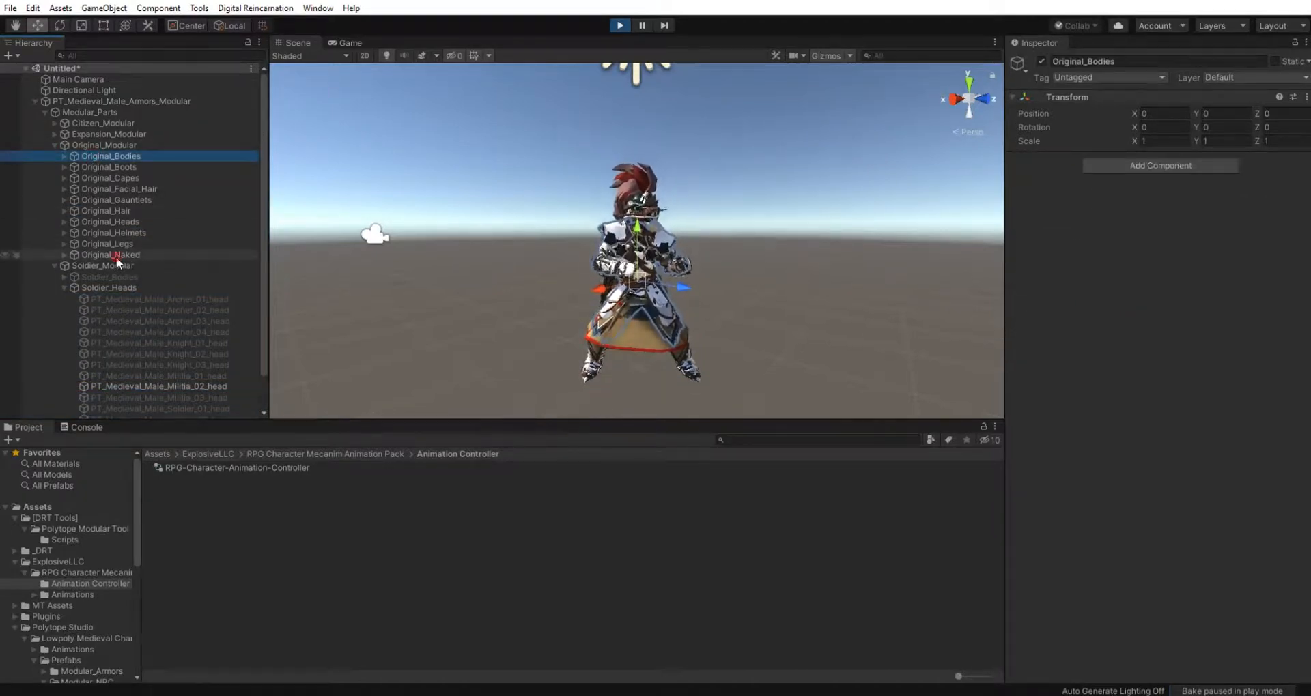
pyautogui.keyDown('shift'); pyautogui.click(116, 256); pyautogui.keyUp('shift')
pyautogui.hotkey('alt', 'shift', 'a')
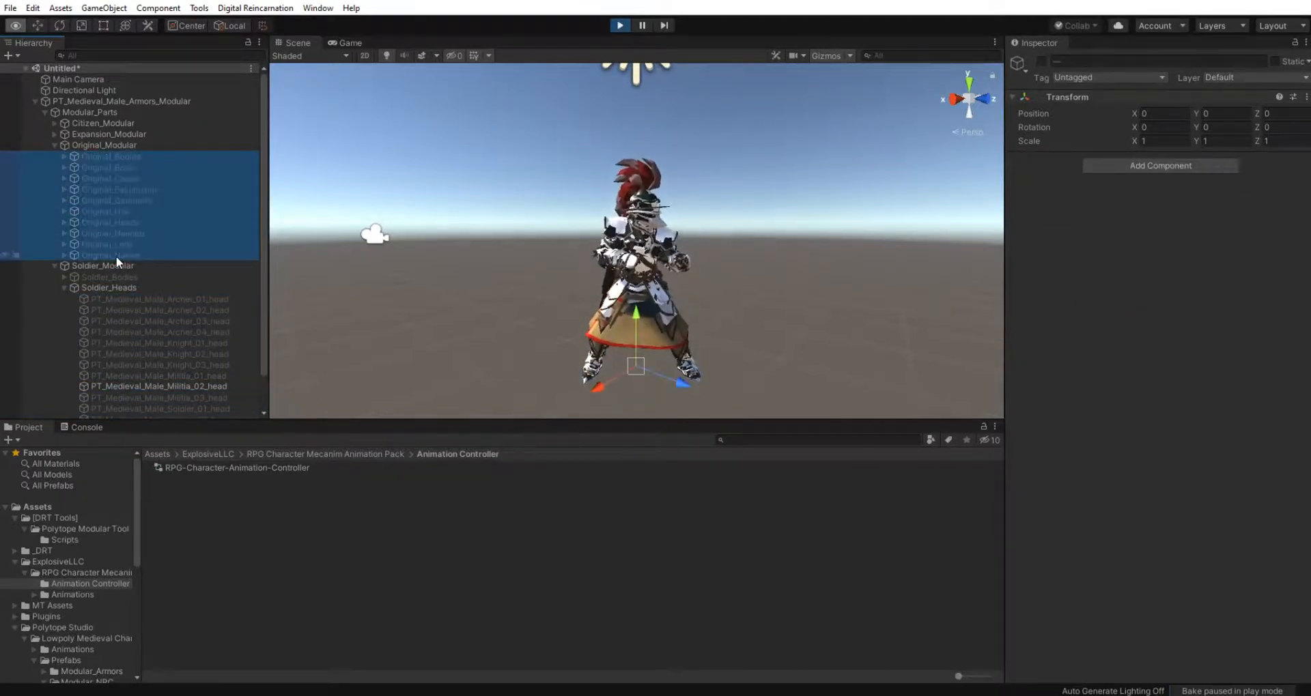
# Step: Reactivate Original_Bodies and deactivate every body in it except PT_Medieval_Male_Armor_plate_00_body
pyautogui.click(93, 157)
pyautogui.click(66, 156)
pyautogui.click(102, 168)
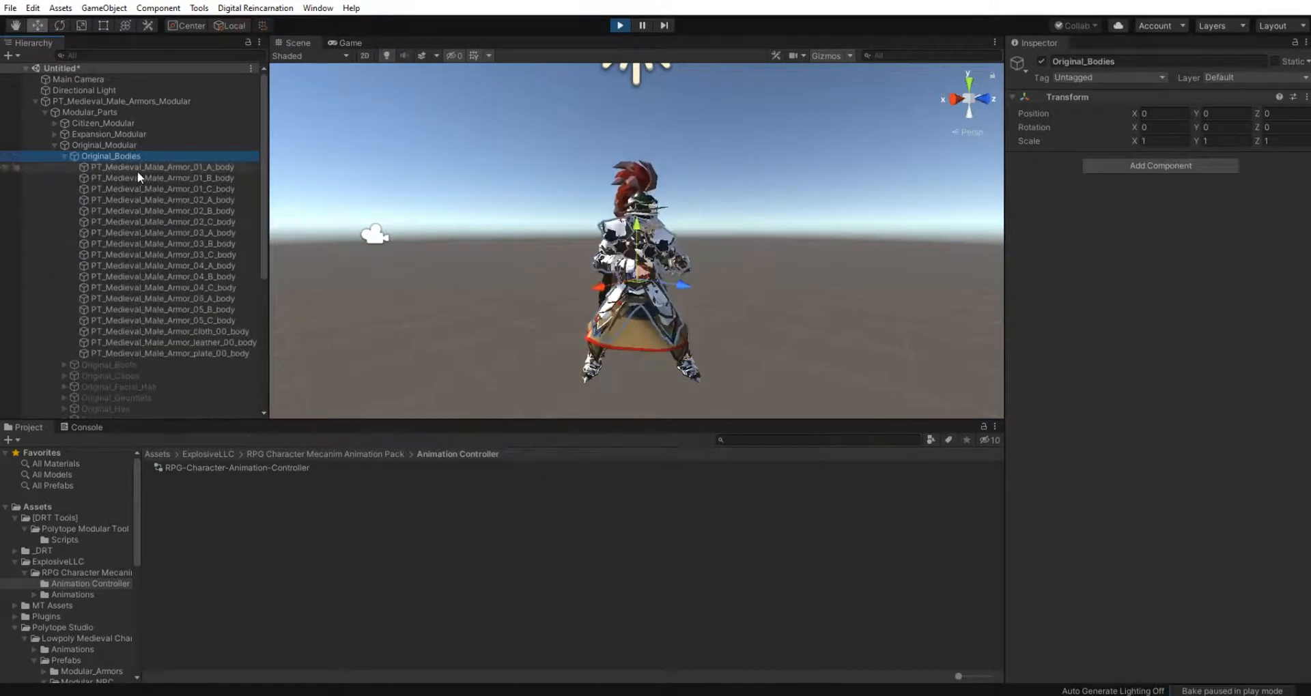
pyautogui.keyDown('shift'); pyautogui.click(177, 353); pyautogui.keyUp('shift')
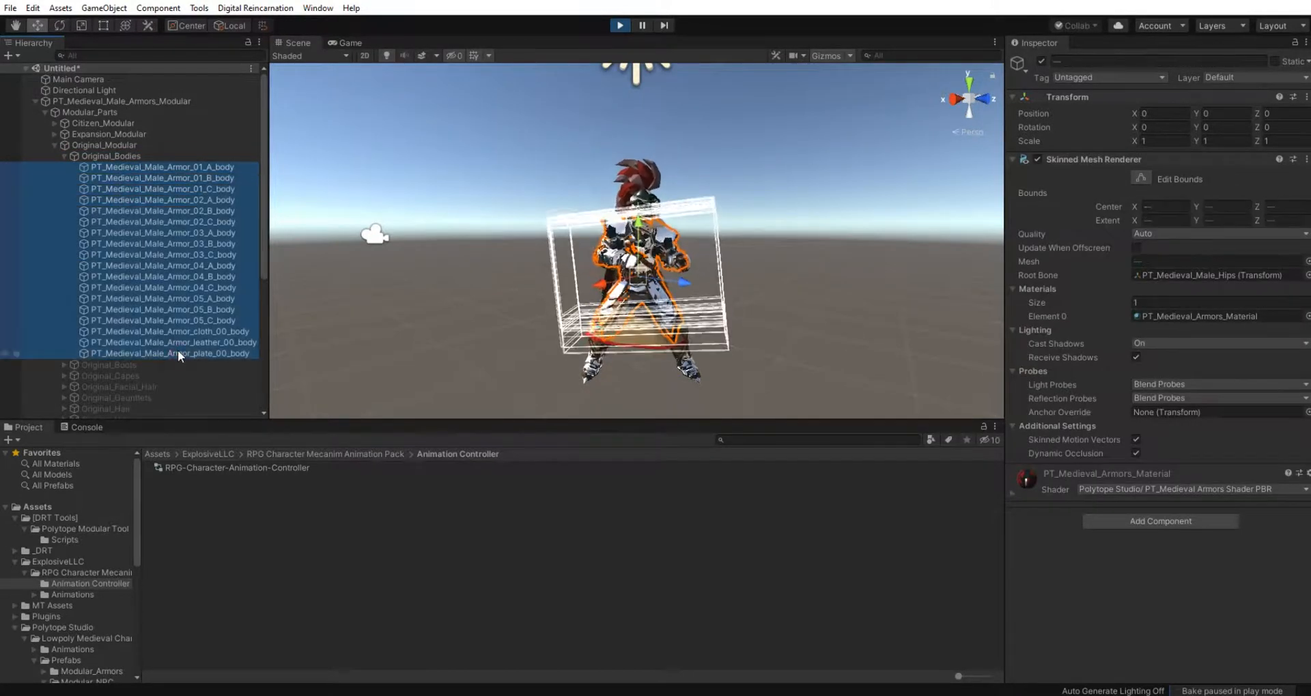
pyautogui.keyDown('ctrl'); pyautogui.click(185, 353); pyautogui.keyUp('ctrl')
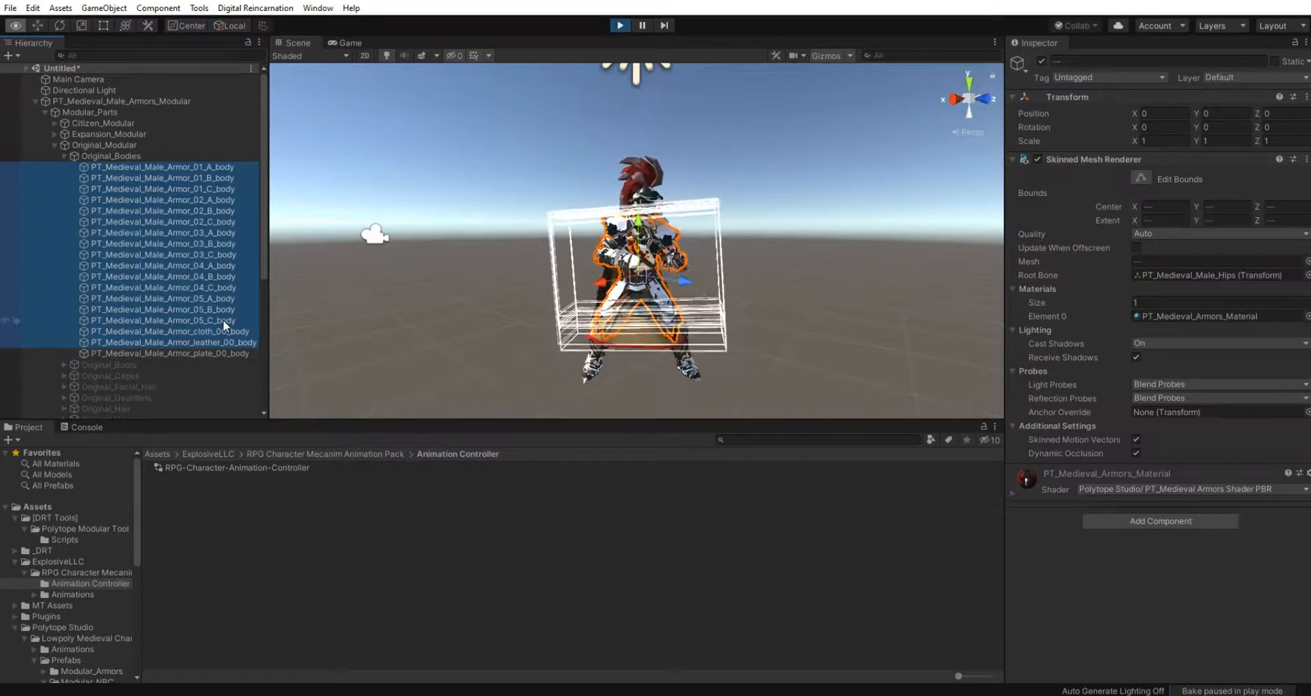
pyautogui.hotkey('alt', 'shift', 'a')
pyautogui.click(64, 155)
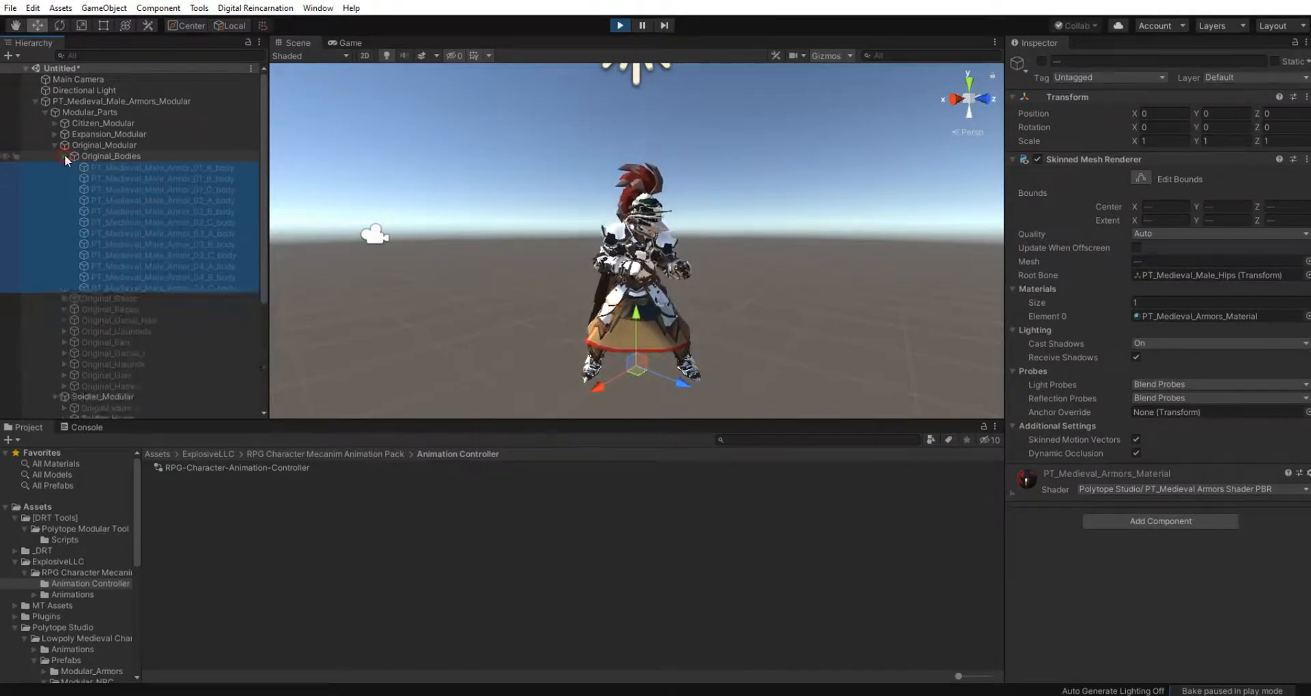
pyautogui.click(54, 145)
# Step: Deactivate the Expansion_Modular groups from Expansion_Bodies through Expansion_Helmets_nv, leaving out Expansion_Legs
pyautogui.click(54, 134)
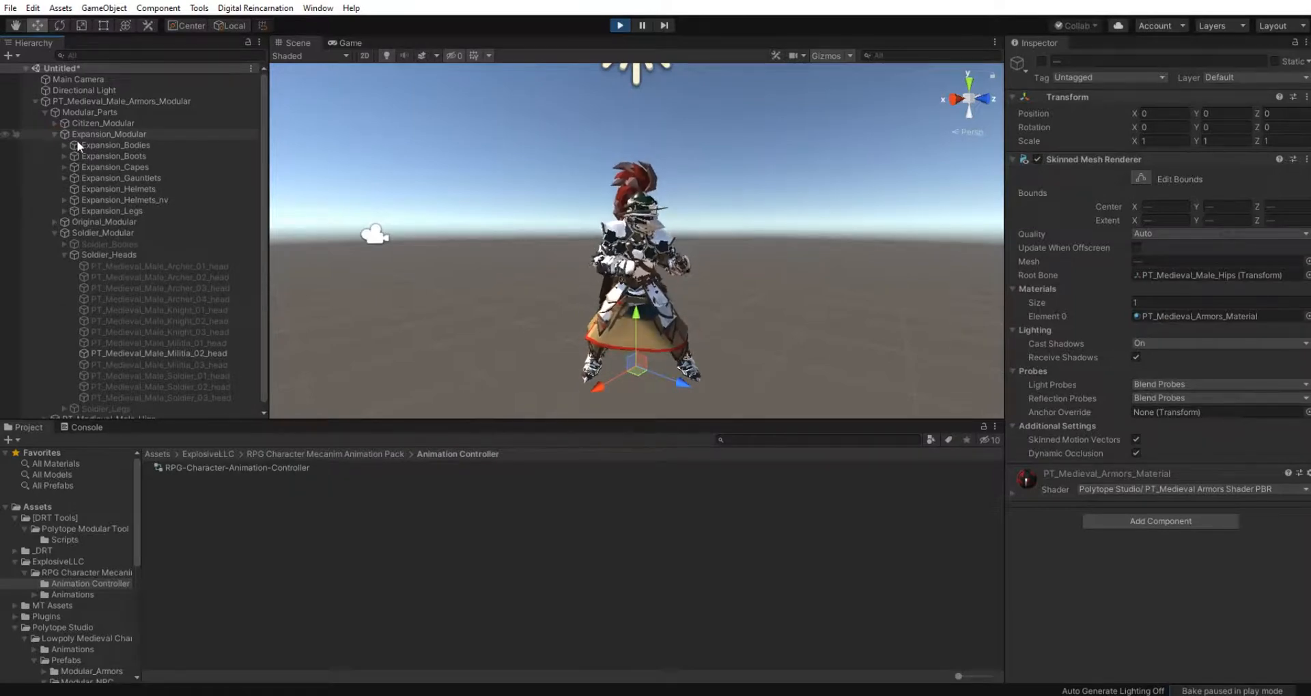
pyautogui.scroll(-1, 154, 247)
pyautogui.scroll(1, 154, 252)
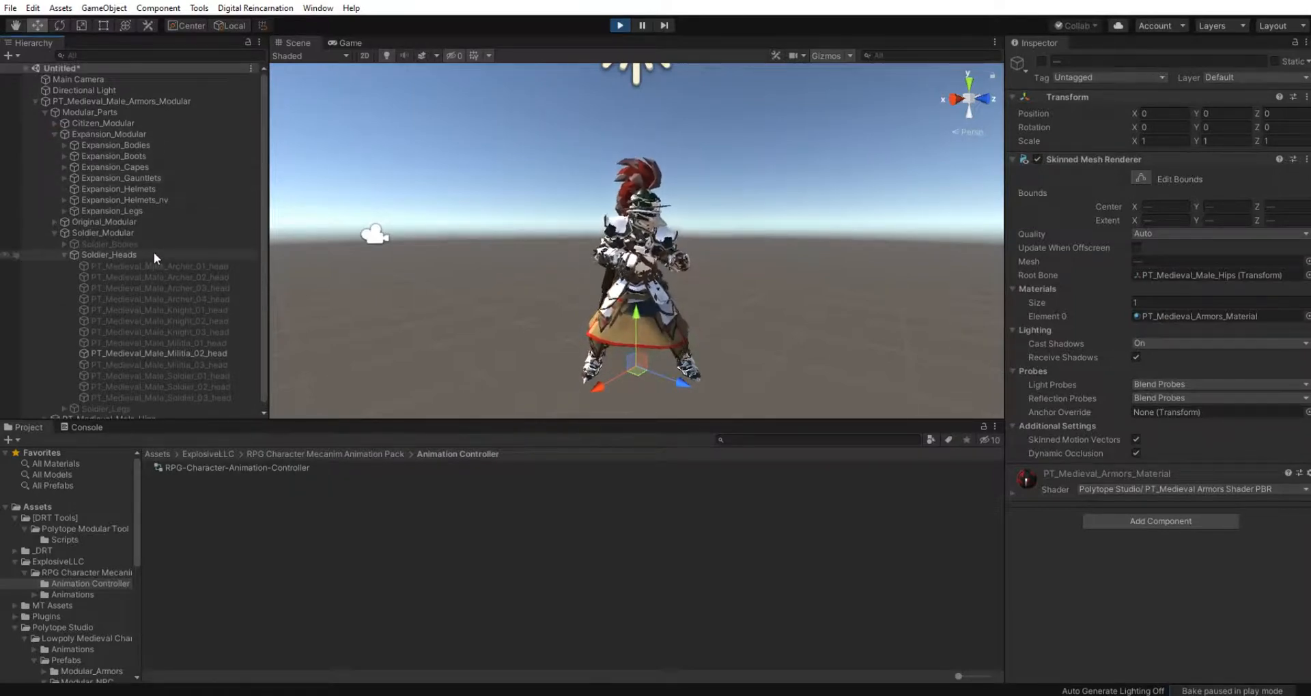
pyautogui.click(123, 144)
pyautogui.keyDown('shift'); pyautogui.click(133, 199); pyautogui.keyUp('shift')
pyautogui.hotkey('alt', 'shift', 'a')
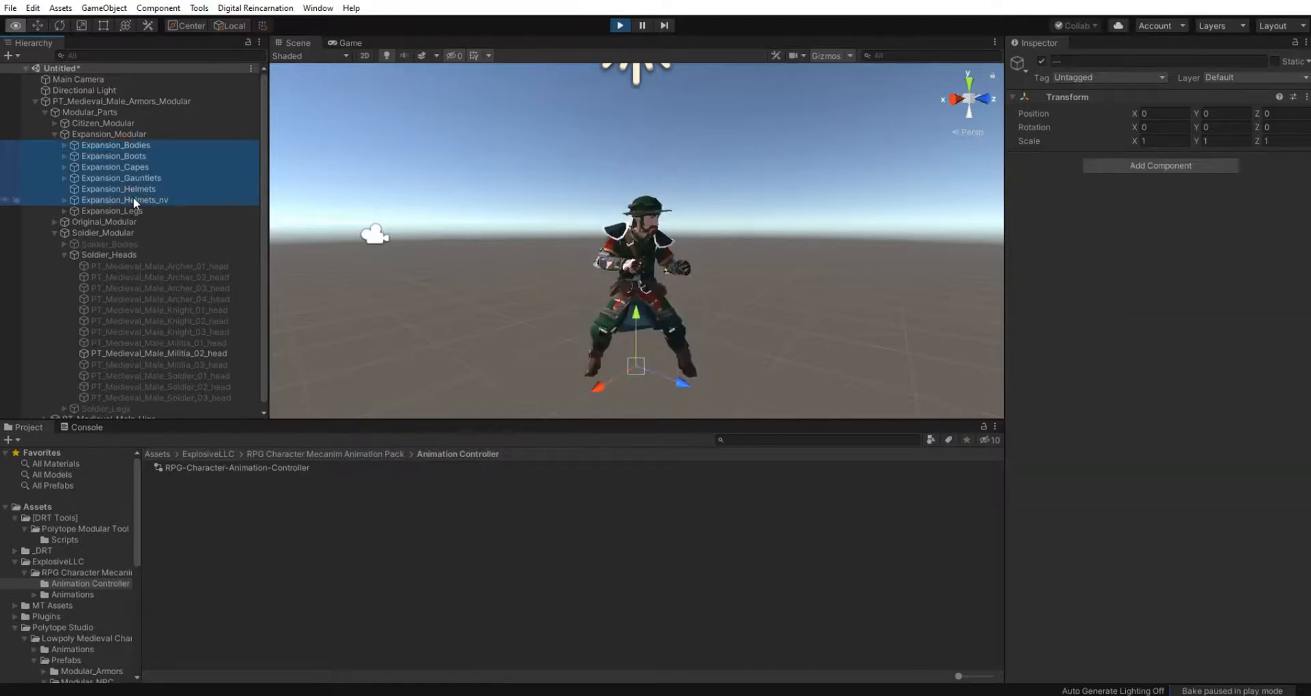
# Step: Deactivate PT_Medieval_Male_Armor_Ex1_legs_01 through legs_25 in Expansion_Legs, keeping only legs_26 active
pyautogui.click(65, 211)
pyautogui.click(158, 222)
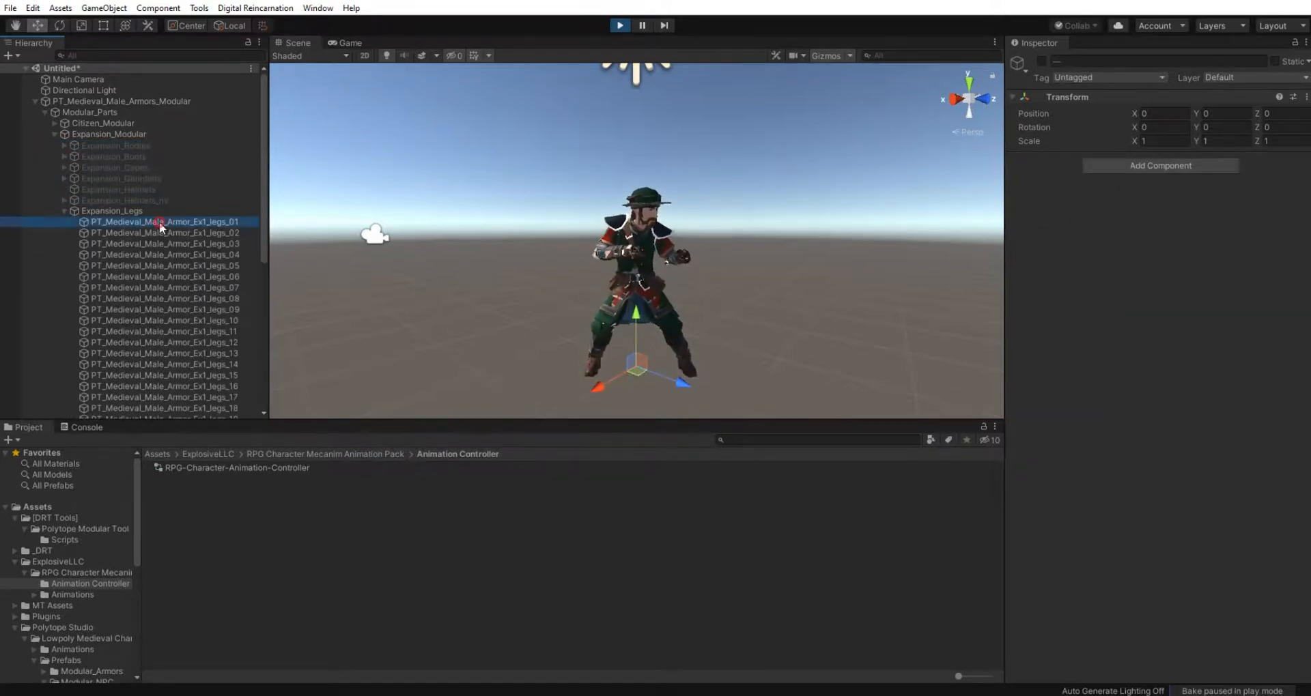
pyautogui.scroll(-5, 170, 254)
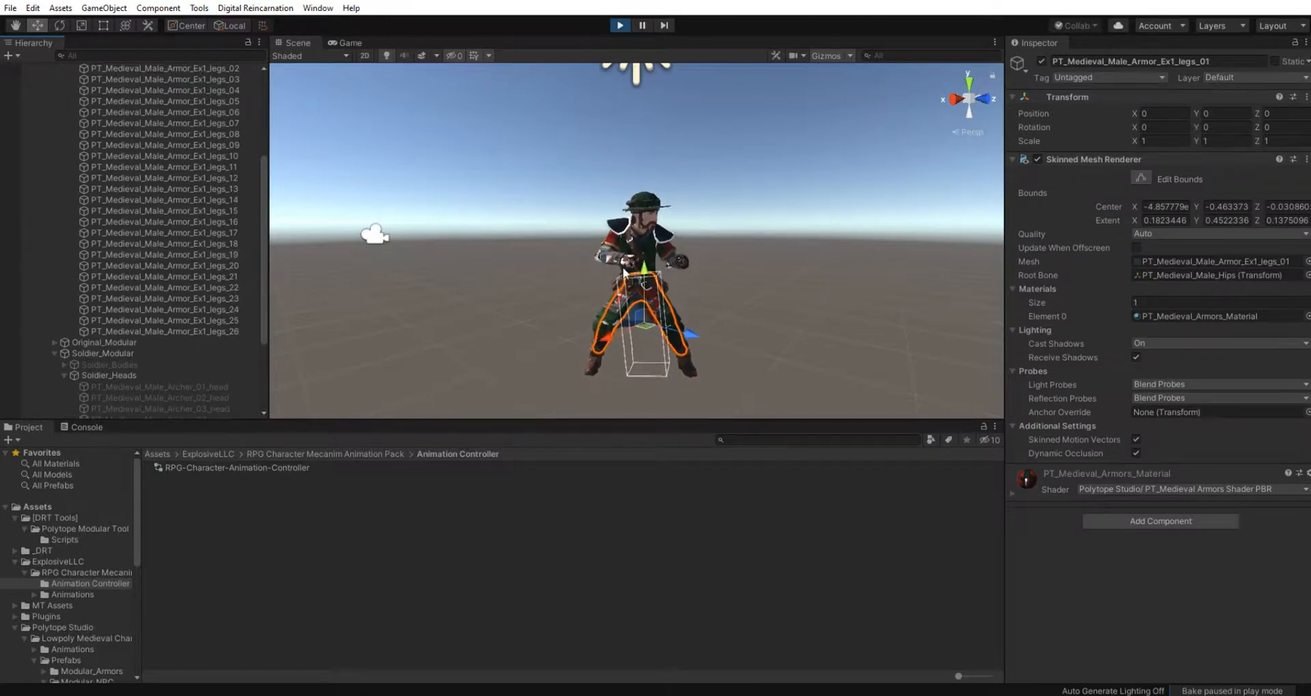
pyautogui.keyDown('shift'); pyautogui.click(194, 321); pyautogui.keyUp('shift')
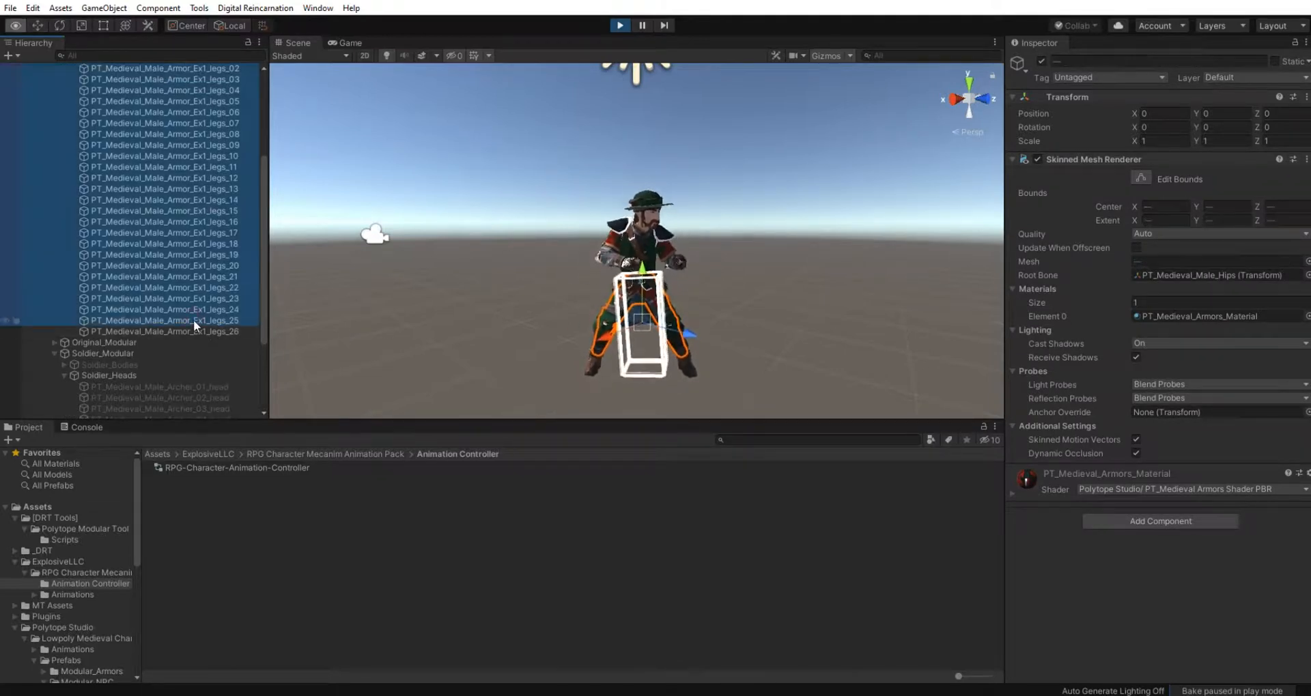
pyautogui.hotkey('alt', 'shift', 'a')
pyautogui.scroll(5, 167, 303)
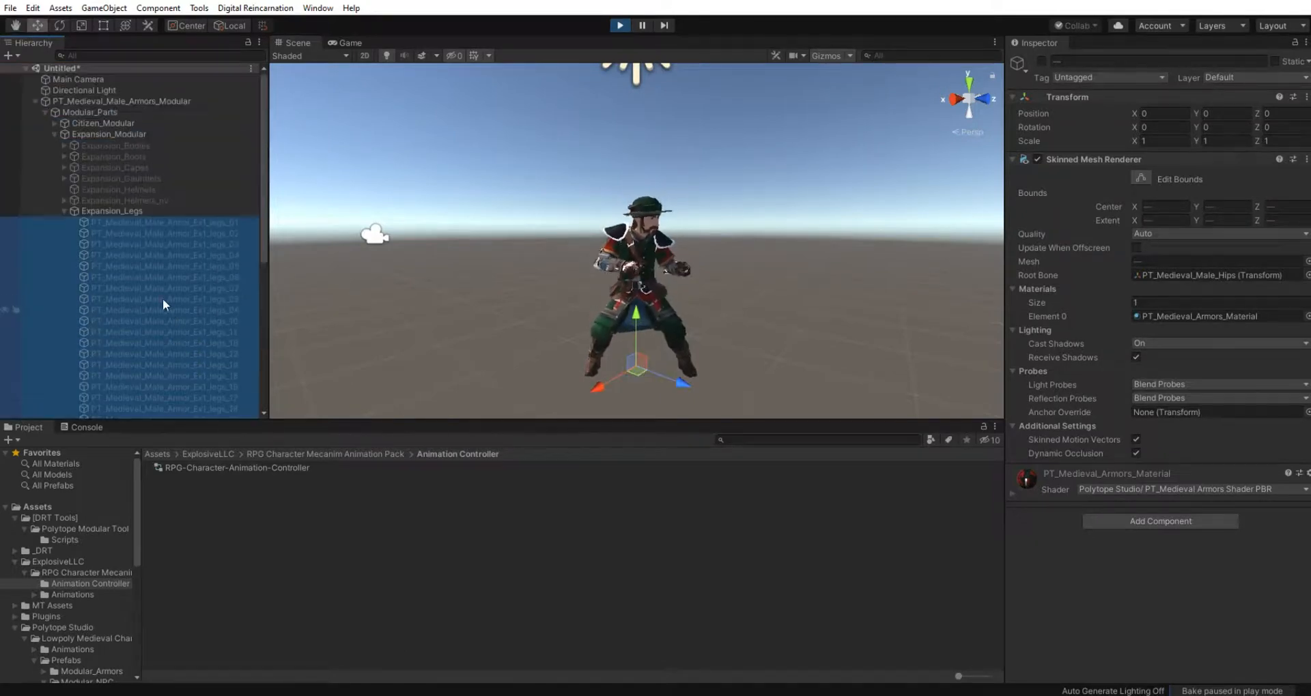
pyautogui.click(64, 211)
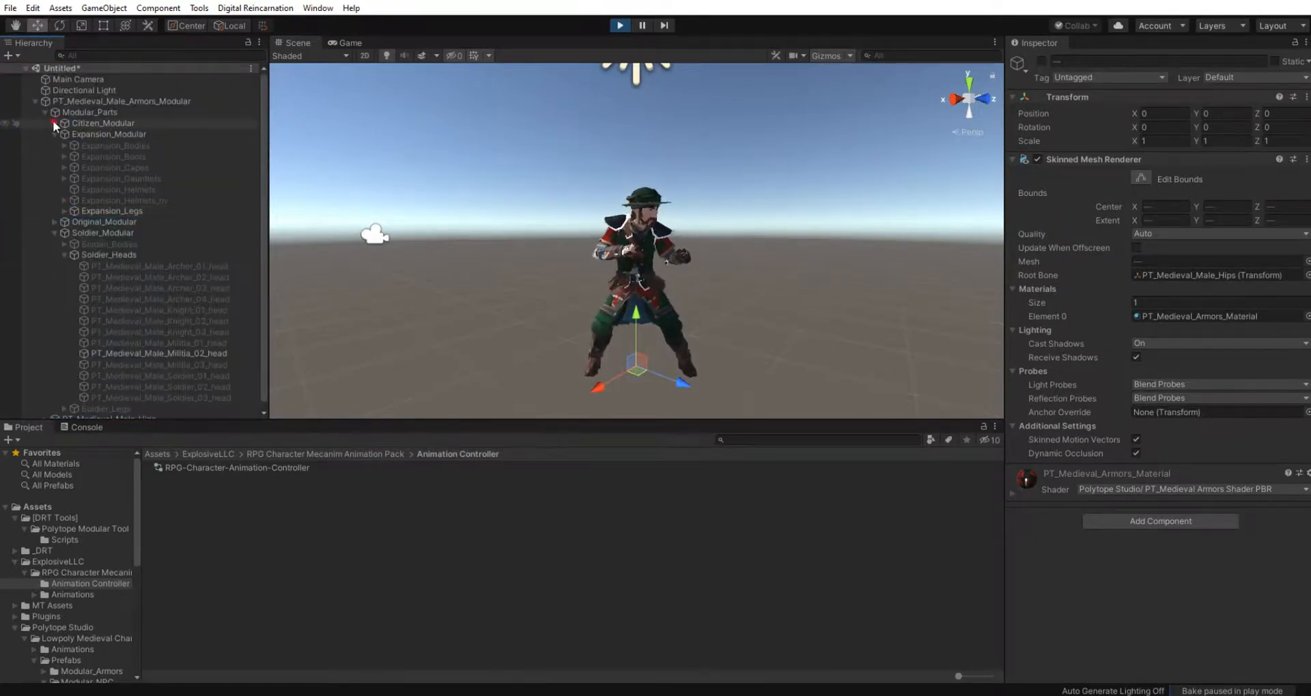
# Step: Deactivate all part groups under Citizen_Modular
pyautogui.click(55, 122)
pyautogui.click(96, 133)
pyautogui.keyDown('shift'); pyautogui.click(108, 156); pyautogui.keyUp('shift')
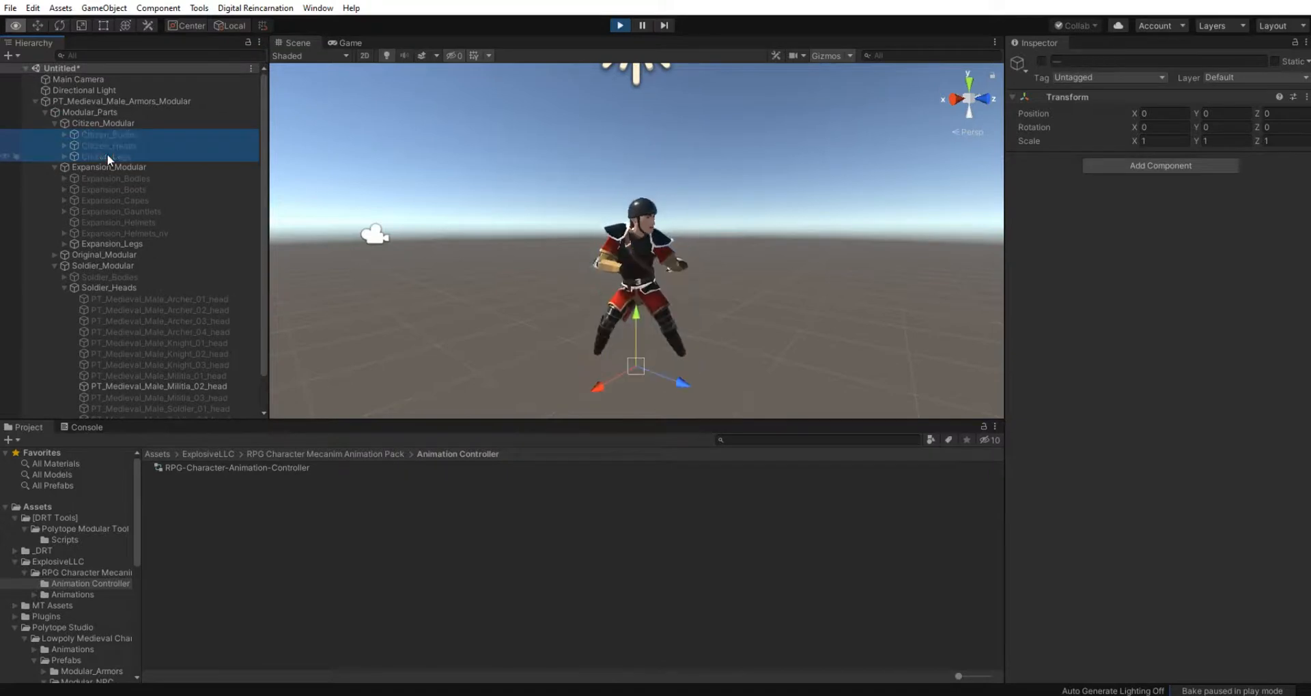
pyautogui.hotkey('alt', 'shift', 'a')
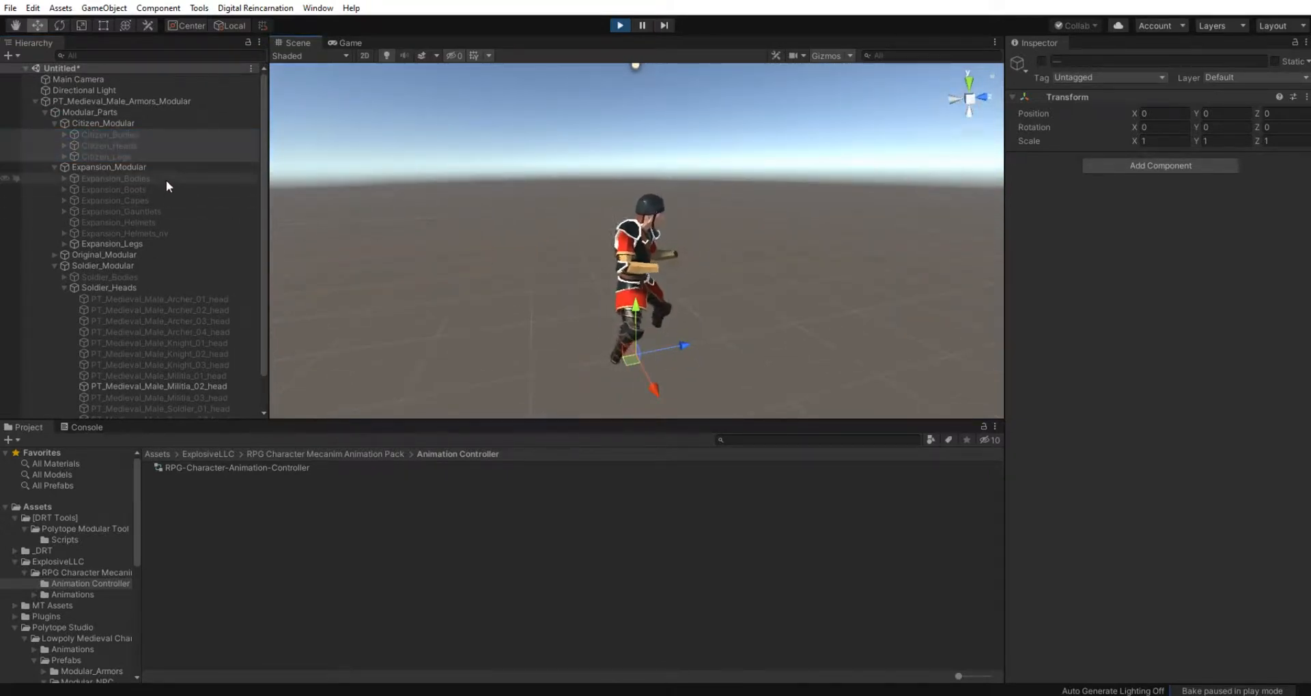
# Step: Reactivate Expansion_Gauntlets and deactivate every gauntlet in it except PT_Medieval_Male_Armor_Ex1_gauntlets_25
pyautogui.click(146, 211)
pyautogui.hotkey('alt', 'shift', 'a')
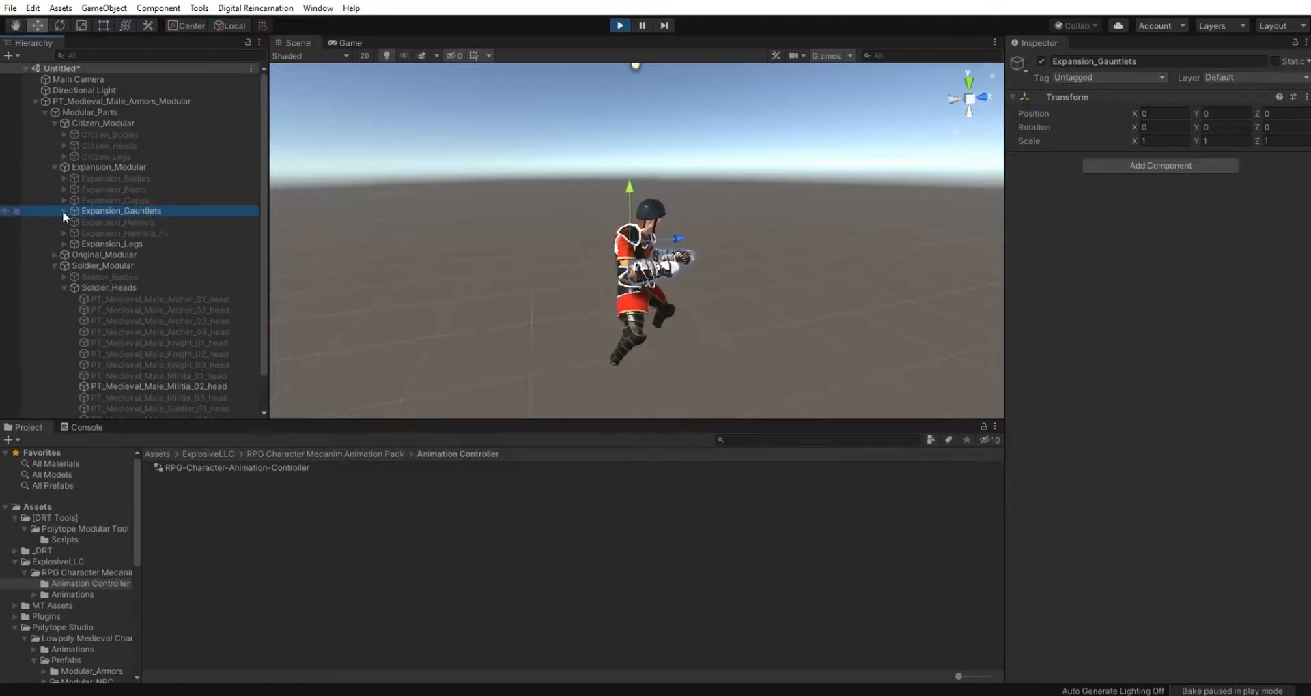
pyautogui.click(63, 211)
pyautogui.click(146, 223)
pyautogui.scroll(-5, 157, 246)
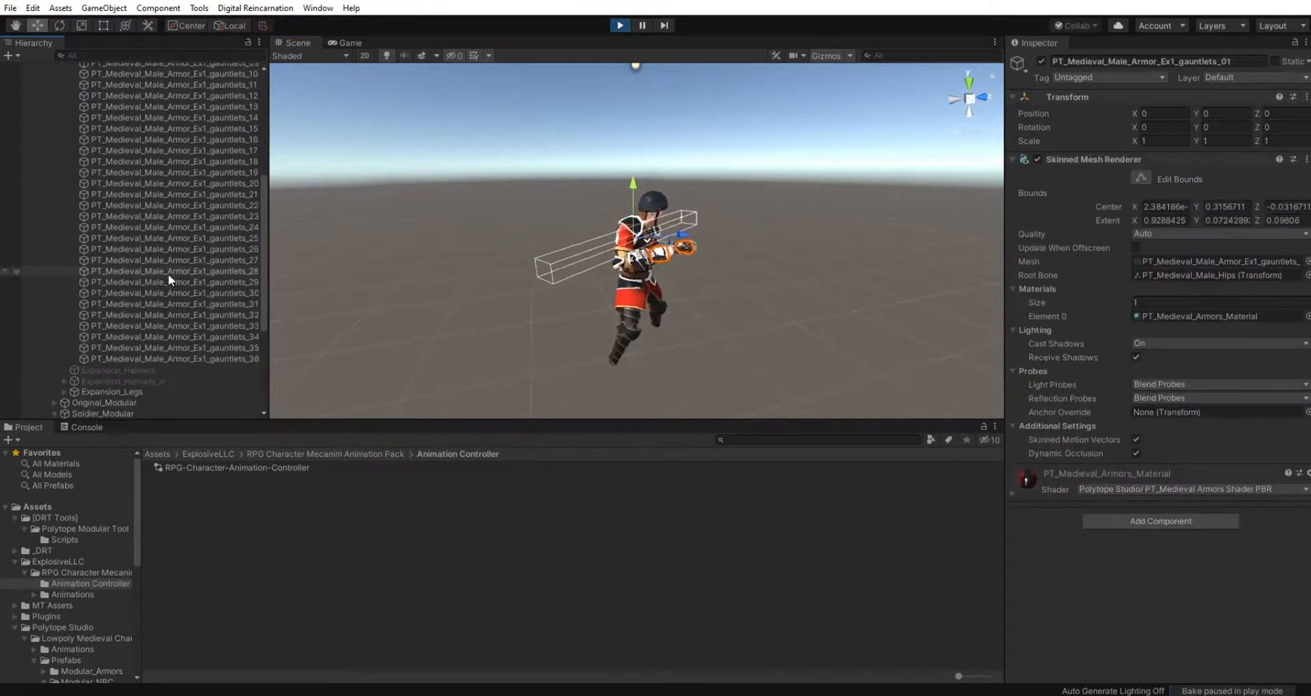
pyautogui.keyDown('shift'); pyautogui.click(195, 358); pyautogui.keyUp('shift')
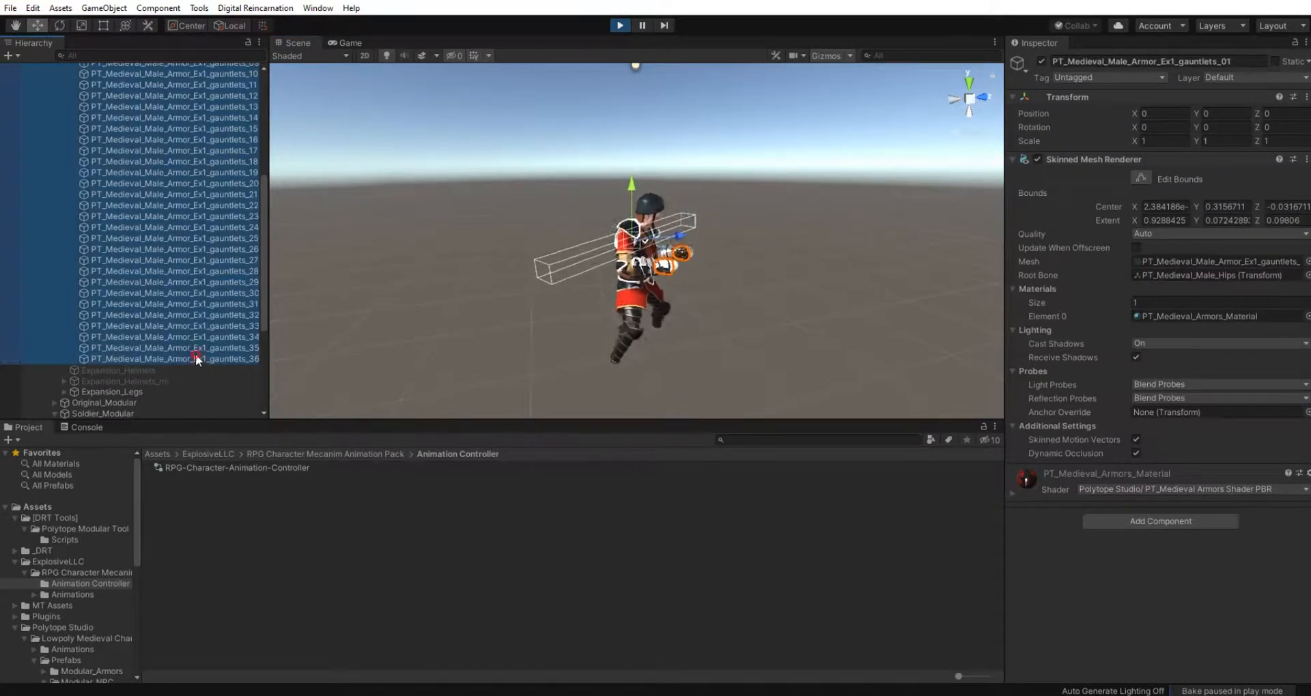
pyautogui.keyDown('ctrl'); pyautogui.click(195, 238); pyautogui.keyUp('ctrl')
pyautogui.hotkey('alt', 'shift', 'a')
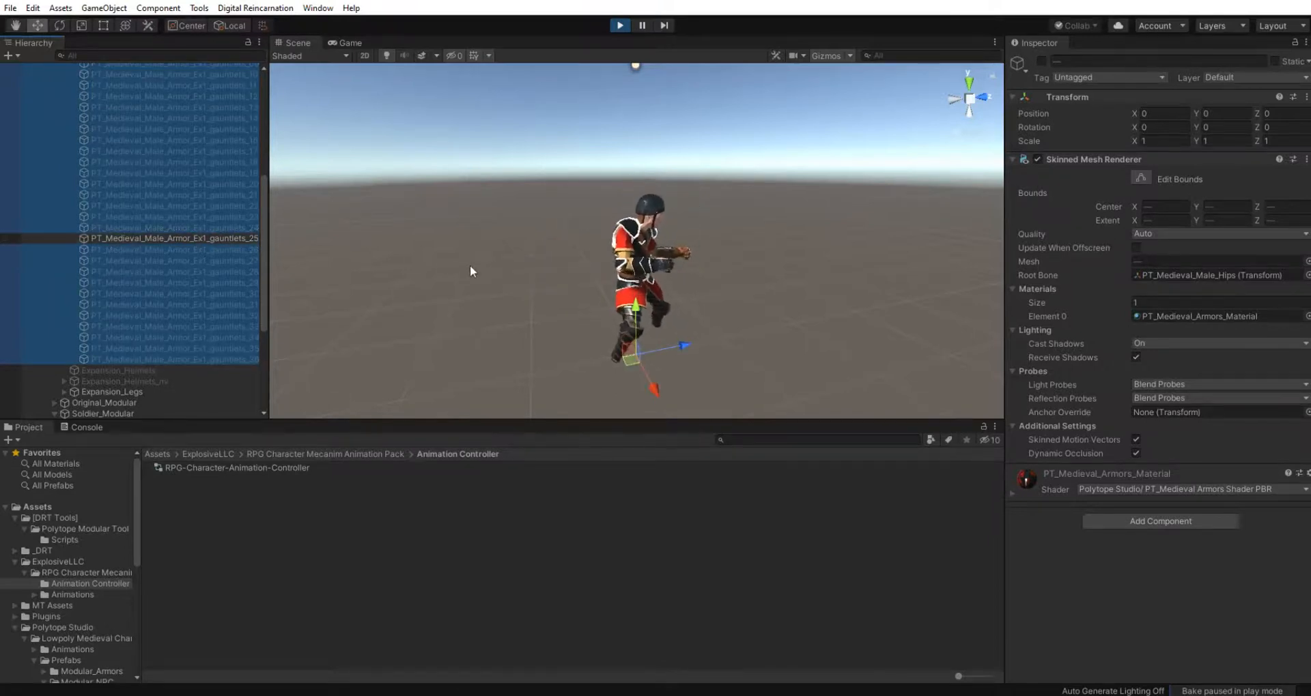
pyautogui.keyDown('alt'); pyautogui.moveTo(530, 301); pyautogui.dragTo(300, 247); pyautogui.keyUp('alt')
pyautogui.keyDown('alt'); pyautogui.moveTo(157, 240); pyautogui.dragTo(489, 276); pyautogui.keyUp('alt')
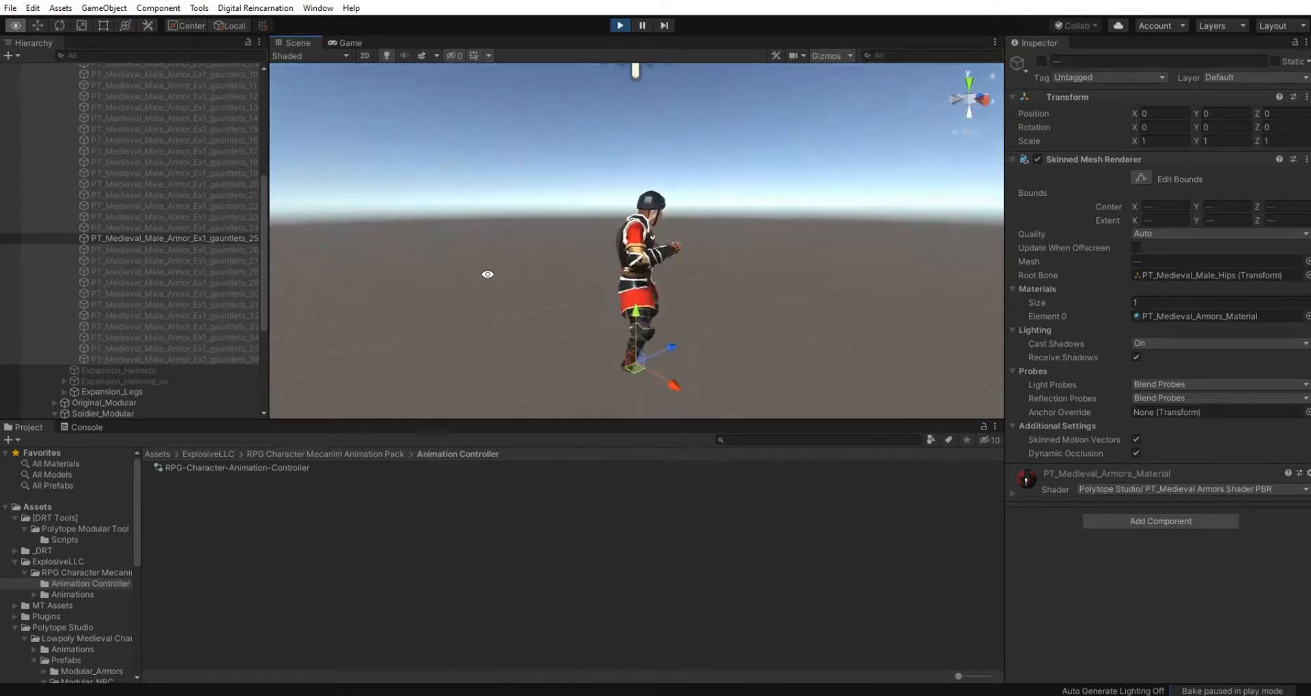
pyautogui.keyDown('alt'); pyautogui.moveTo(624, 332); pyautogui.dragTo(899, 294); pyautogui.keyUp('alt')
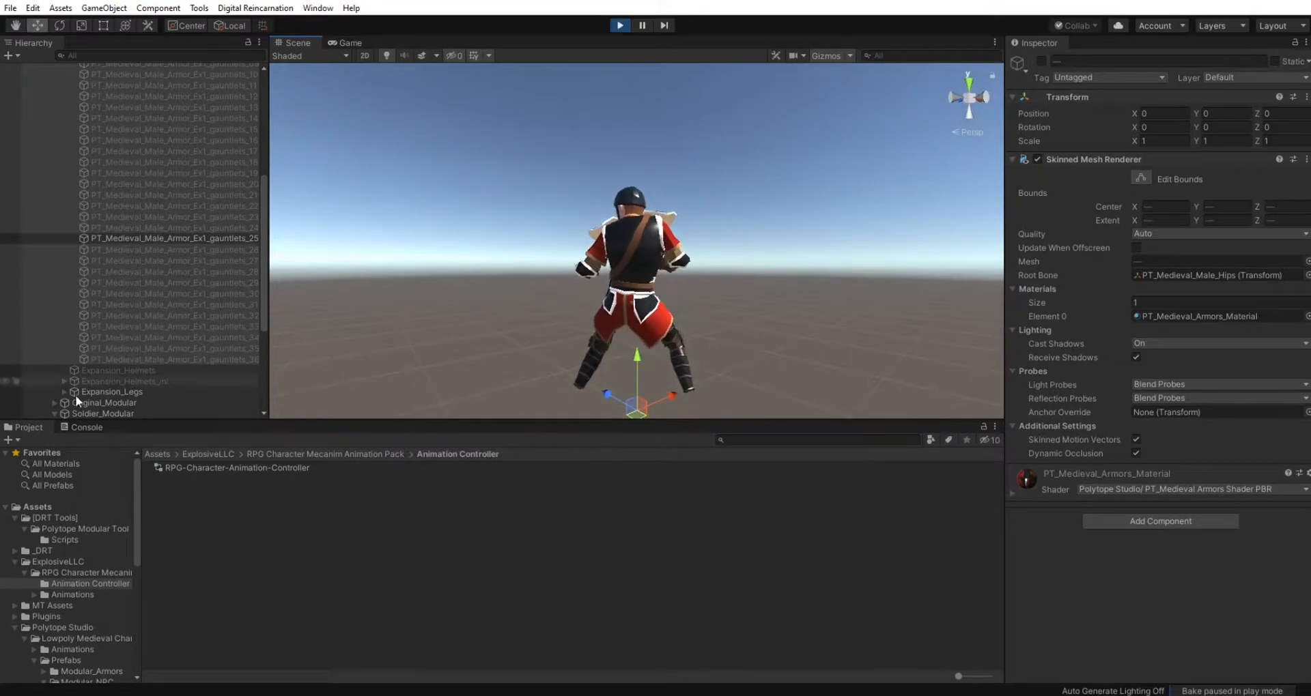
# Step: Collapse the Expansion_Modular and Soldier_Heads groups in the hierarchy
pyautogui.scroll(10, 71, 348)
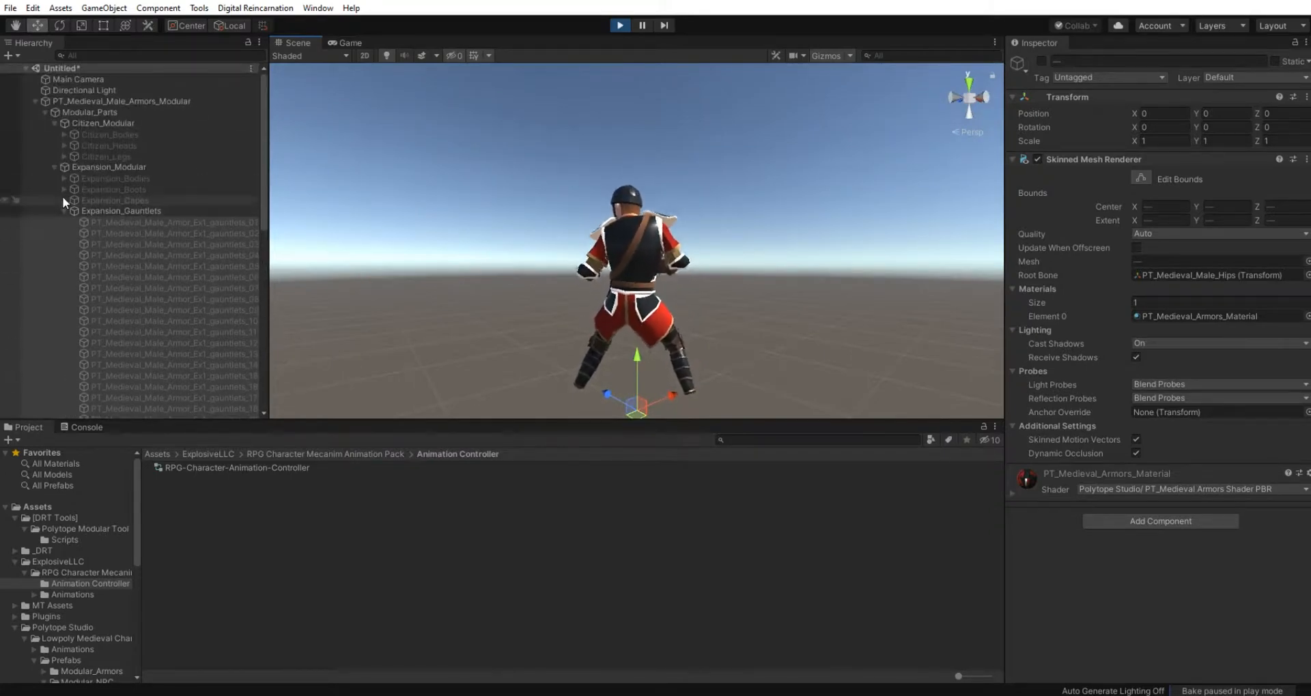
pyautogui.click(55, 166)
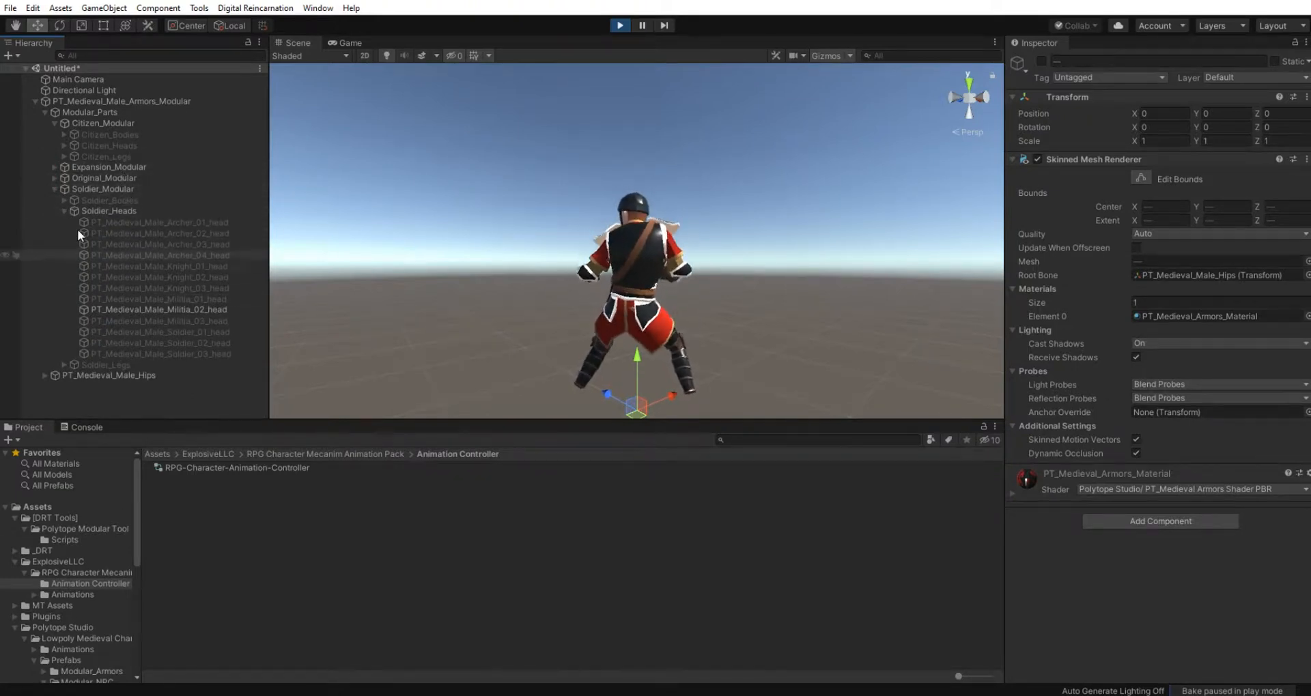
pyautogui.click(61, 210)
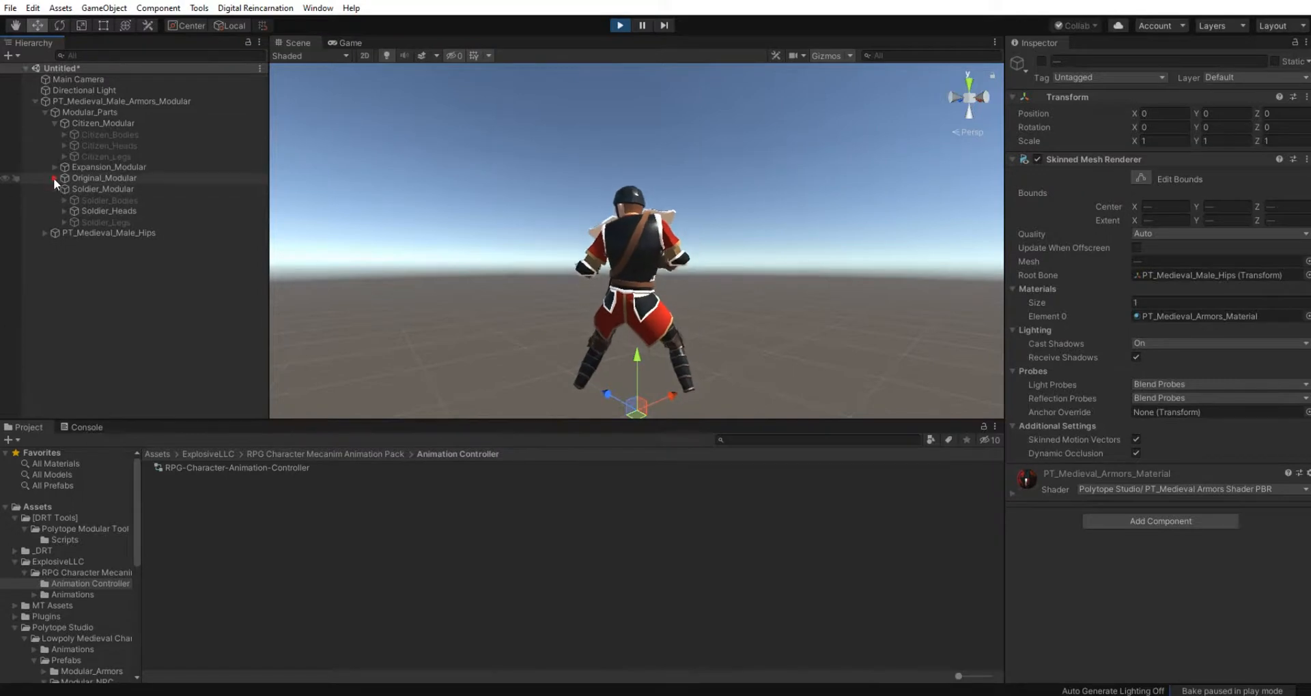
# Step: Reactivate Original_Gauntlets under Original_Modular and deactivate every gauntlet in it except PT_Medieval_Male_Armor_03_A_gauntlets
pyautogui.click(55, 177)
pyautogui.click(128, 234)
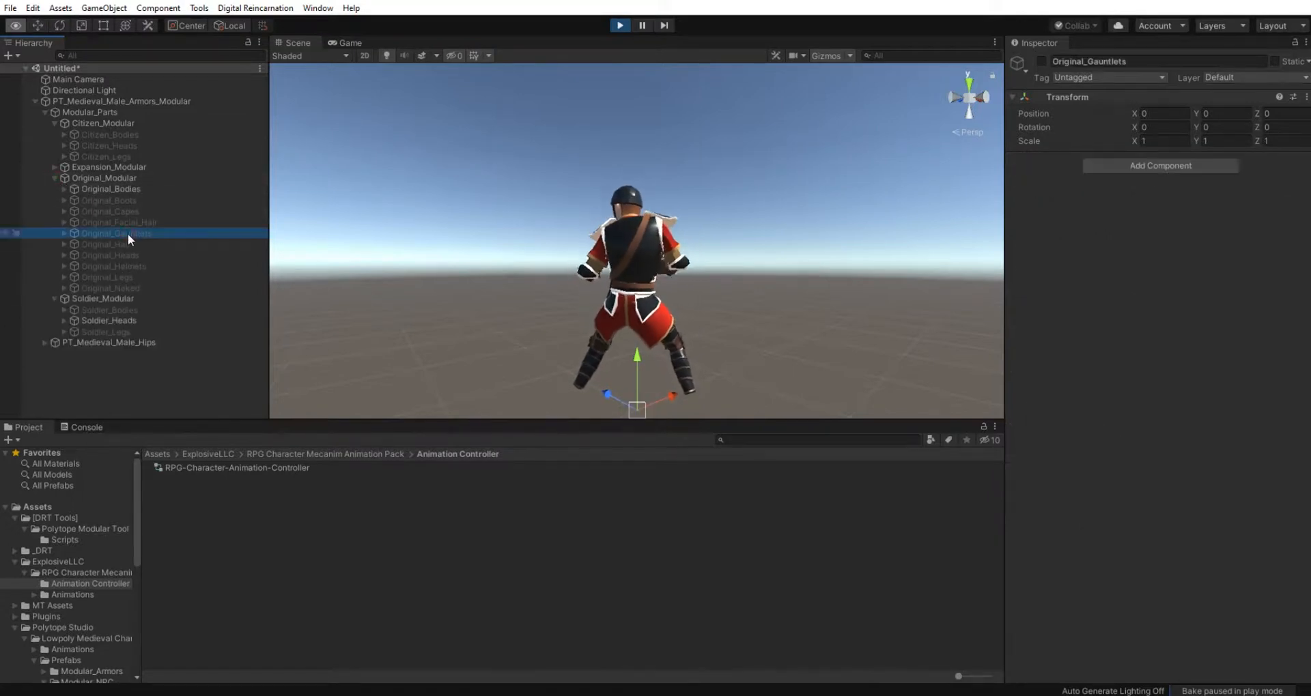
pyautogui.click(64, 233)
pyautogui.click(95, 245)
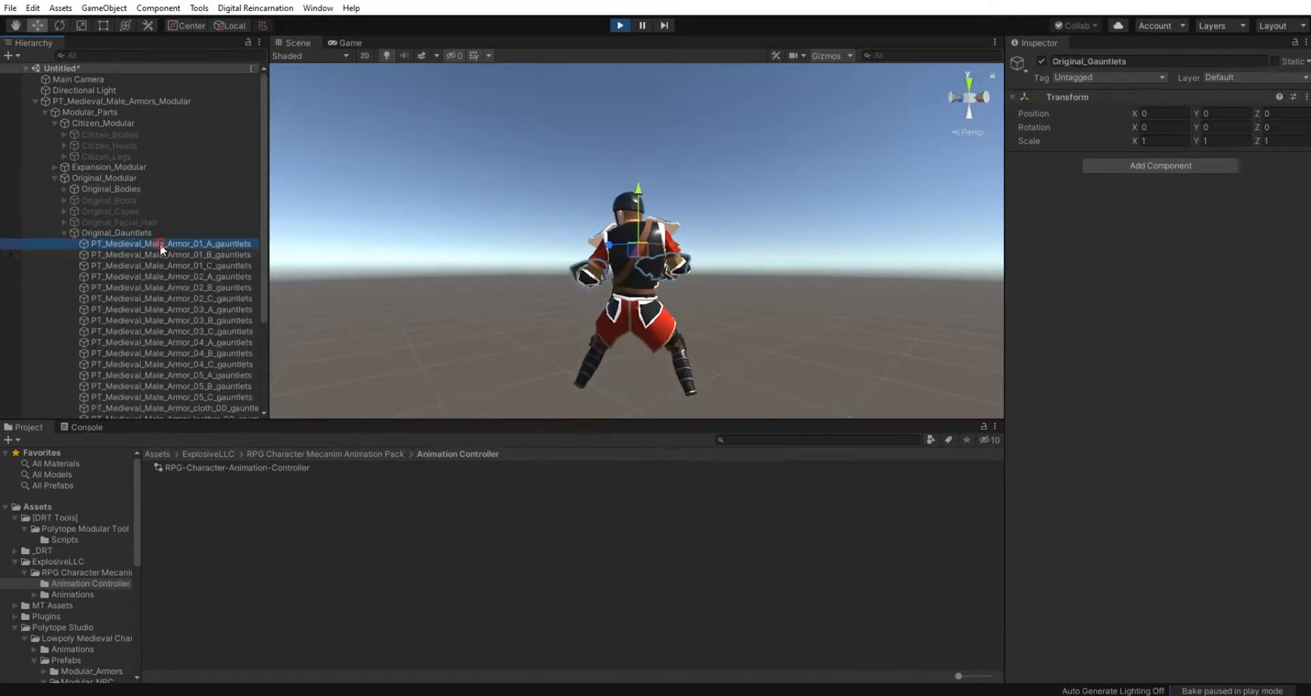
pyautogui.scroll(-3, 157, 280)
pyautogui.keyDown('shift'); pyautogui.click(171, 303); pyautogui.keyUp('shift')
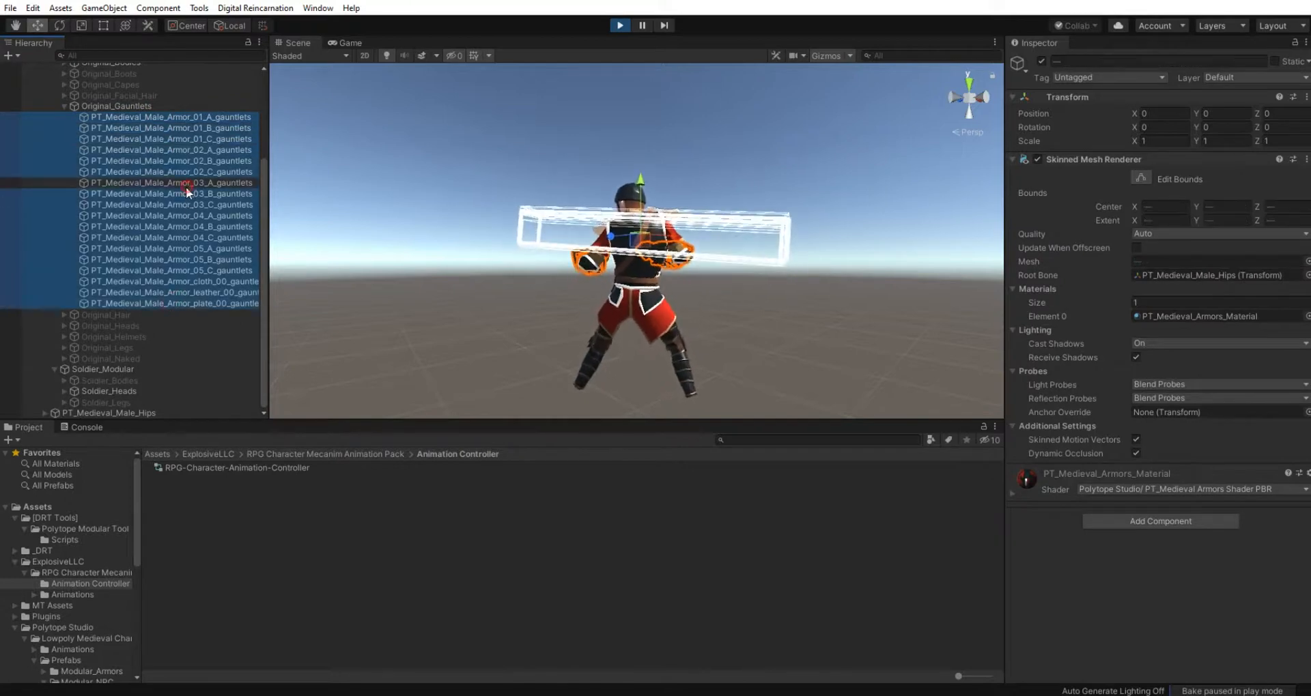
pyautogui.keyDown('ctrl'); pyautogui.click(185, 183); pyautogui.keyUp('ctrl')
pyautogui.hotkey('alt', 'shift', 'a')
pyautogui.keyDown('alt'); pyautogui.moveTo(466, 276); pyautogui.dragTo(1227, 263); pyautogui.keyUp('alt')
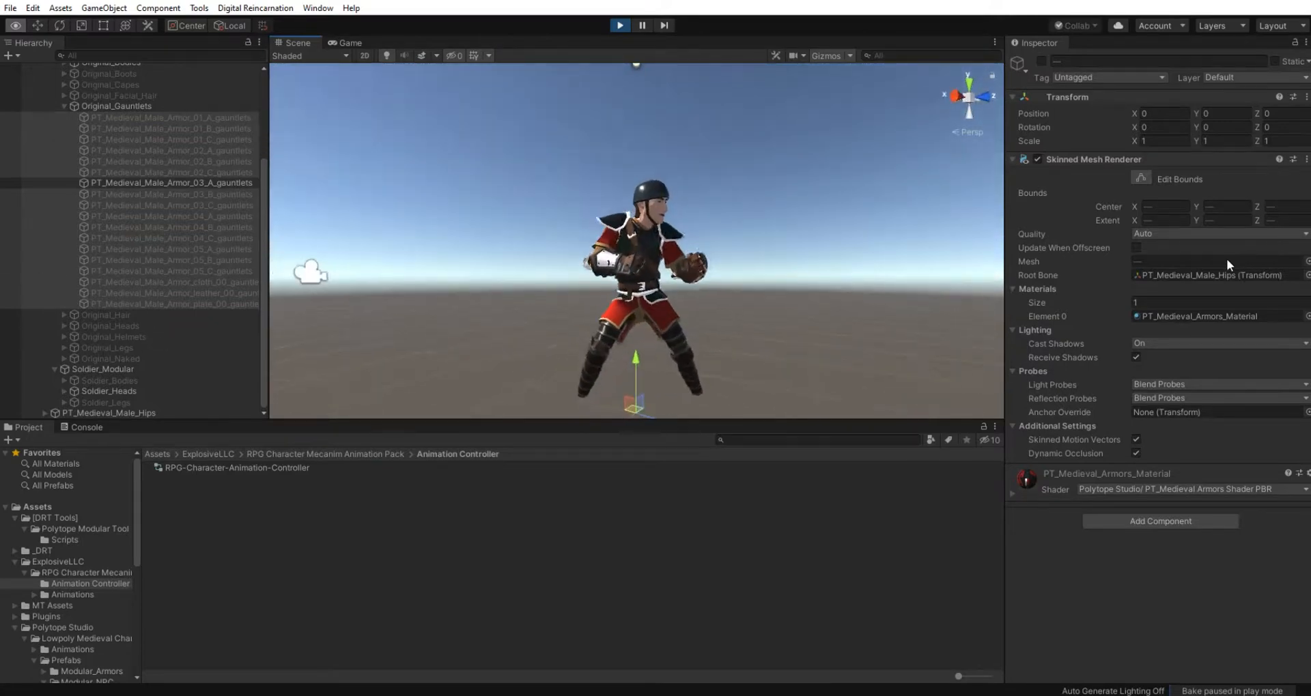
pyautogui.click(106, 183)
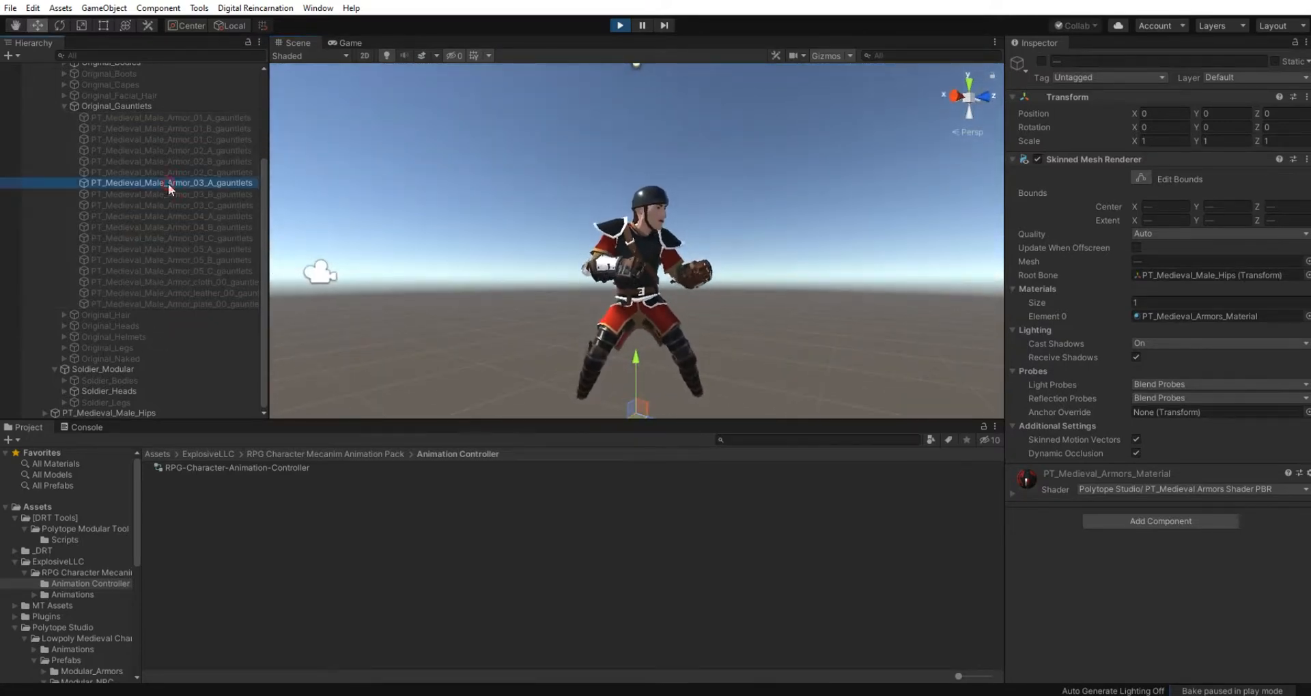
pyautogui.click(63, 106)
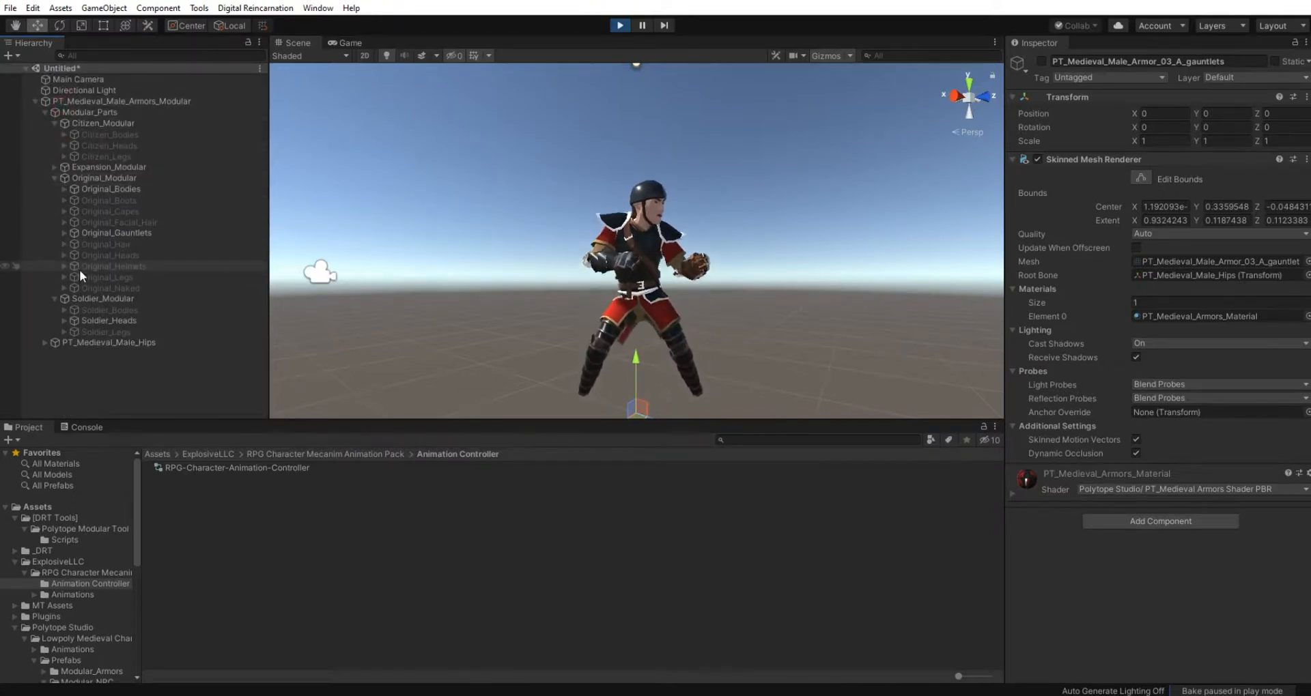
# Step: Reactivate Original_Boots and deactivate every pair of boots in it except PT_Medieval_Male_Armor_02_B_boots
pyautogui.click(79, 193)
pyautogui.click(78, 200)
pyautogui.hotkey('alt', 'shift', 'a')
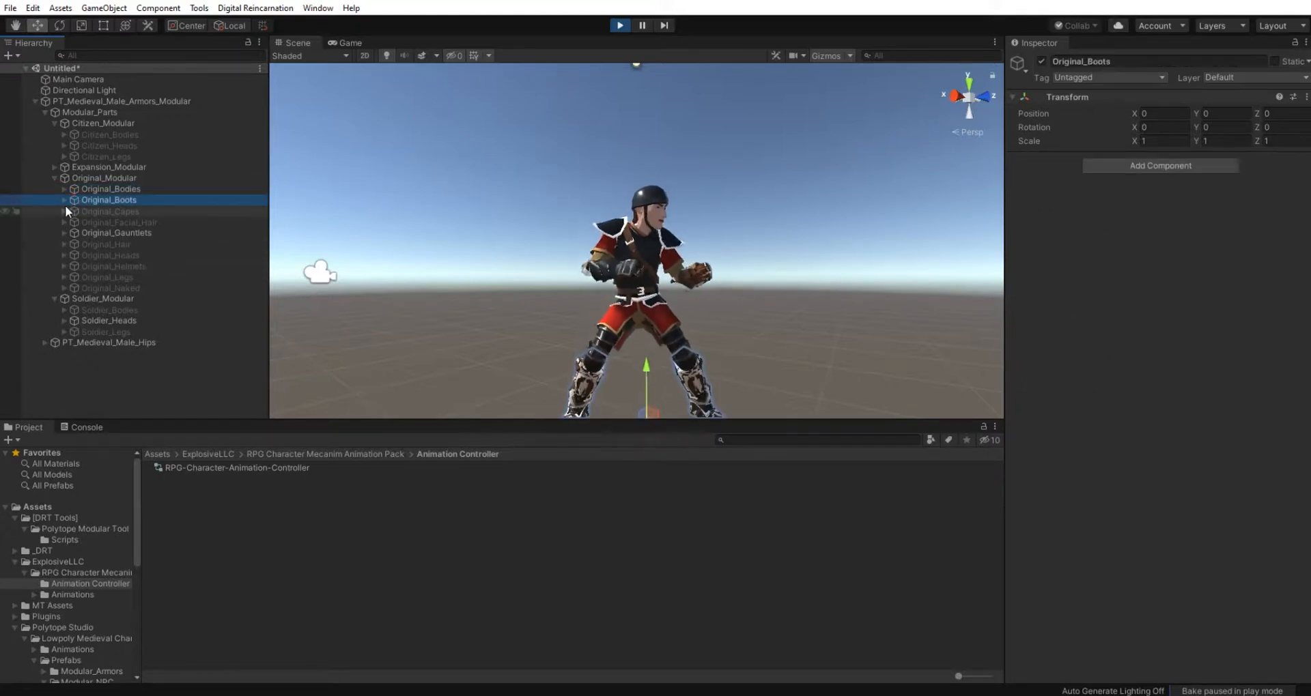
pyautogui.click(64, 200)
pyautogui.click(76, 209)
pyautogui.keyDown('shift'); pyautogui.click(188, 397); pyautogui.keyUp('shift')
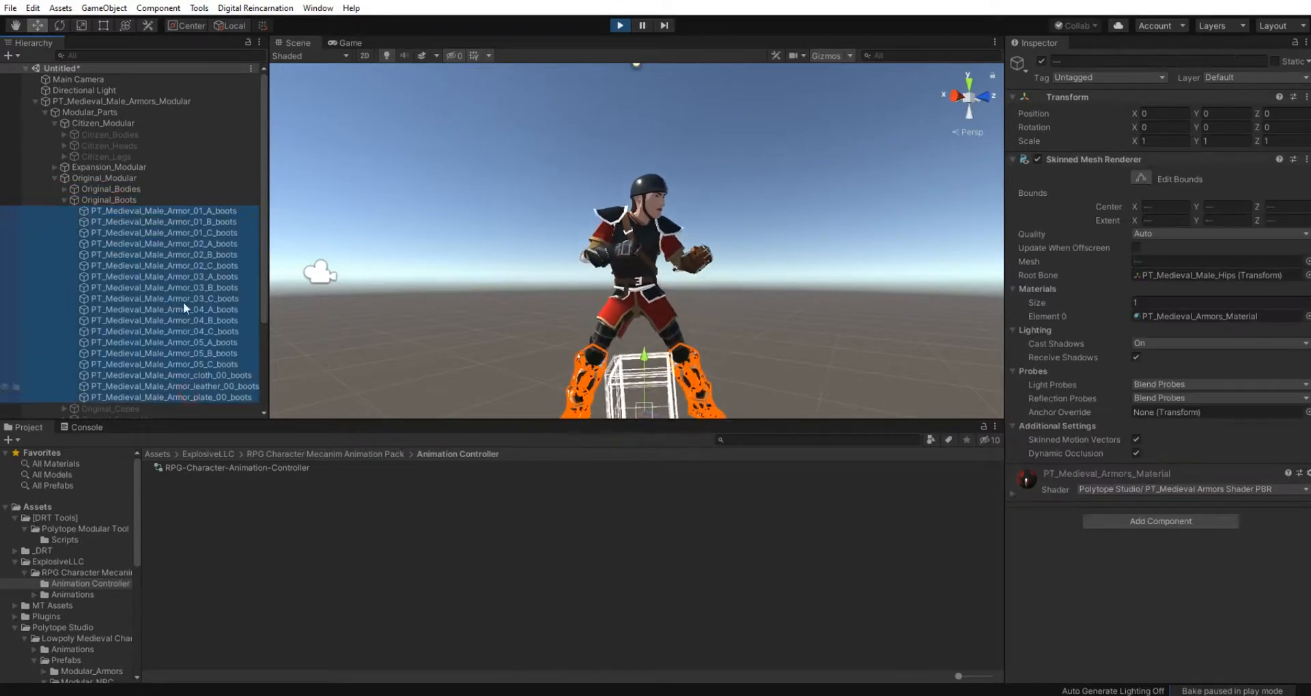
pyautogui.keyDown('ctrl'); pyautogui.click(183, 255); pyautogui.keyUp('ctrl')
pyautogui.hotkey('alt', 'shift', 'a')
pyautogui.keyDown('alt'); pyautogui.moveTo(457, 266); pyautogui.dragTo(318, 353); pyautogui.keyUp('alt')
pyautogui.scroll(-5, 772, 326)
pyautogui.scroll(3, 598, 314)
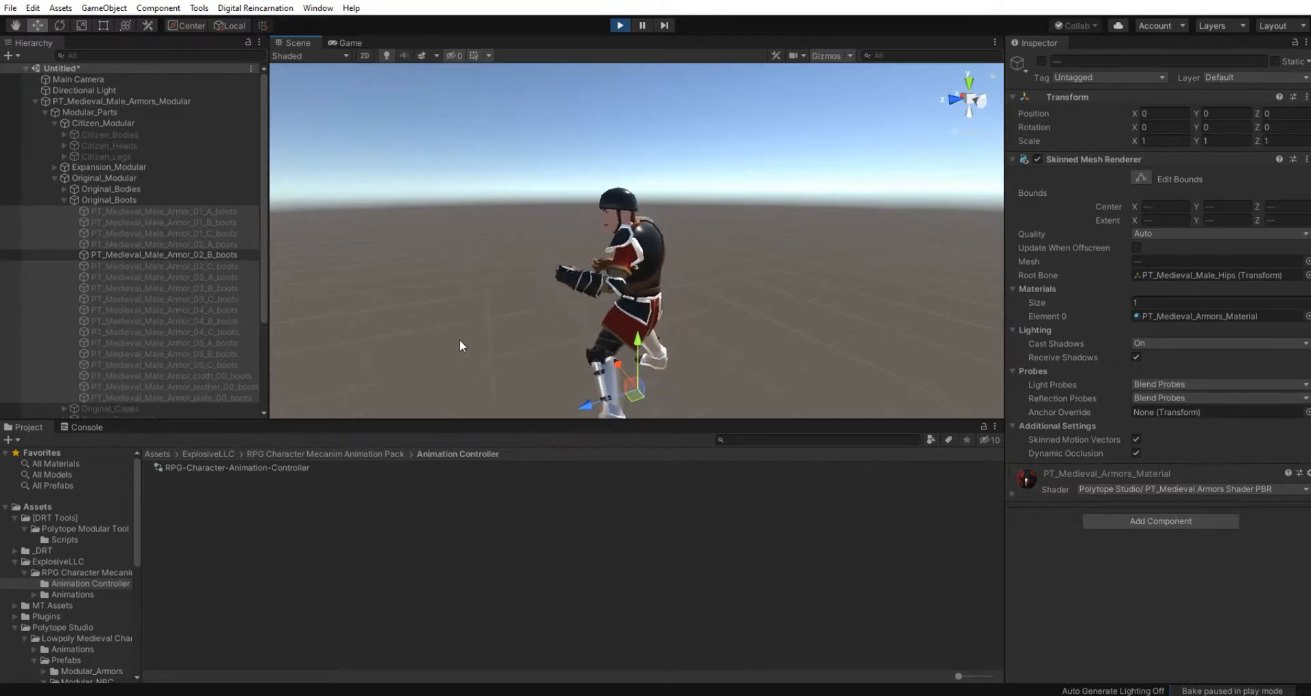
pyautogui.keyDown('alt'); pyautogui.moveTo(460, 339); pyautogui.dragTo(855, 290); pyautogui.keyUp('alt')
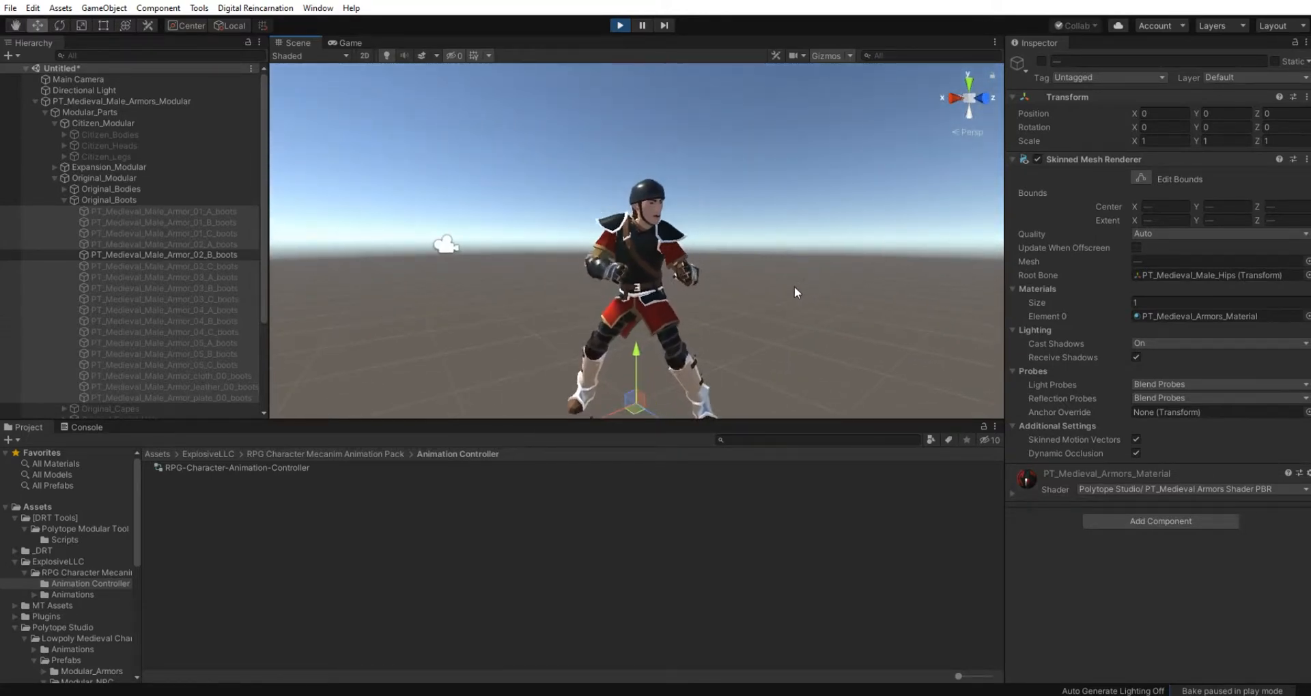
# Step: Collapse the Original_Boots group while leaving Original_Modular expanded
pyautogui.click(53, 179)
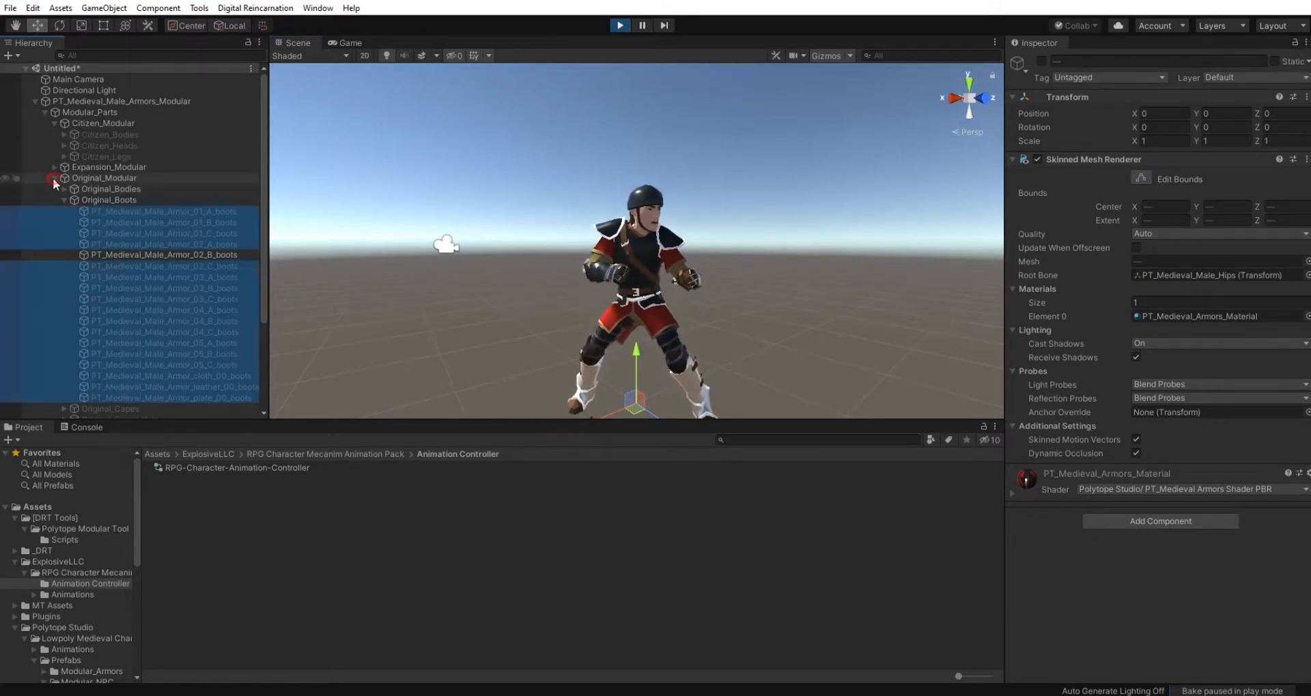
pyautogui.click(54, 178)
pyautogui.click(64, 200)
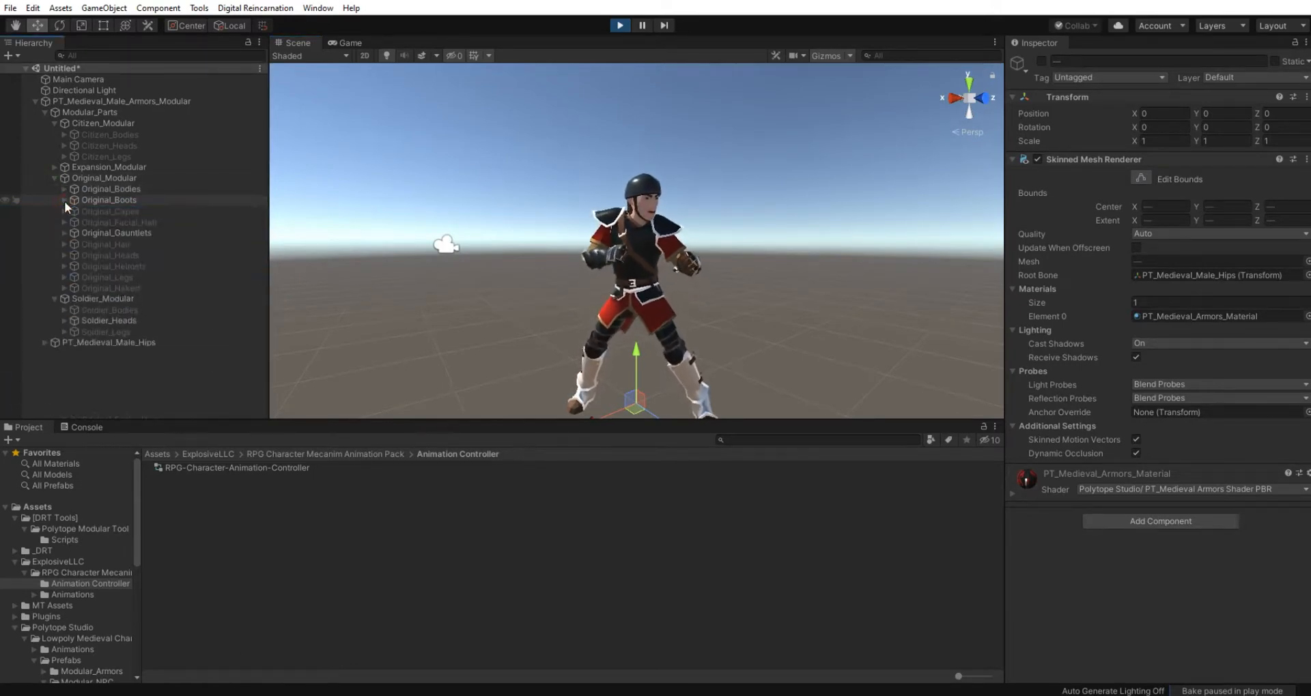
# Step: Try the Original_Facial_Hair and Original_Hair groups on the character by activating and deactivating each one
pyautogui.click(92, 224)
pyautogui.hotkey('alt', 'shift', 'a')
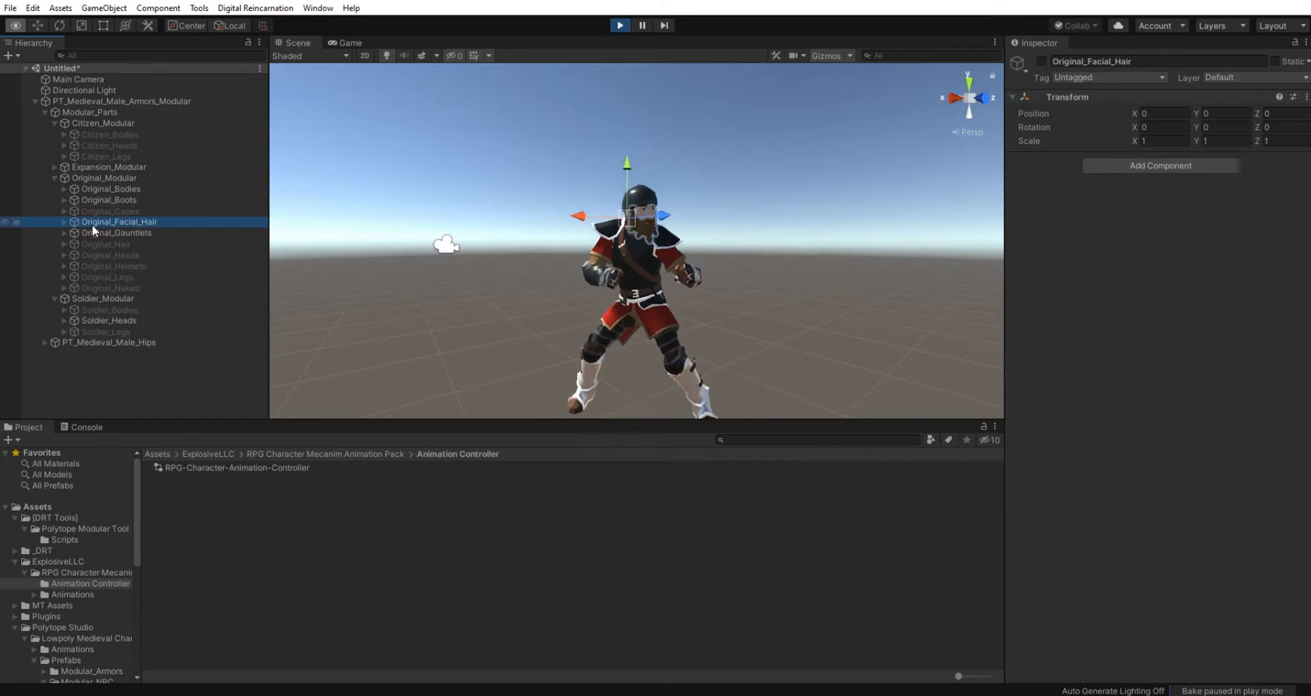
pyautogui.hotkey('alt', 'shift', 'a')
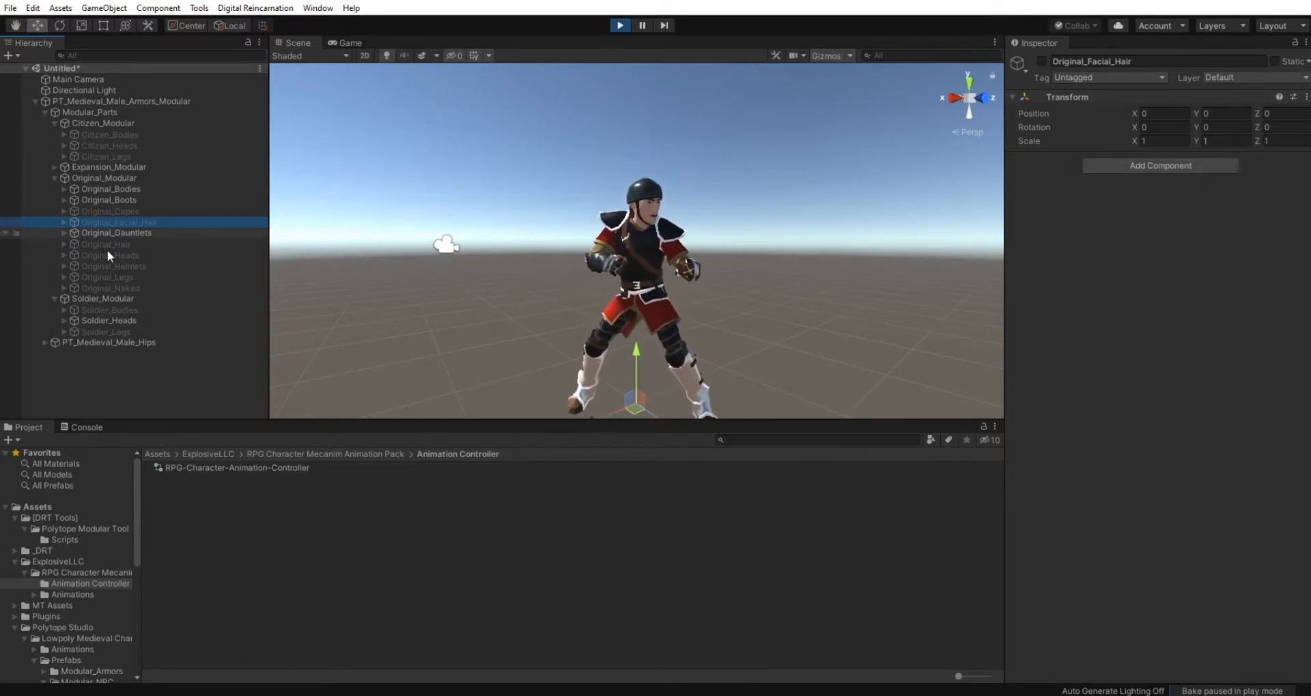
pyautogui.click(109, 243)
pyautogui.hotkey('alt', 'shift', 'a')
pyautogui.hotkey('alt', 'shift', 'a')
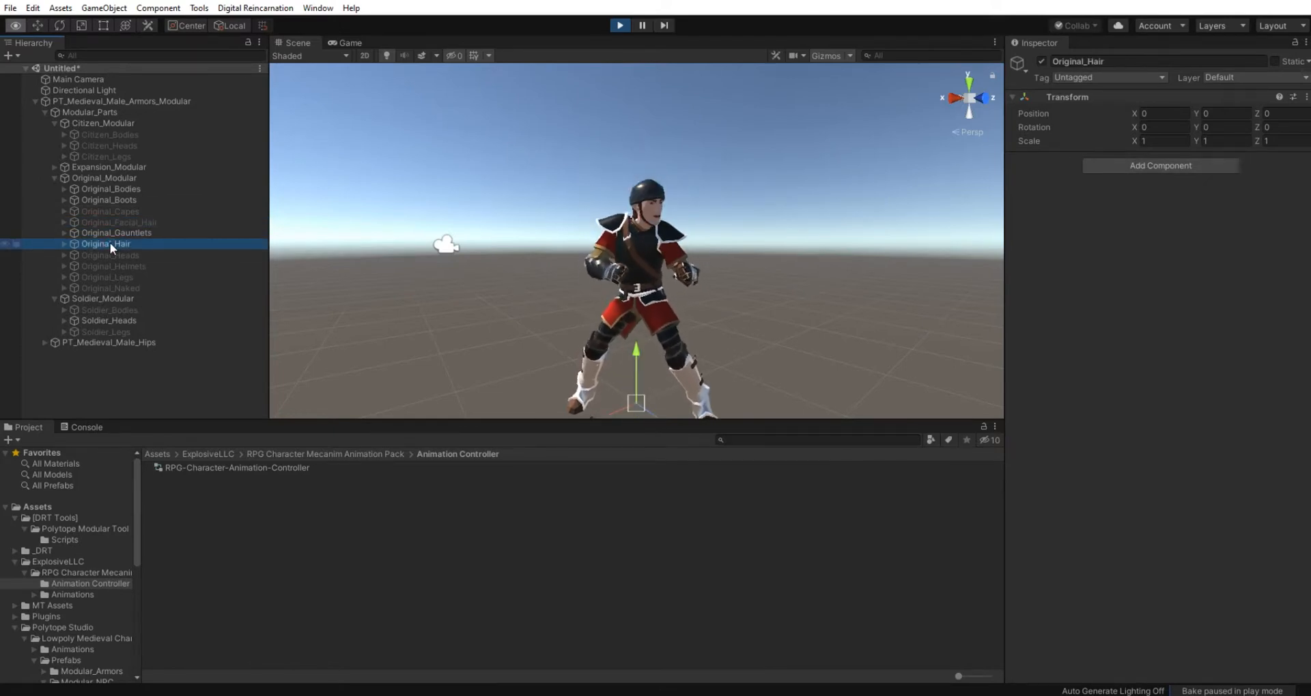
pyautogui.hotkey('alt', 'shift', 'a')
pyautogui.hotkey('alt', 'shift', 'a')
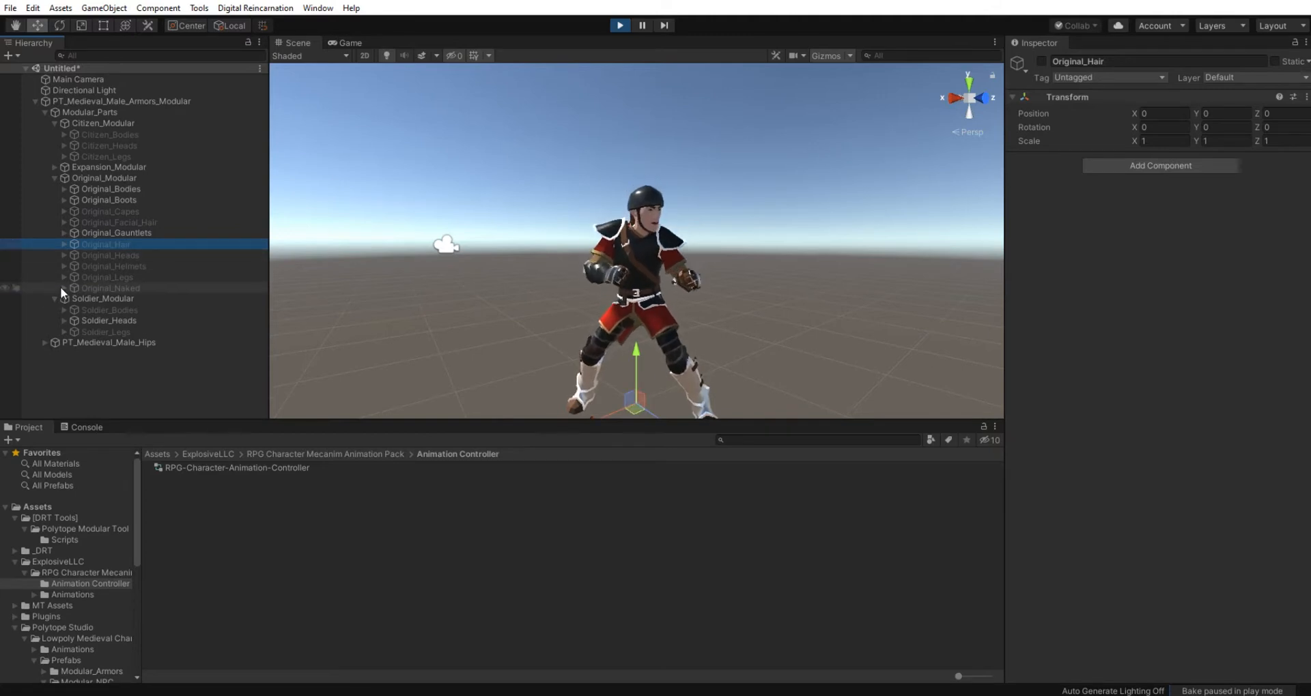